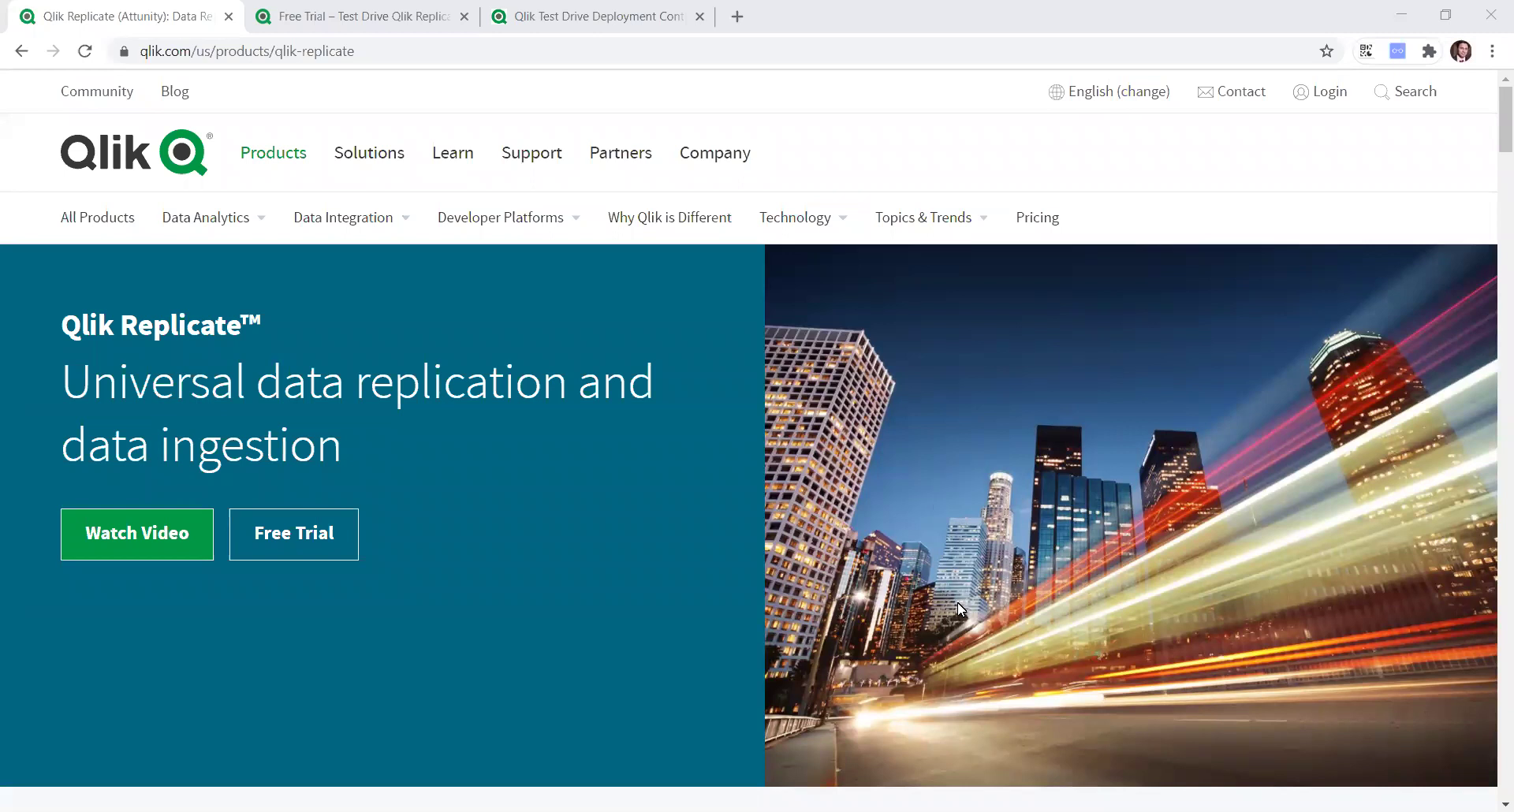
Examine the Qlik Replicate product page from the introduction through the section on integrating data across all major platforms.
{"action": "scroll", "coordinate": [957, 603], "scroll_direction": "down", "scroll_amount": 5}
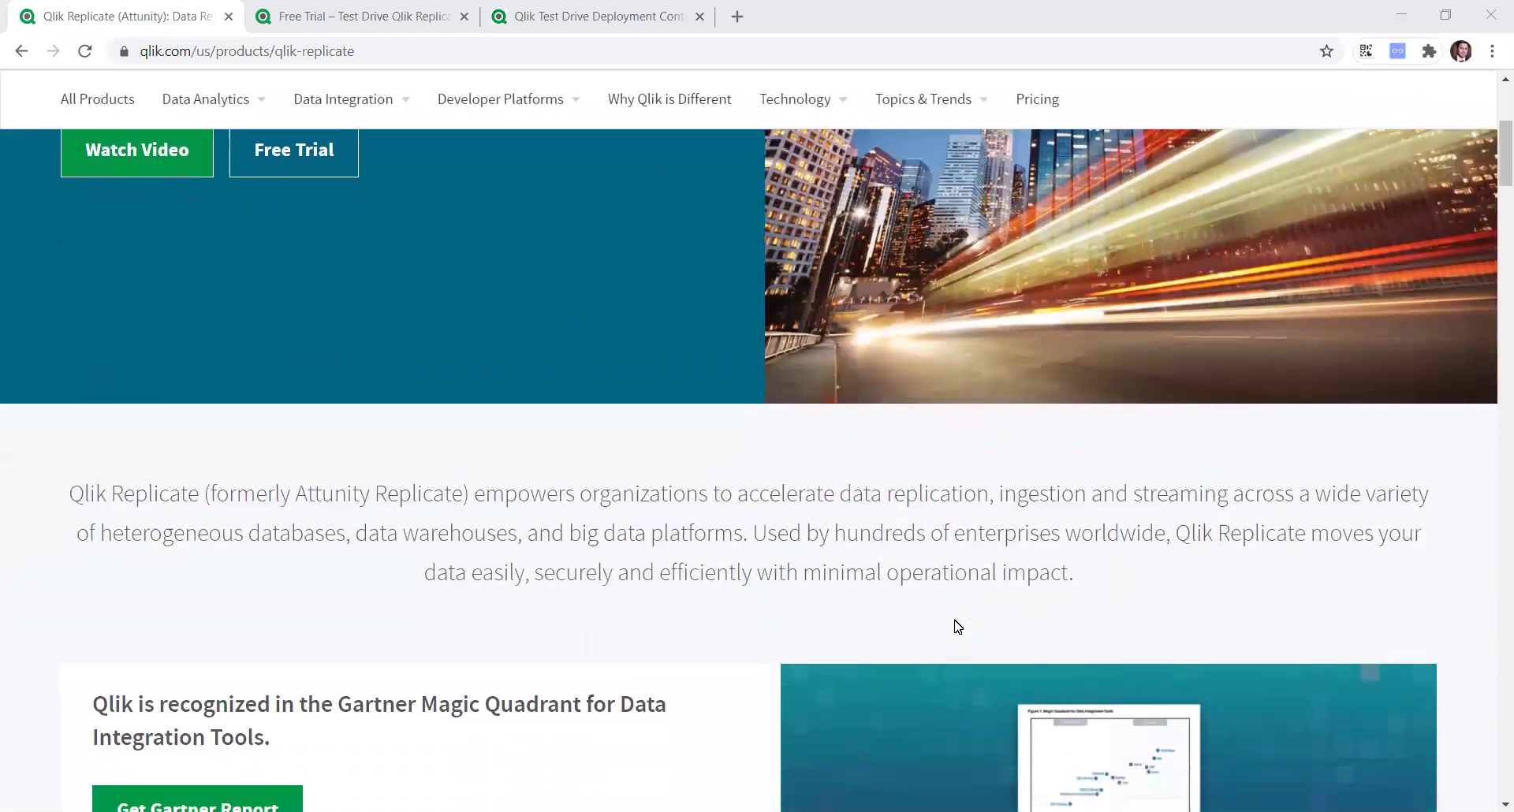
{"action": "scroll", "coordinate": [958, 627], "scroll_direction": "down", "scroll_amount": 3}
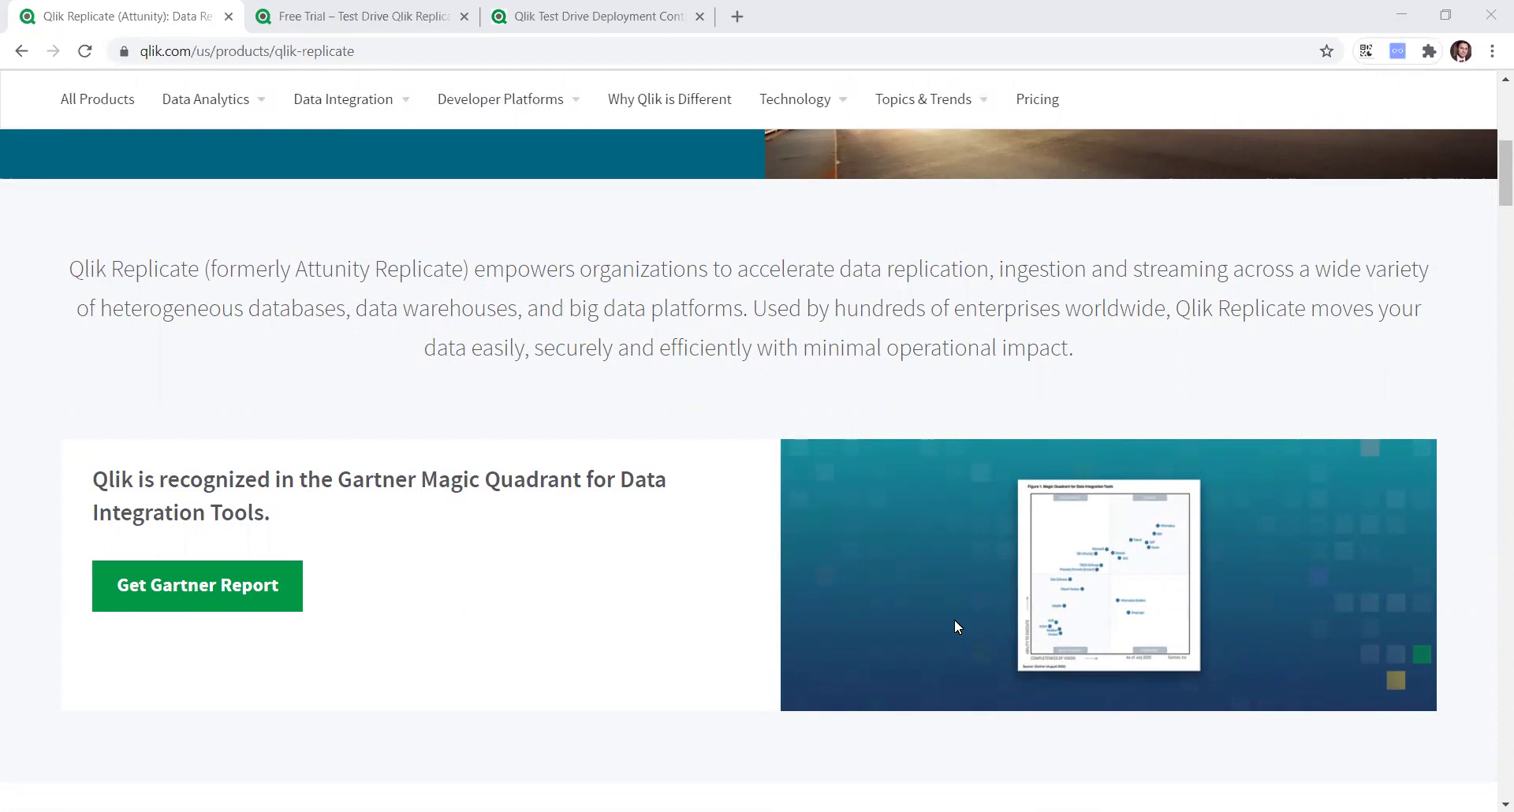
{"action": "scroll", "coordinate": [954, 620], "scroll_direction": "down", "scroll_amount": 5}
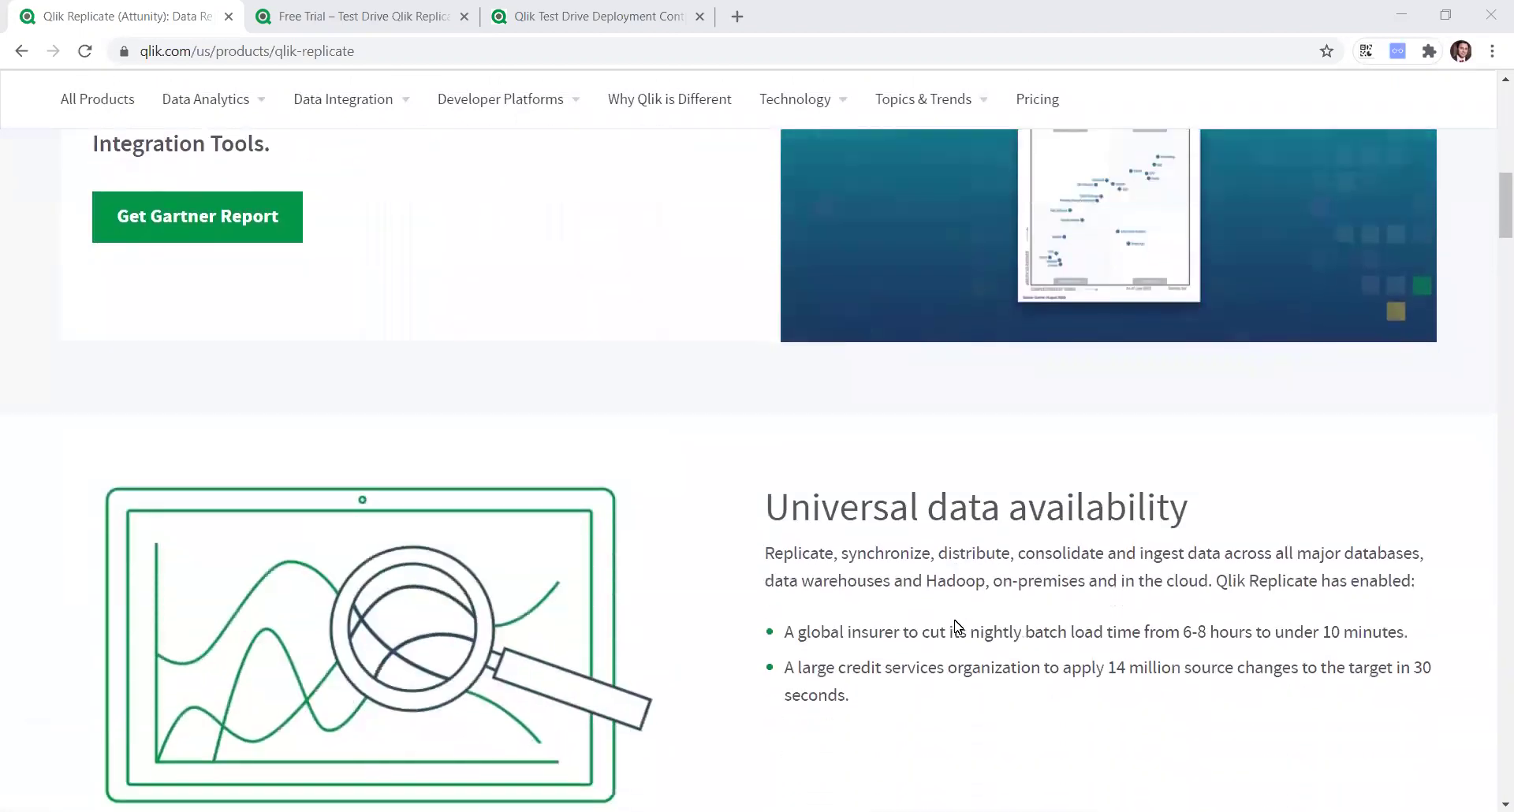
{"action": "scroll", "coordinate": [956, 627], "scroll_direction": "down", "scroll_amount": 1}
{"action": "scroll", "coordinate": [958, 627], "scroll_direction": "down", "scroll_amount": 1}
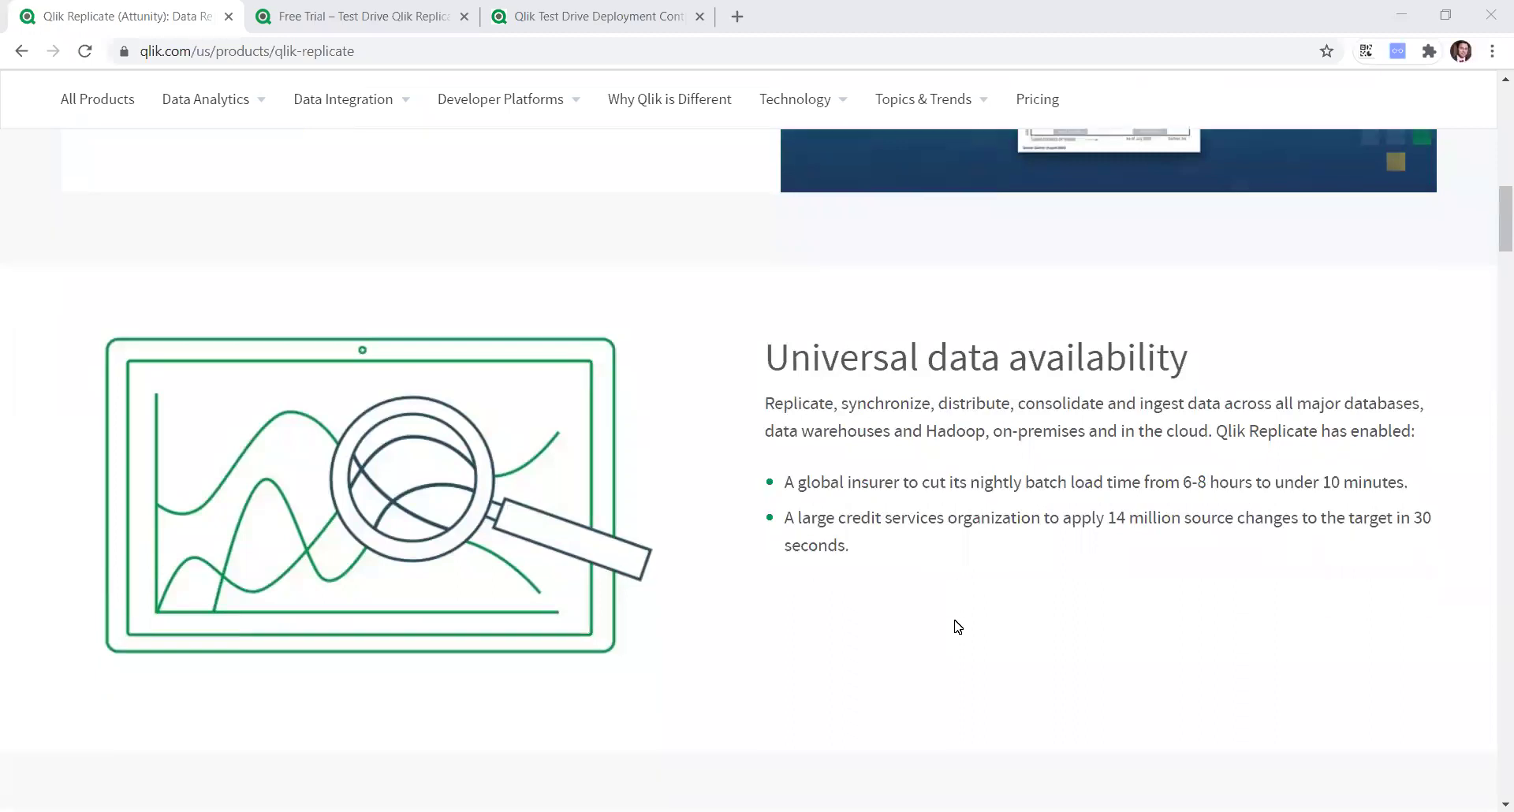
{"action": "scroll", "coordinate": [957, 627], "scroll_direction": "down", "scroll_amount": 1}
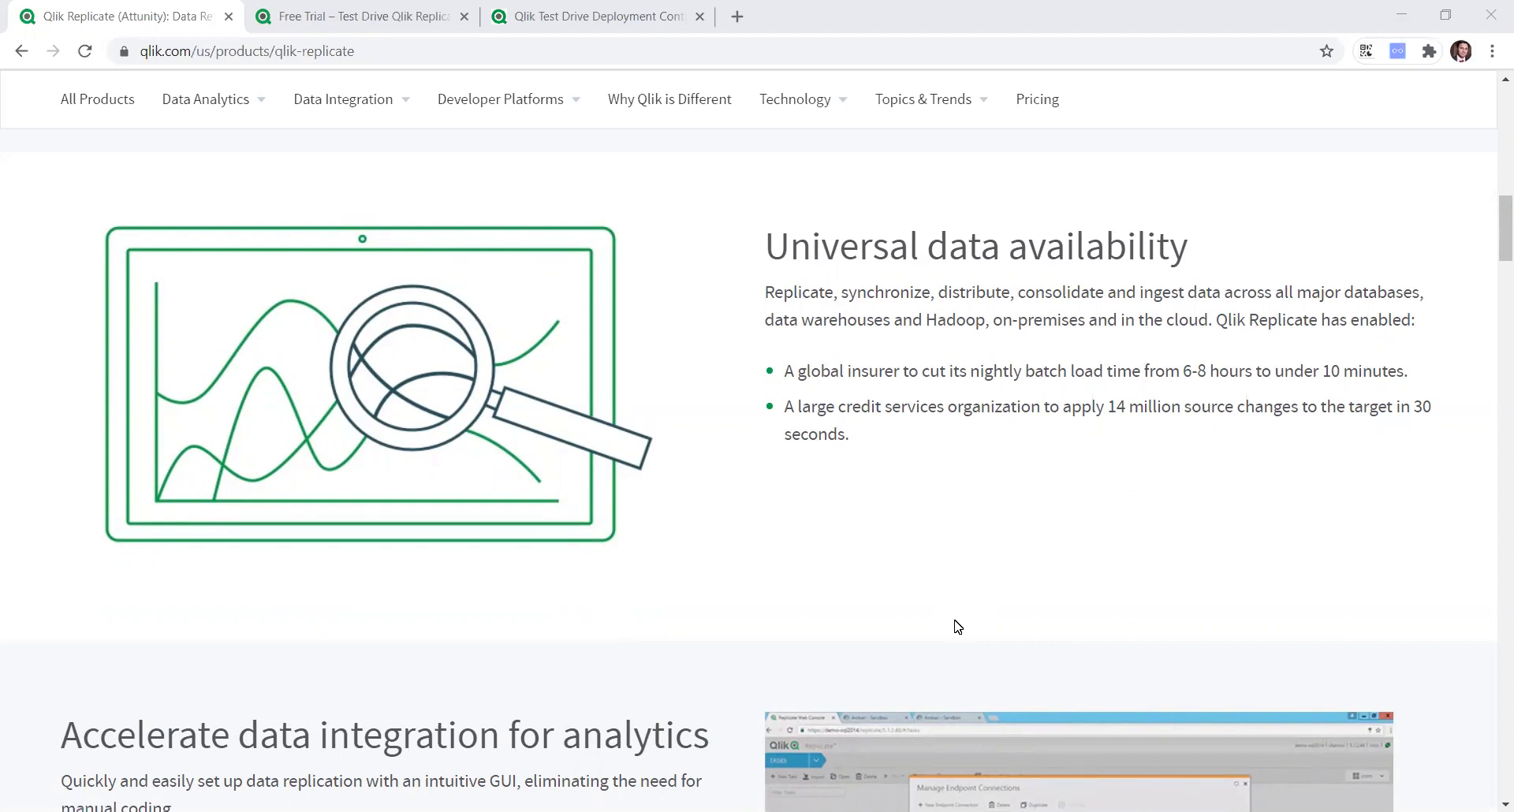
{"action": "scroll", "coordinate": [957, 627], "scroll_direction": "down", "scroll_amount": 5}
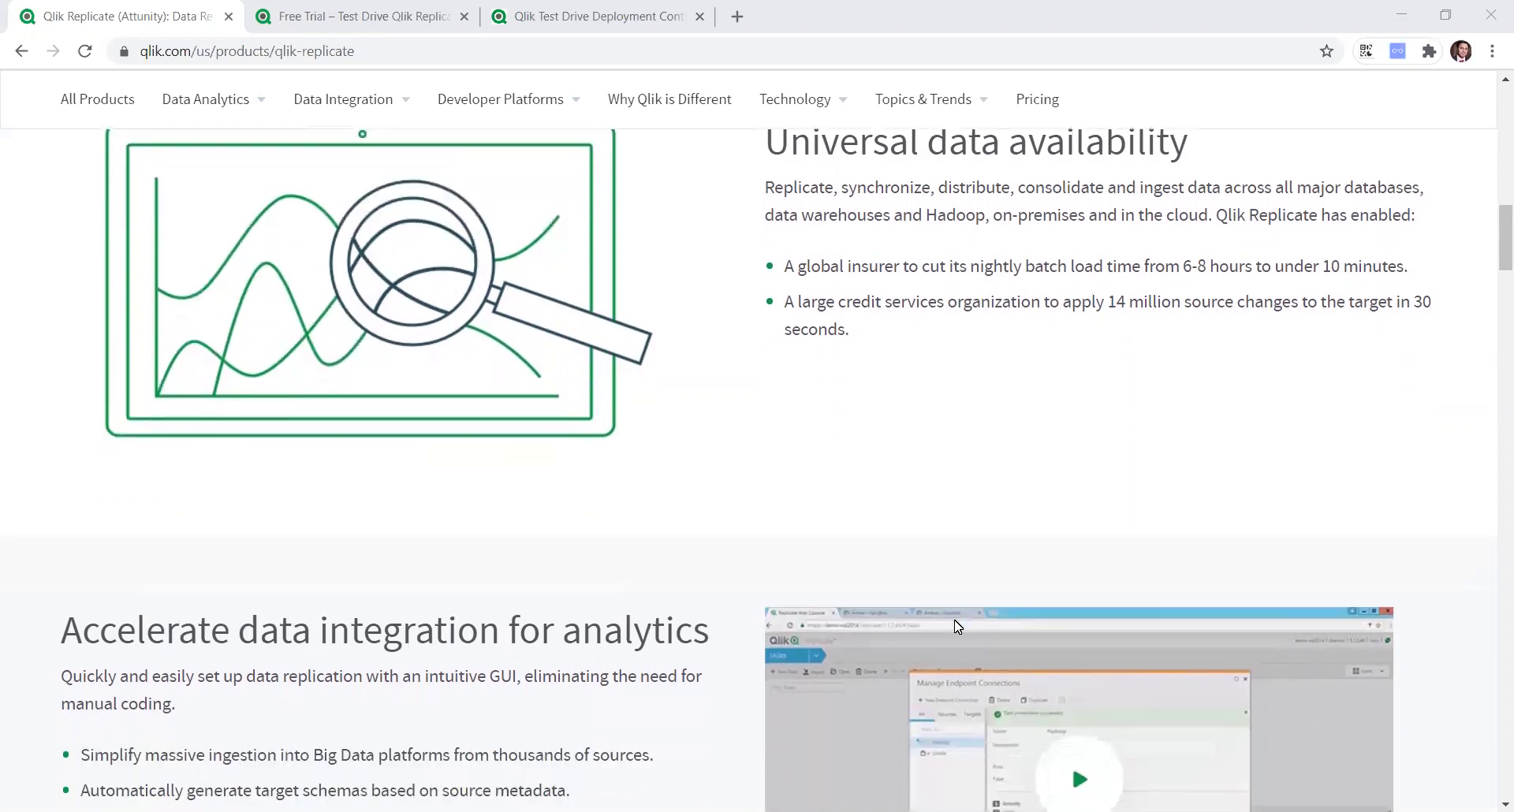
{"action": "scroll", "coordinate": [957, 627], "scroll_direction": "down", "scroll_amount": 2}
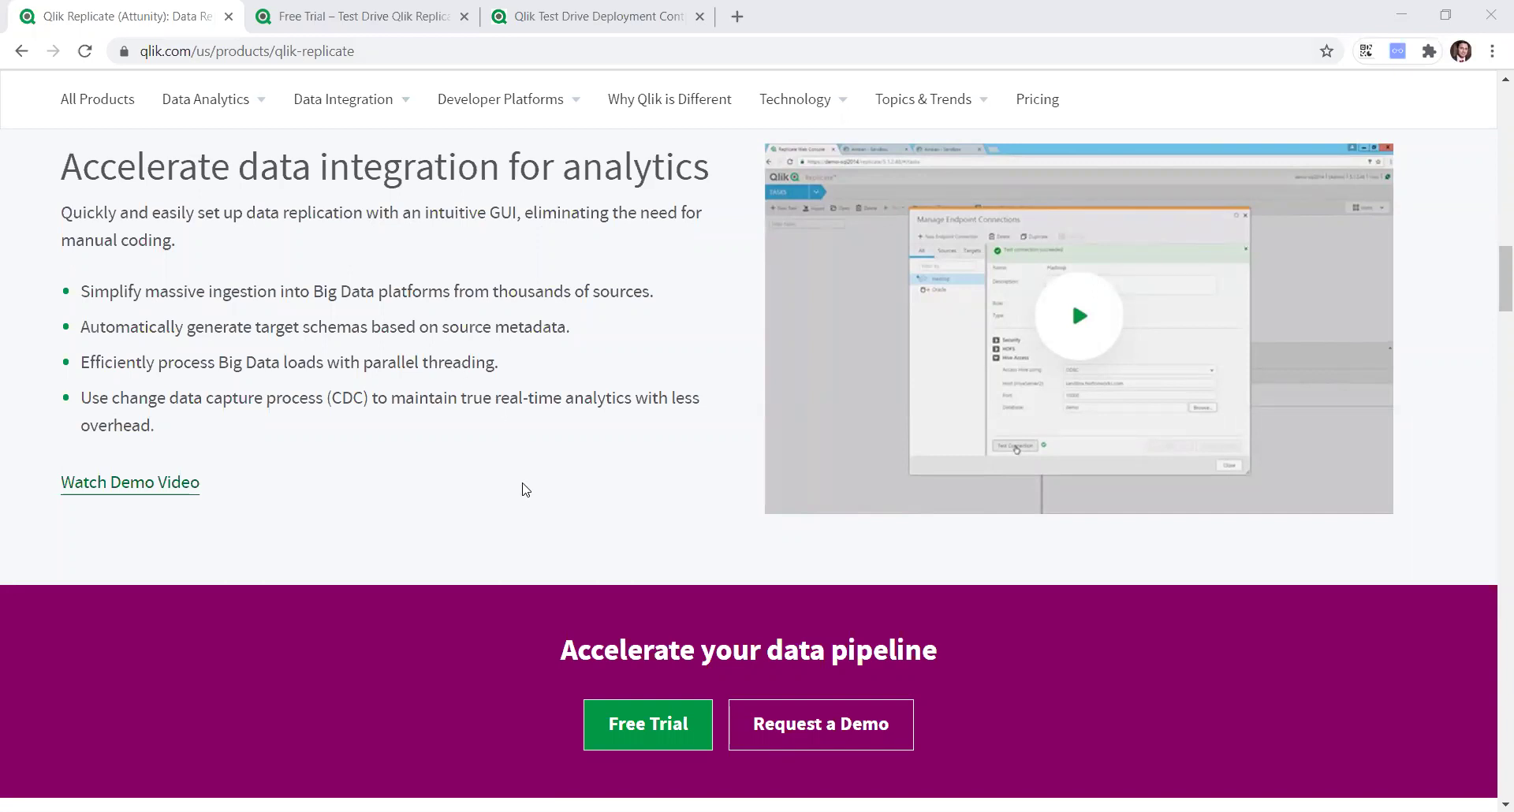
{"action": "scroll", "coordinate": [527, 489], "scroll_direction": "down", "scroll_amount": 6}
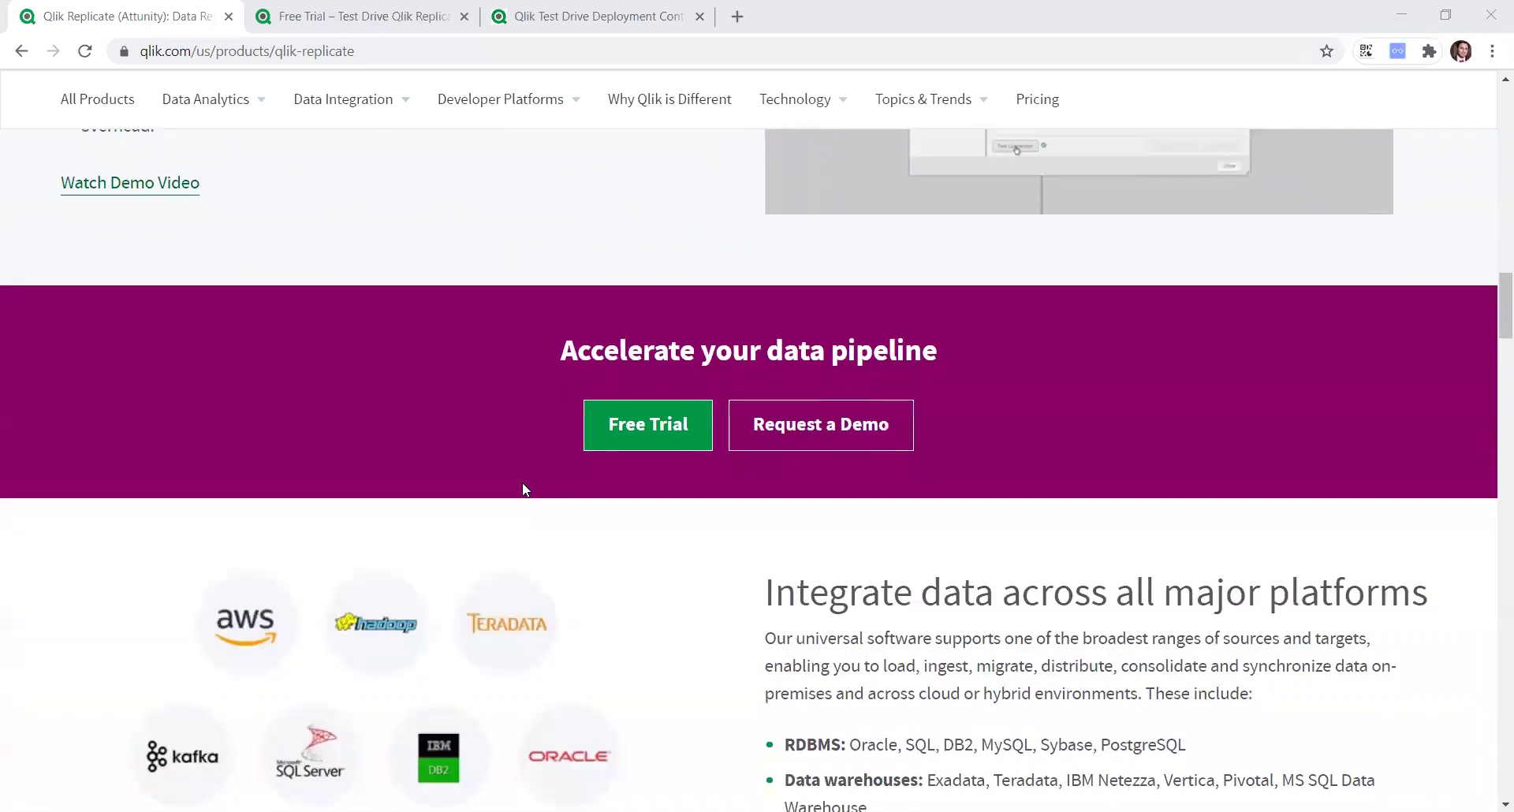
{"action": "scroll", "coordinate": [526, 489], "scroll_direction": "down", "scroll_amount": 2}
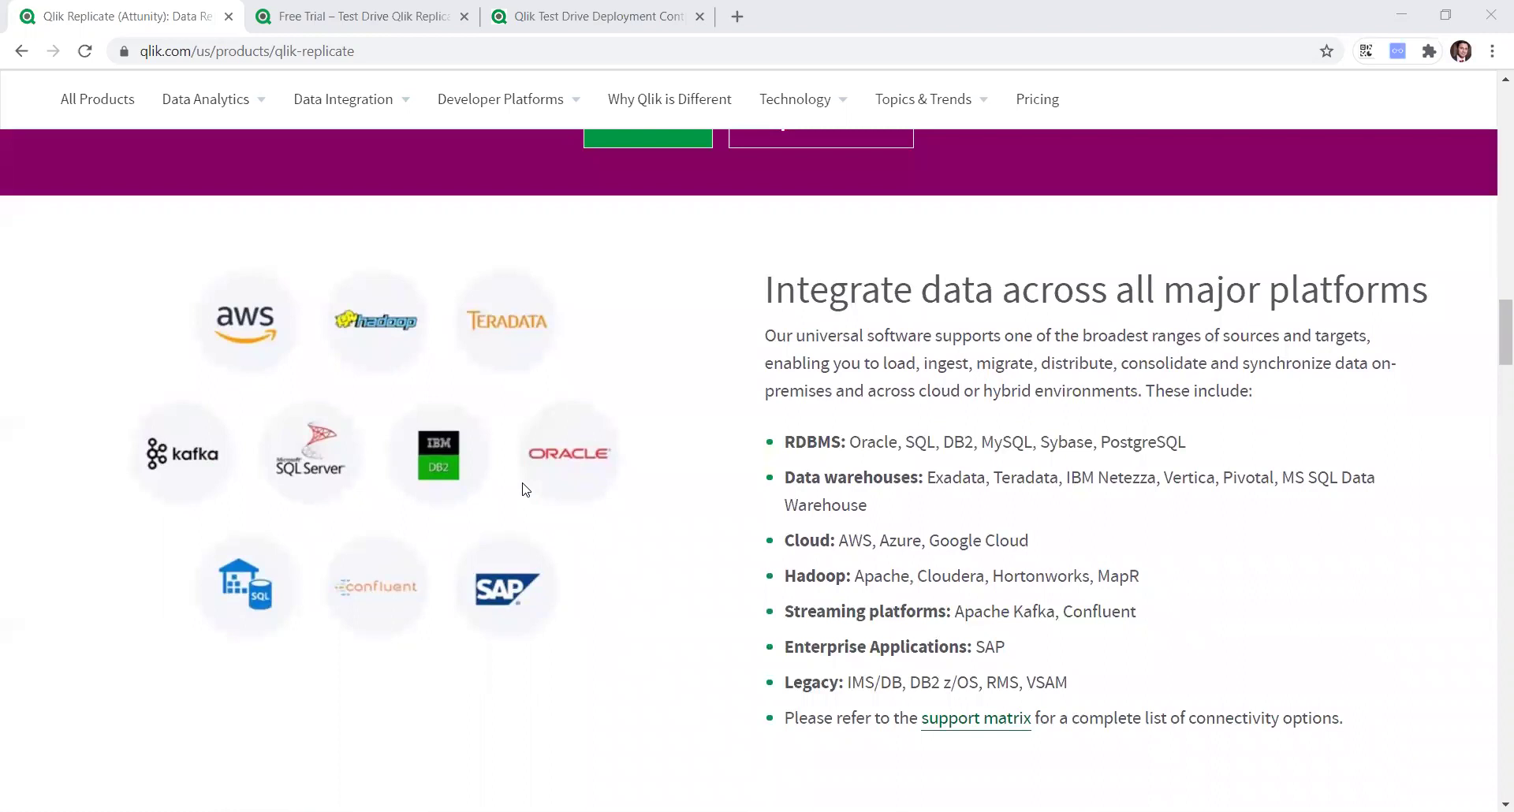
{"action": "scroll", "coordinate": [526, 489], "scroll_direction": "down", "scroll_amount": 1}
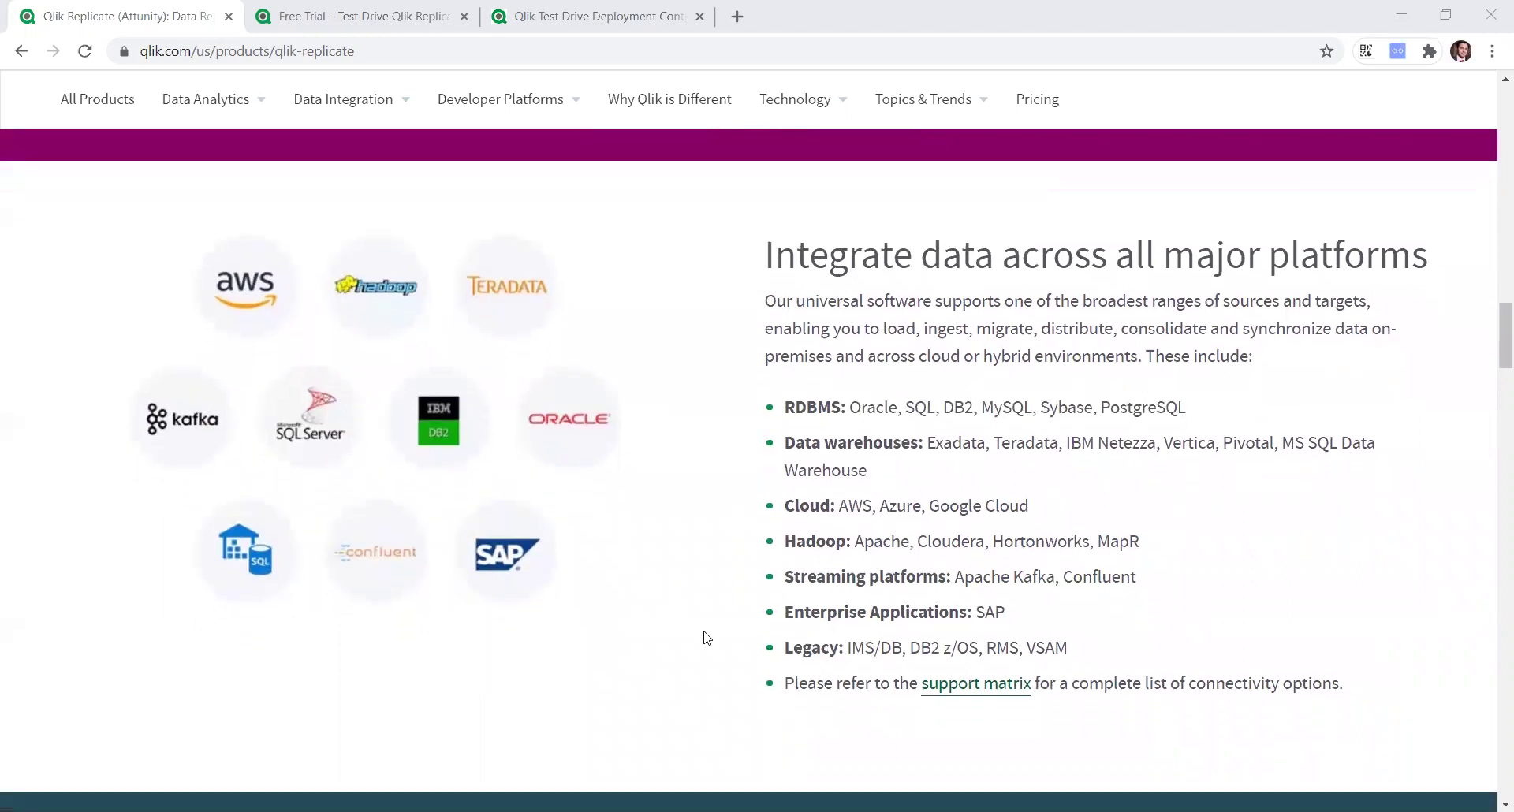
Open the support matrix, review its supported endpoints and versions, and return to the product page.
{"action": "left_click", "coordinate": [970, 692]}
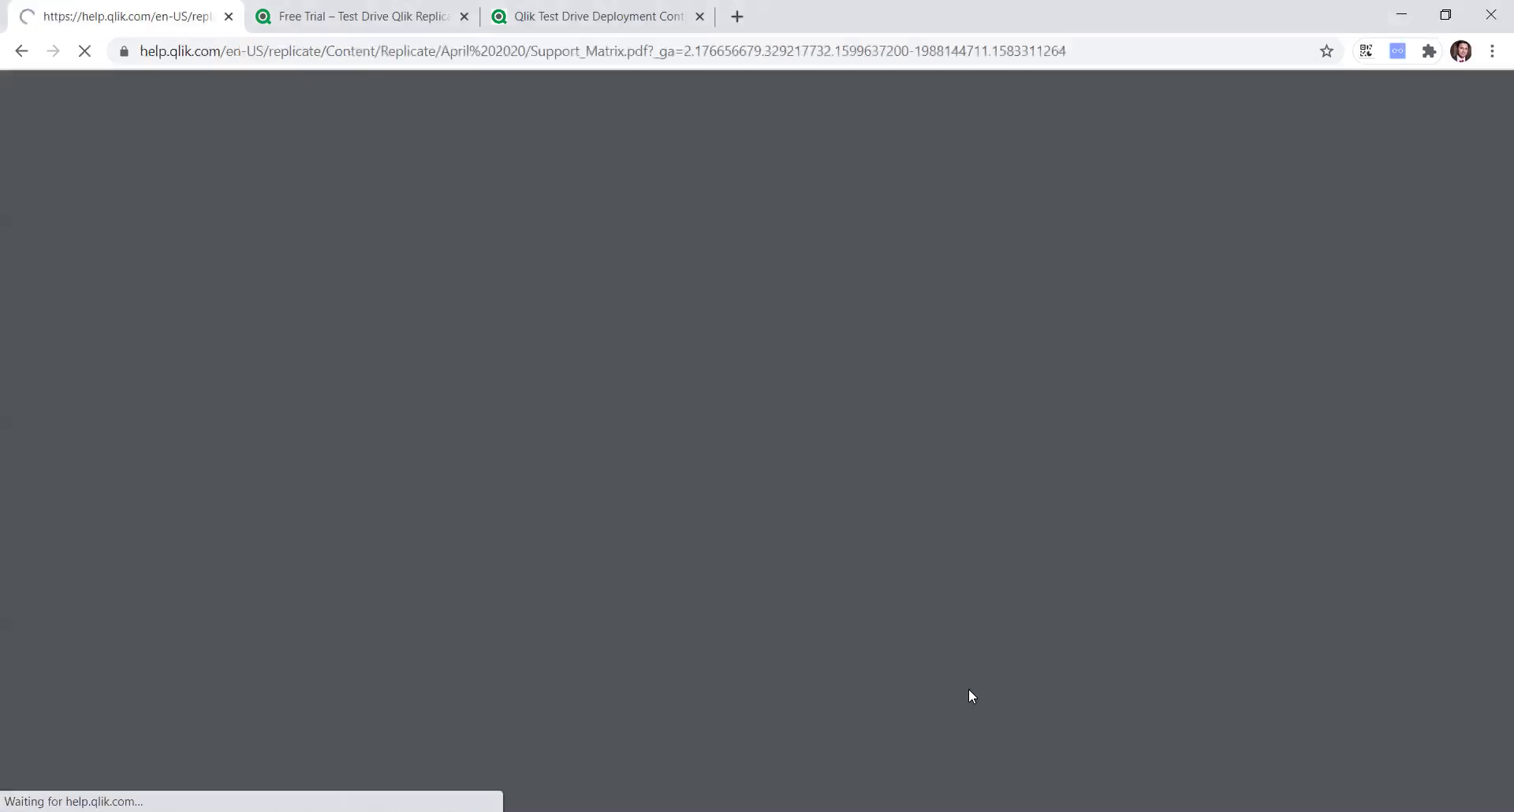
{"action": "scroll", "coordinate": [790, 557], "scroll_direction": "down", "scroll_amount": 3}
{"action": "scroll", "coordinate": [793, 563], "scroll_direction": "down", "scroll_amount": 10}
{"action": "scroll", "coordinate": [792, 563], "scroll_direction": "down", "scroll_amount": 10}
{"action": "scroll", "coordinate": [792, 563], "scroll_direction": "down", "scroll_amount": 10}
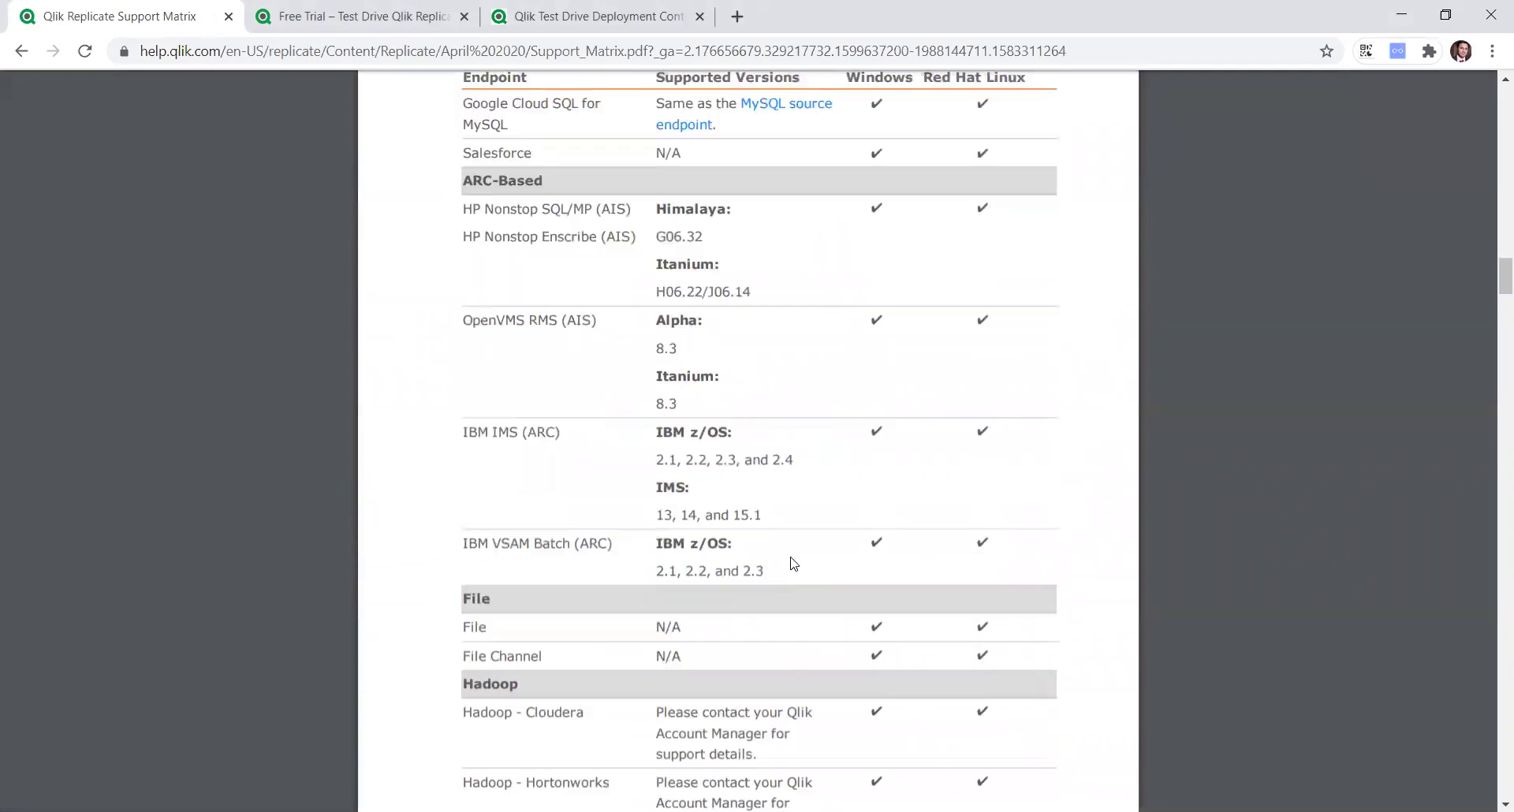
{"action": "scroll", "coordinate": [793, 563], "scroll_direction": "down", "scroll_amount": 5}
{"action": "key", "text": "Right"}
{"action": "scroll", "coordinate": [268, 484], "scroll_direction": "down", "scroll_amount": 20}
{"action": "left_click", "coordinate": [19, 52]}
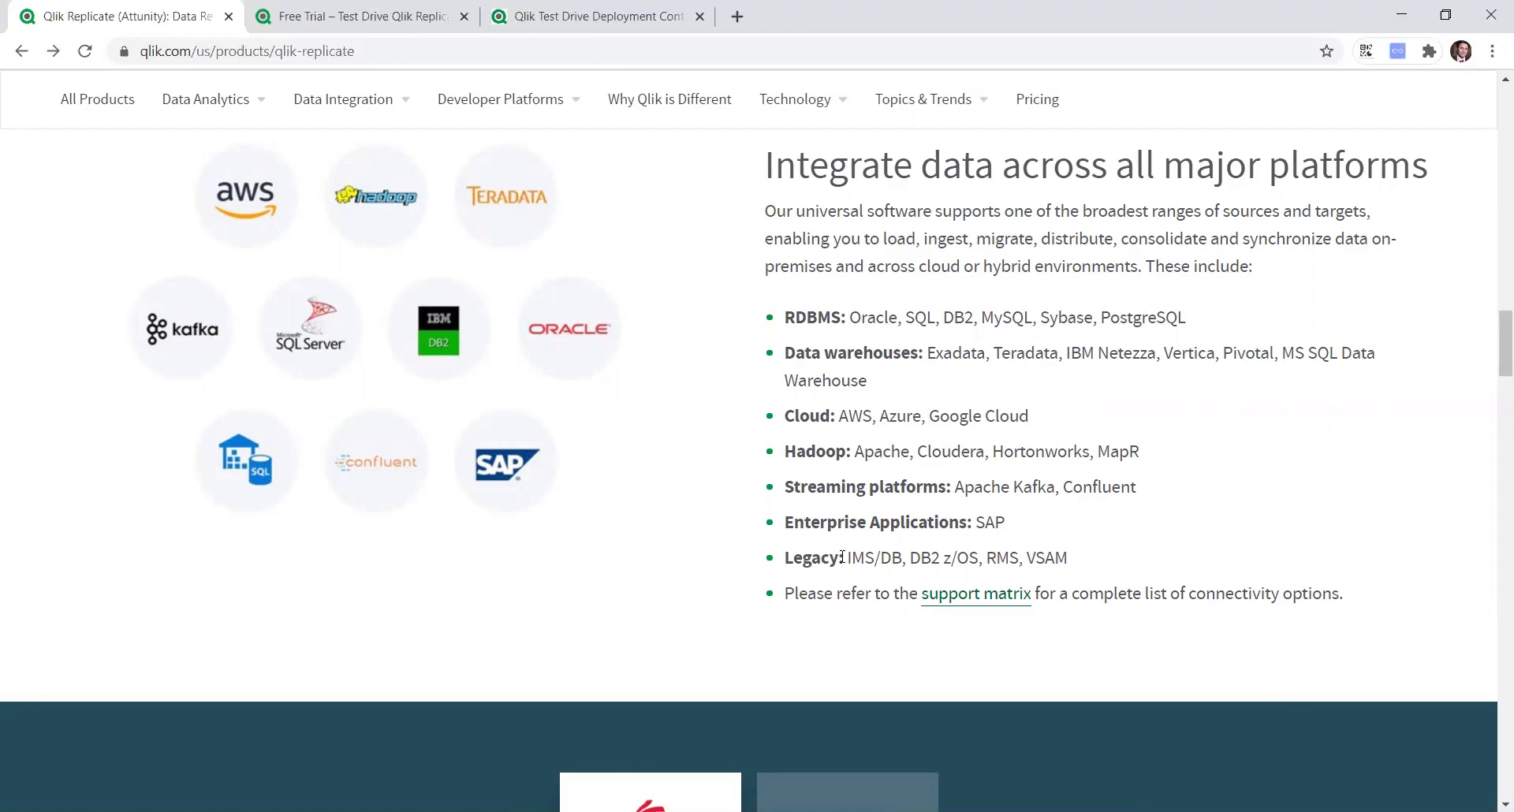
Examine the product page sections on change data capture, performance, SAP analytics and cloud environments, including the Qlik Replicate architecture diagram.
{"action": "scroll", "coordinate": [842, 557], "scroll_direction": "down", "scroll_amount": 8}
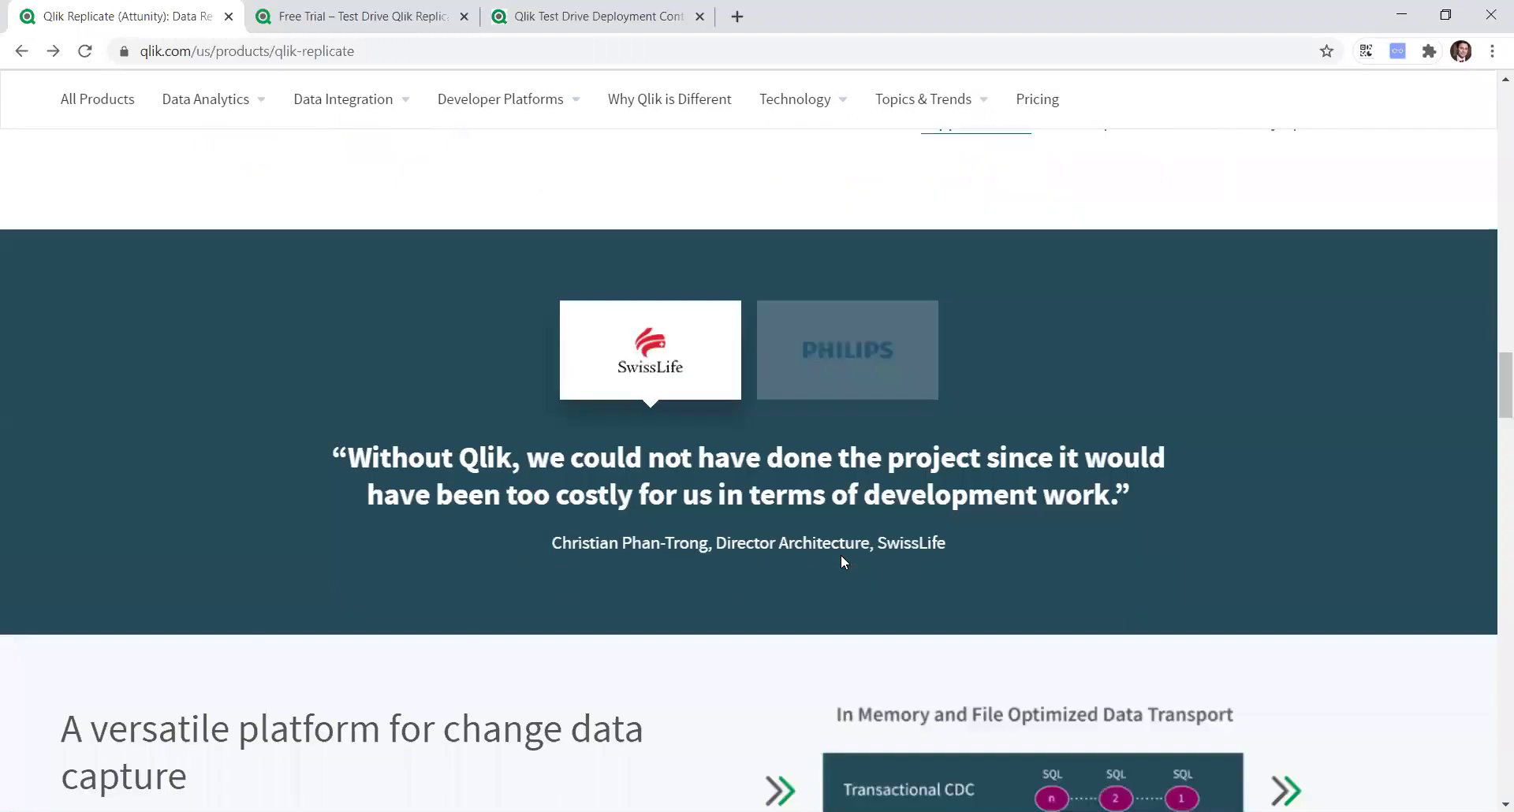
{"action": "scroll", "coordinate": [841, 555], "scroll_direction": "down", "scroll_amount": 2}
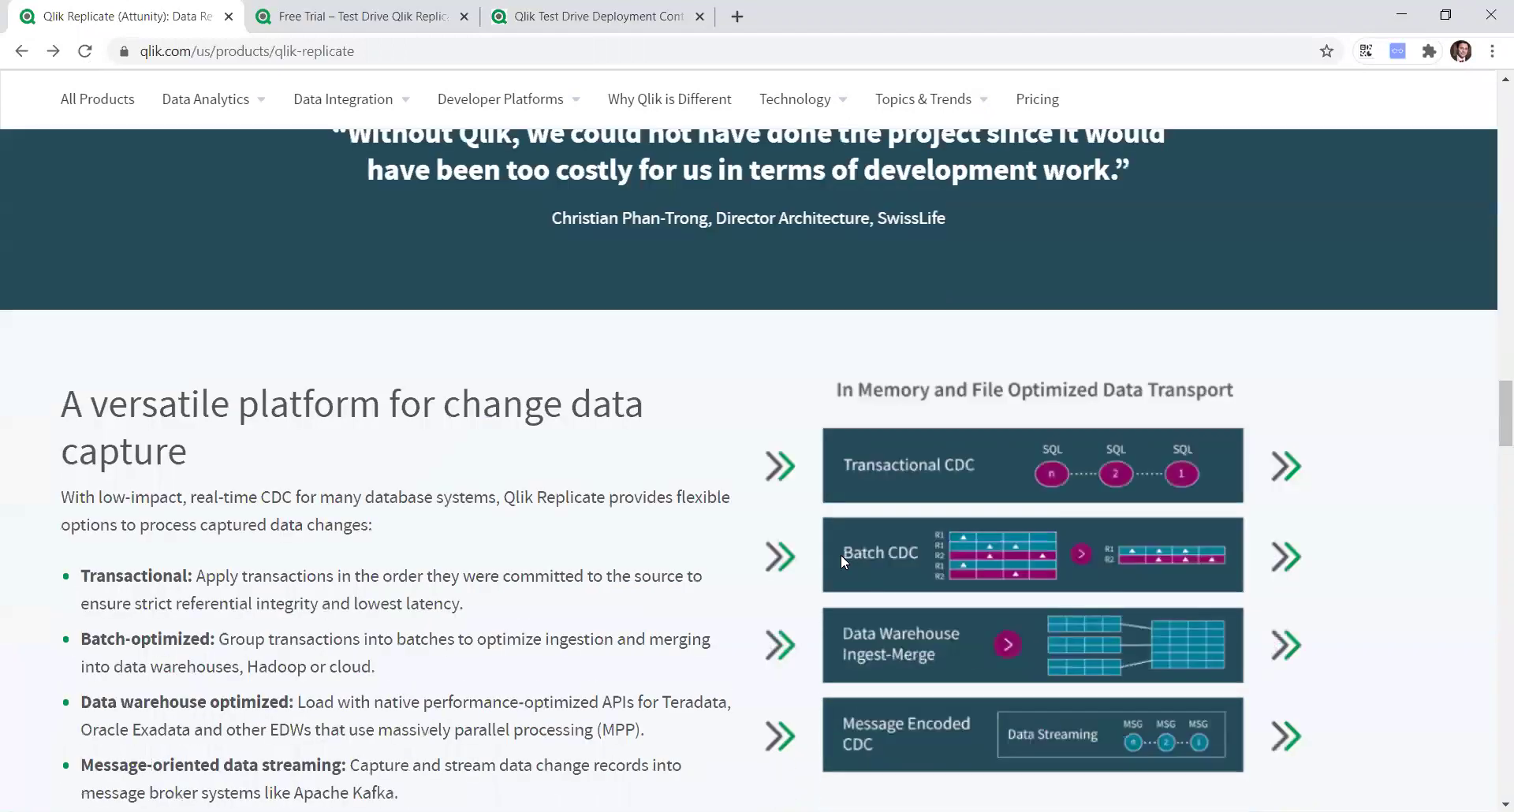
{"action": "scroll", "coordinate": [841, 555], "scroll_direction": "down", "scroll_amount": 2}
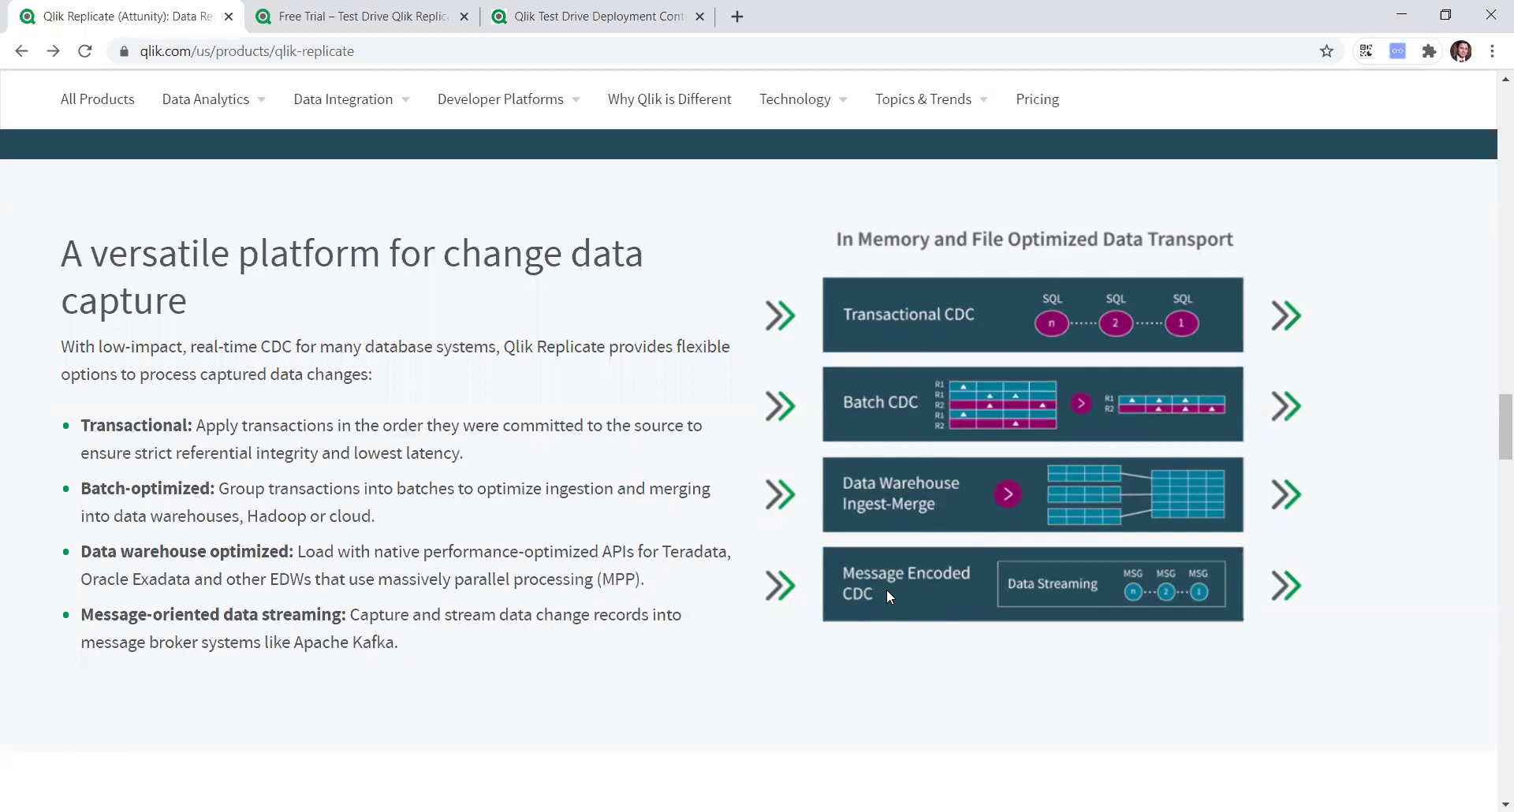
{"action": "scroll", "coordinate": [888, 589], "scroll_direction": "down", "scroll_amount": 7}
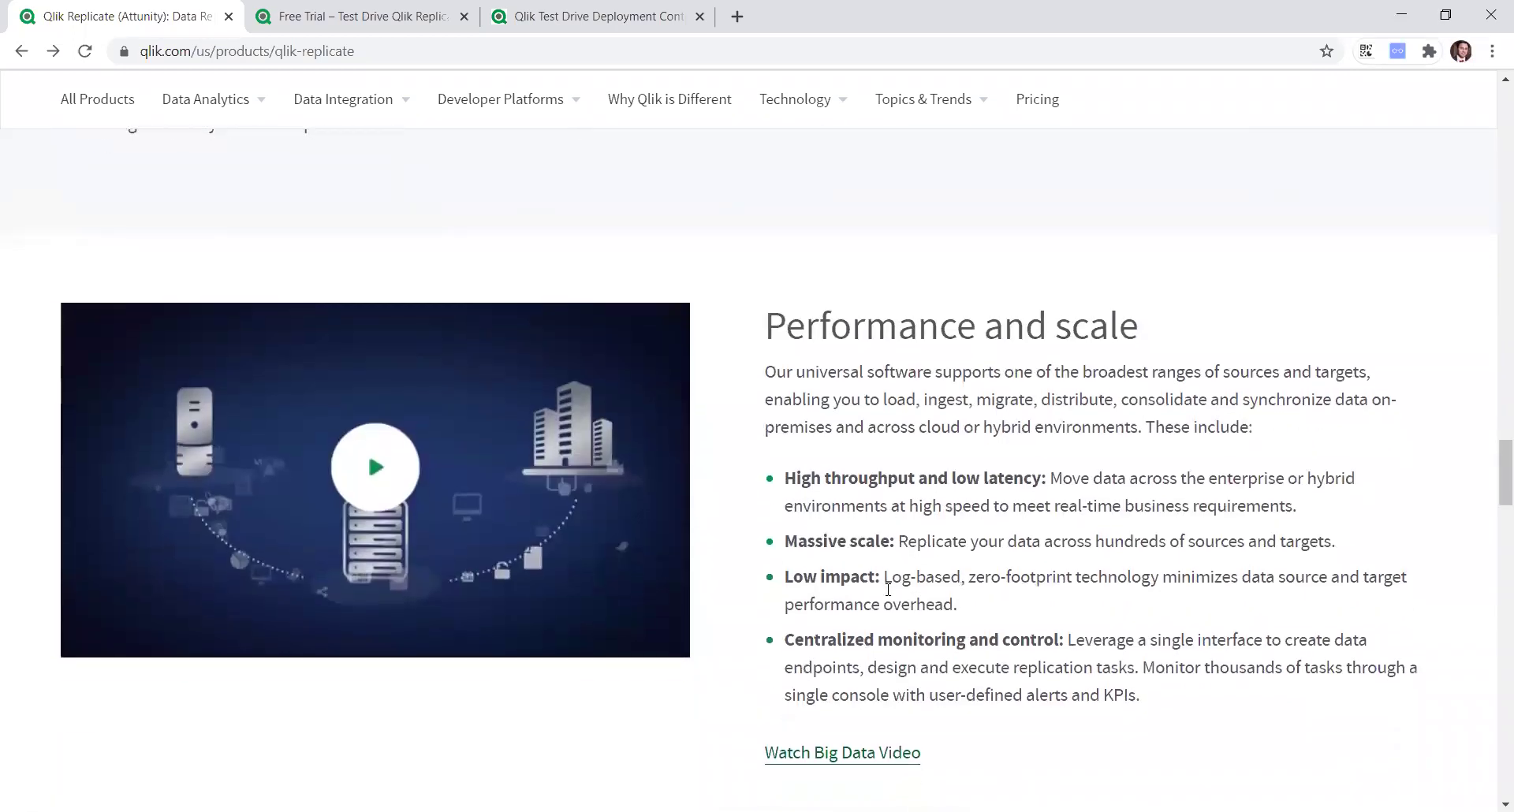
{"action": "scroll", "coordinate": [888, 590], "scroll_direction": "down", "scroll_amount": 1}
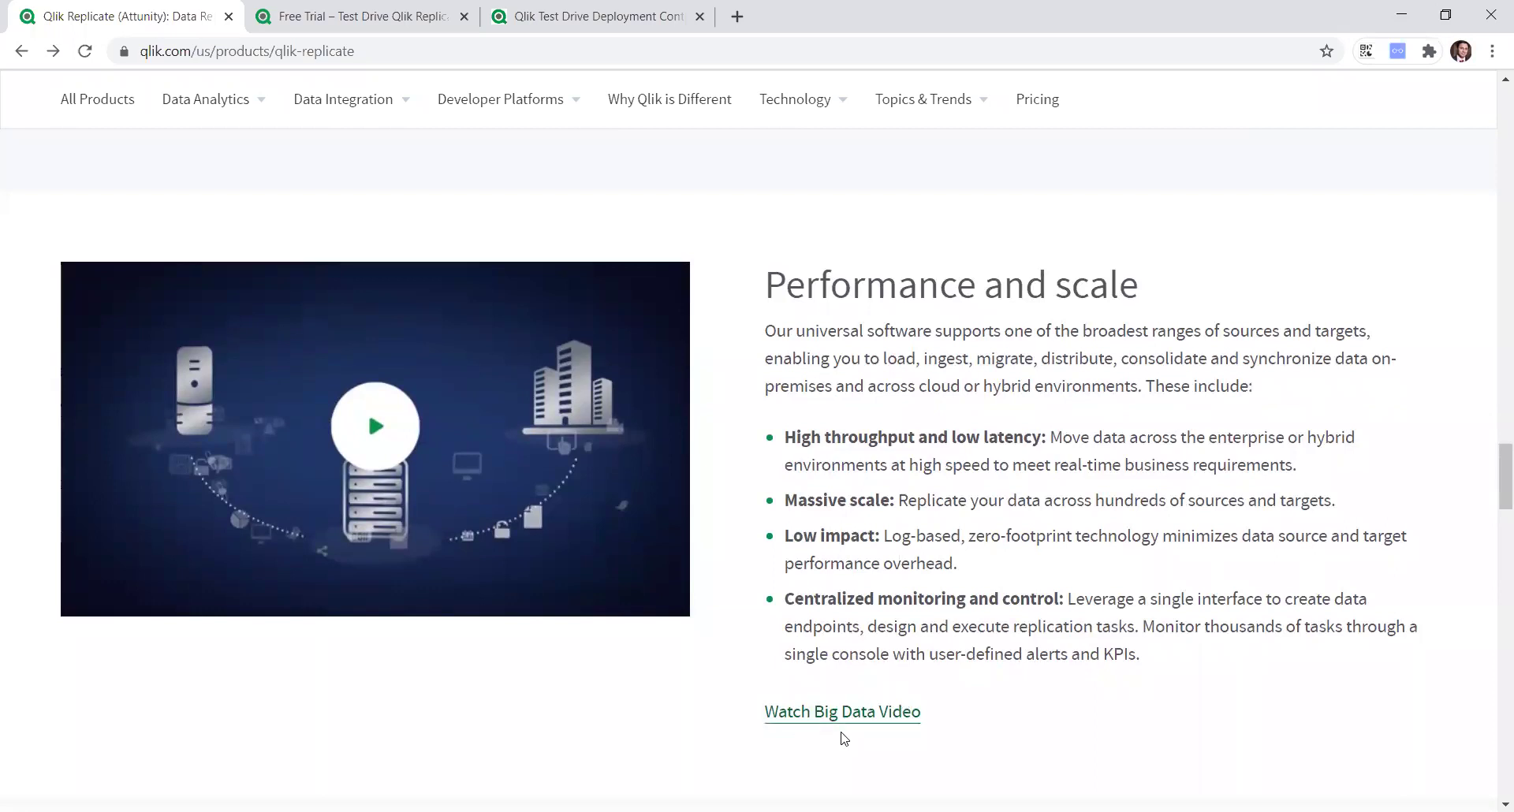
{"action": "scroll", "coordinate": [995, 658], "scroll_direction": "down", "scroll_amount": 3}
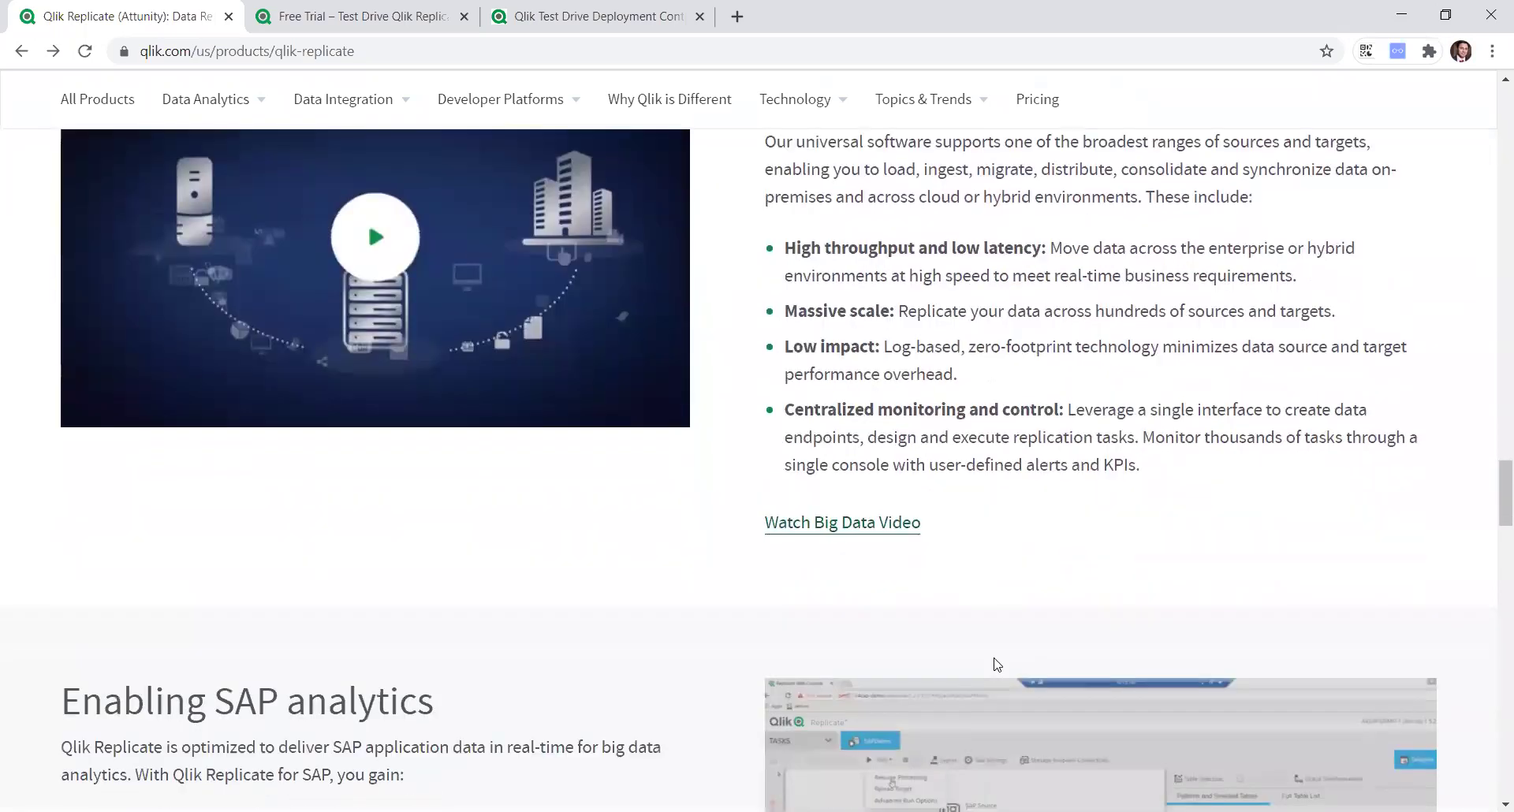
{"action": "scroll", "coordinate": [995, 666], "scroll_direction": "down", "scroll_amount": 6}
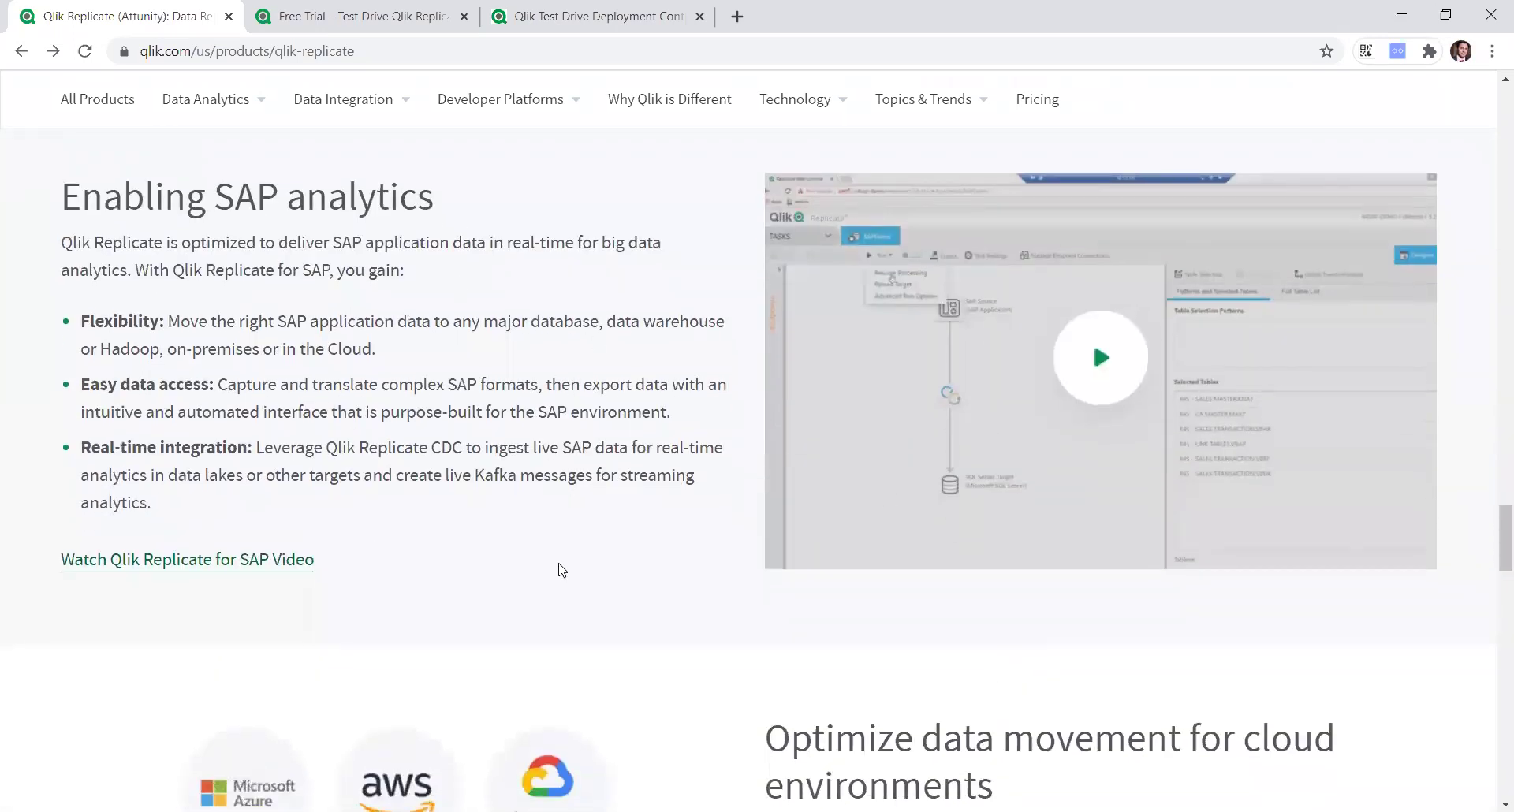
{"action": "scroll", "coordinate": [675, 599], "scroll_direction": "down", "scroll_amount": 1}
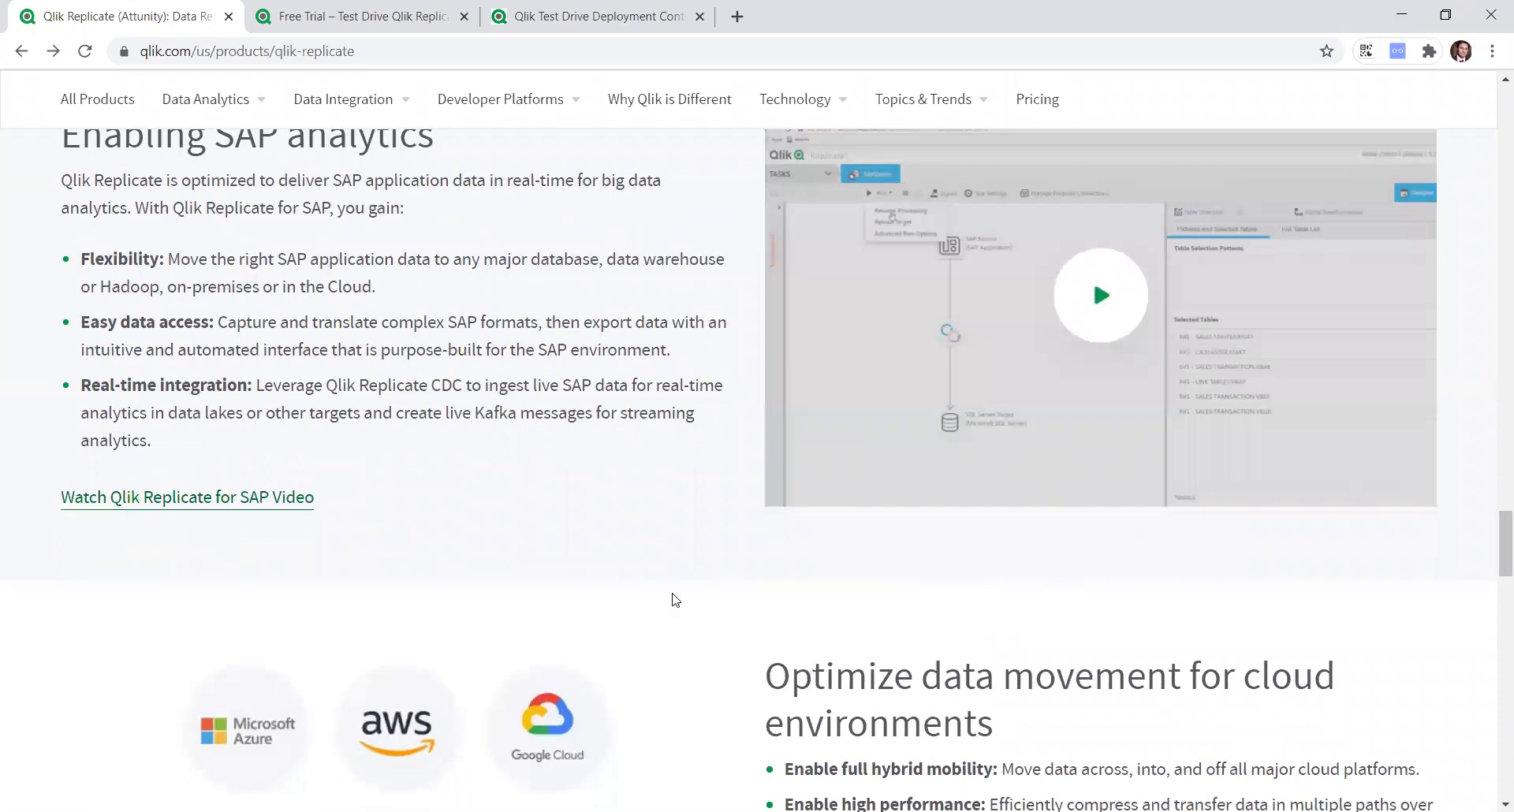
{"action": "scroll", "coordinate": [675, 599], "scroll_direction": "down", "scroll_amount": 4}
{"action": "scroll", "coordinate": [672, 594], "scroll_direction": "down", "scroll_amount": 6}
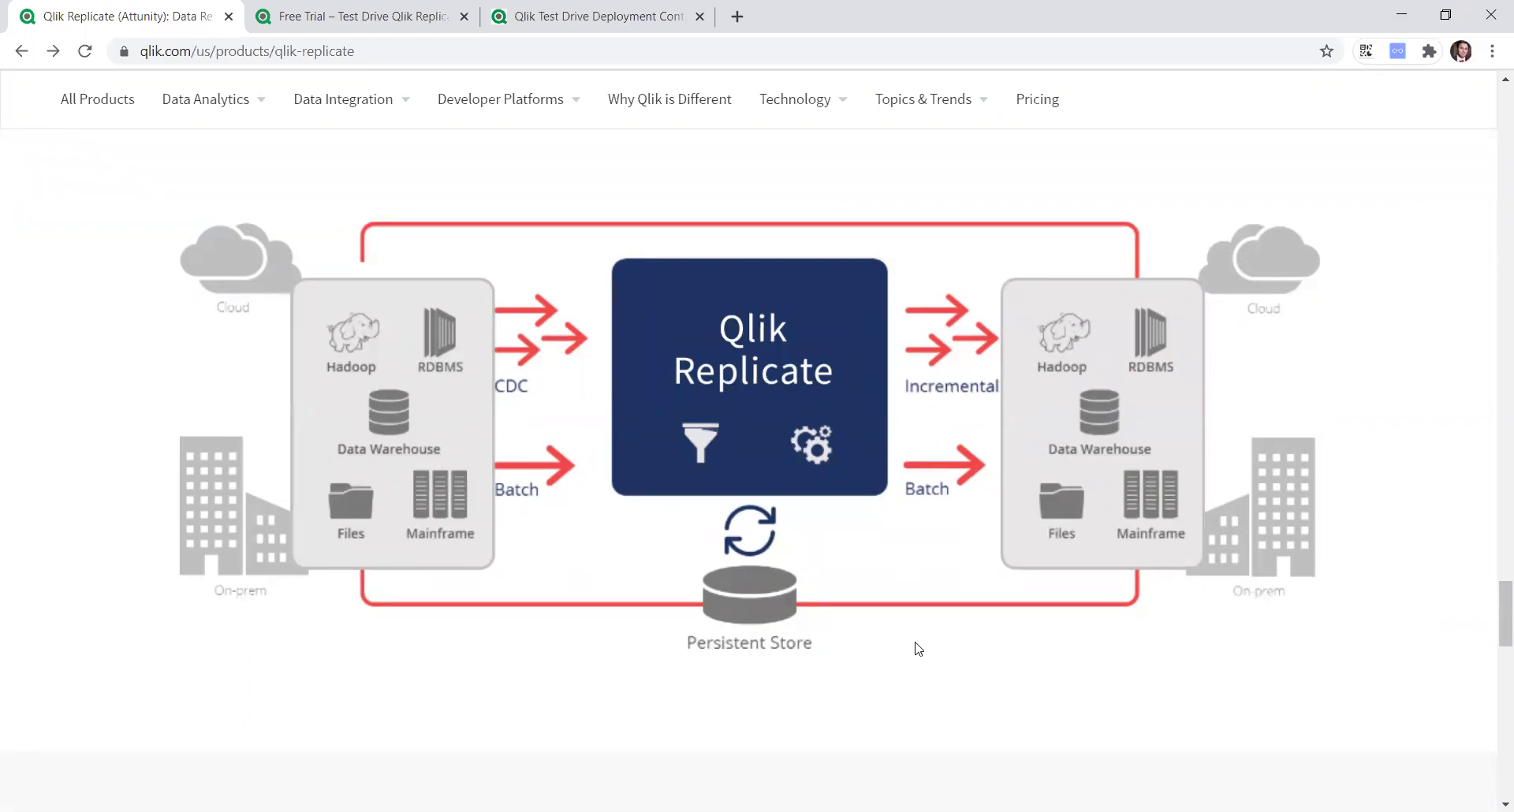
{"action": "scroll", "coordinate": [1217, 410], "scroll_direction": "down", "scroll_amount": 7}
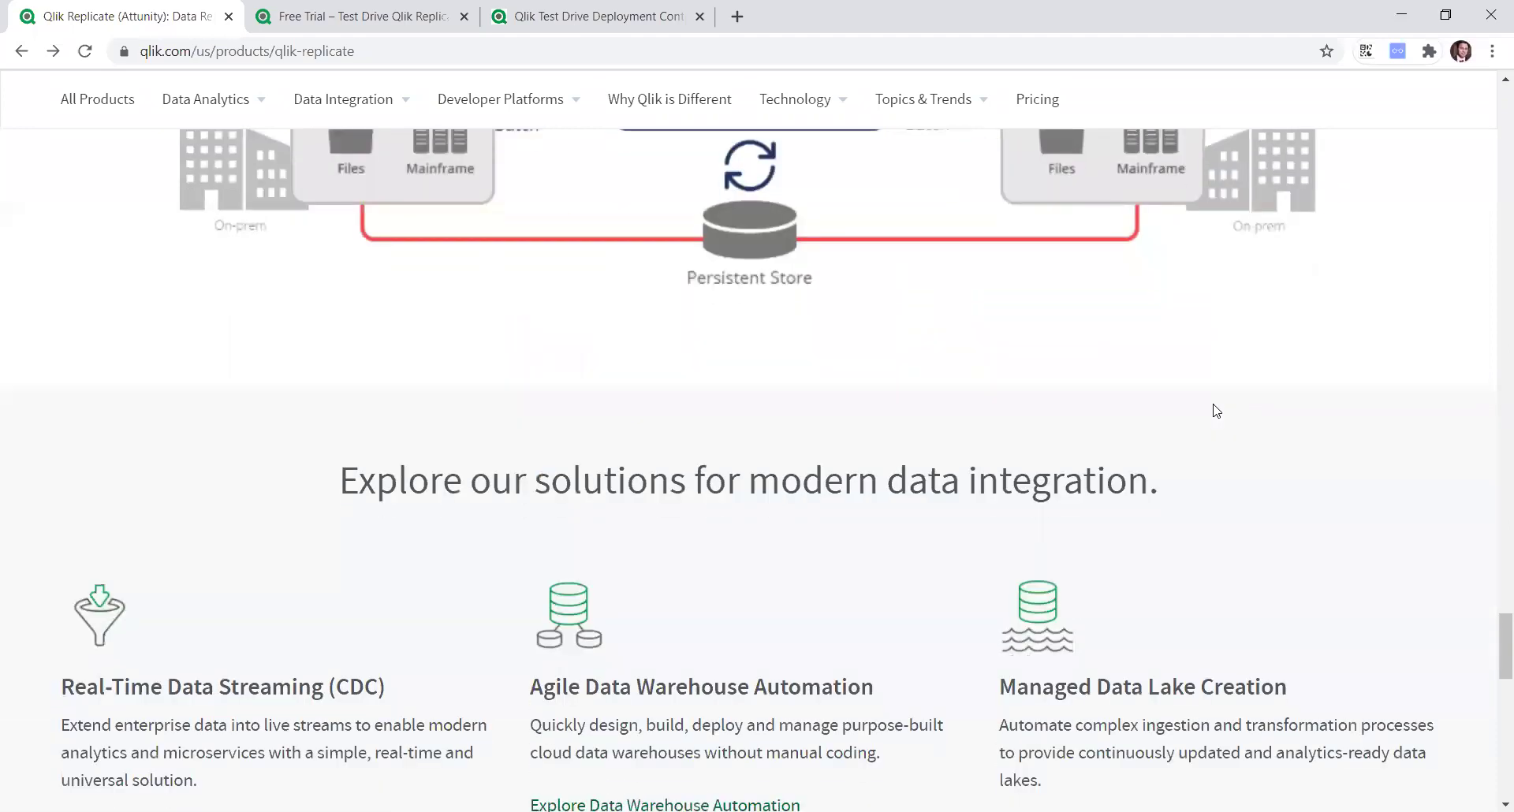
{"action": "scroll", "coordinate": [1215, 405], "scroll_direction": "up", "scroll_amount": 15}
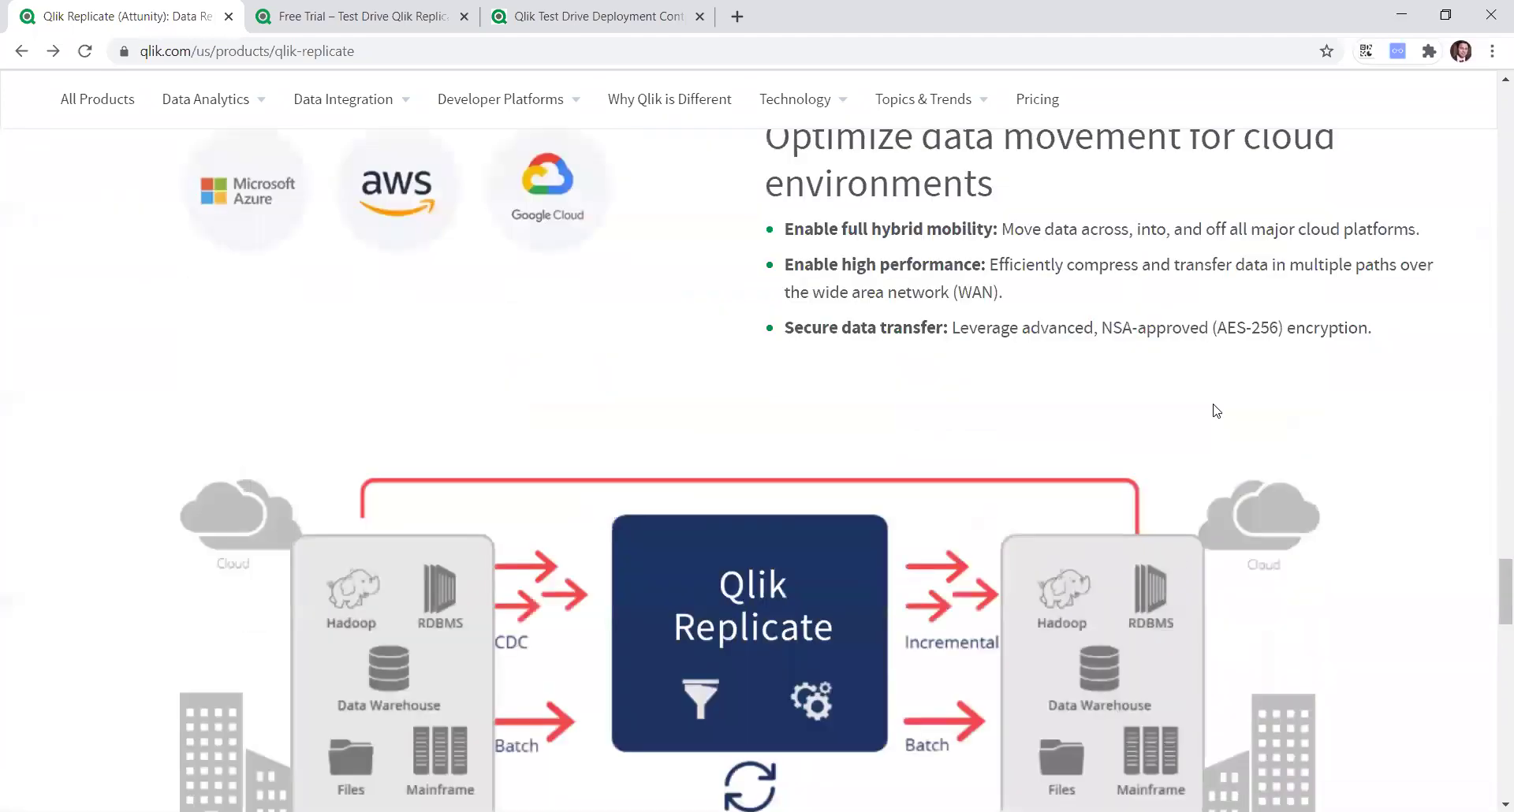
{"action": "scroll", "coordinate": [1216, 410], "scroll_direction": "up", "scroll_amount": 5}
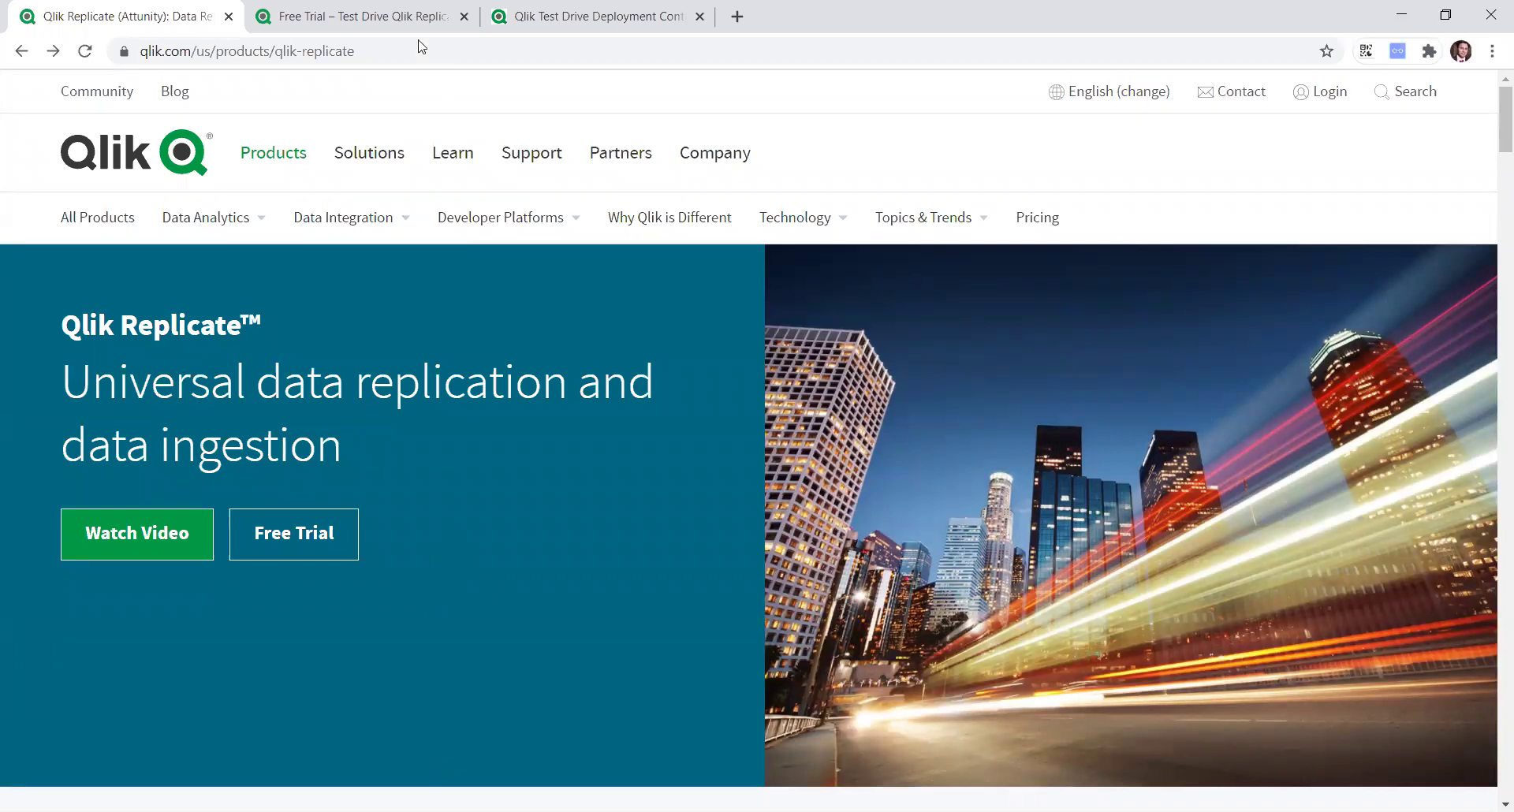
Review the Qlik Replicate free trial page, including its feature list and registration form.
{"action": "left_click", "coordinate": [379, 21]}
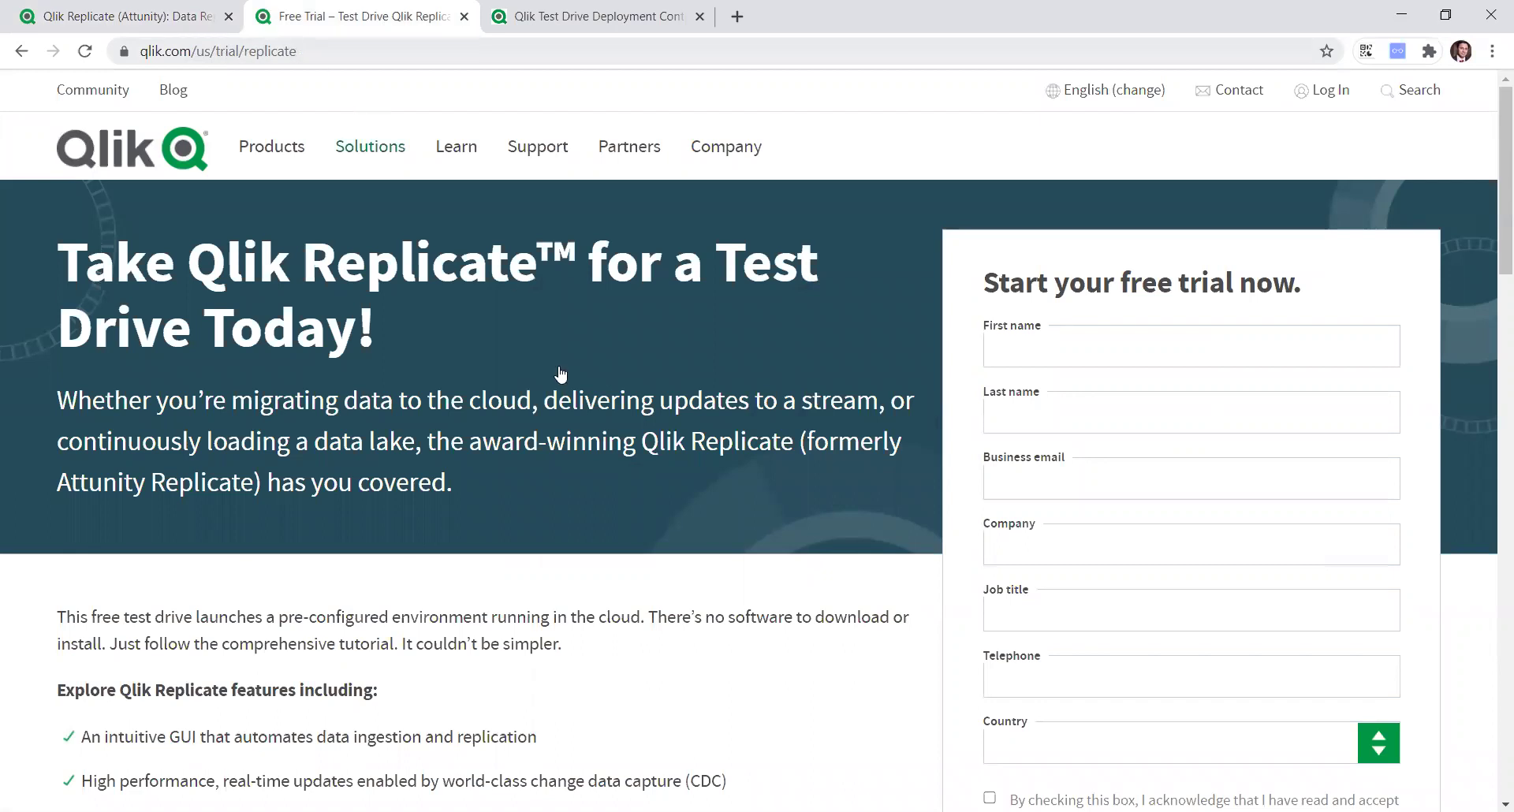
{"action": "scroll", "coordinate": [1068, 453], "scroll_direction": "down", "scroll_amount": 1}
{"action": "scroll", "coordinate": [1068, 453], "scroll_direction": "down", "scroll_amount": 2}
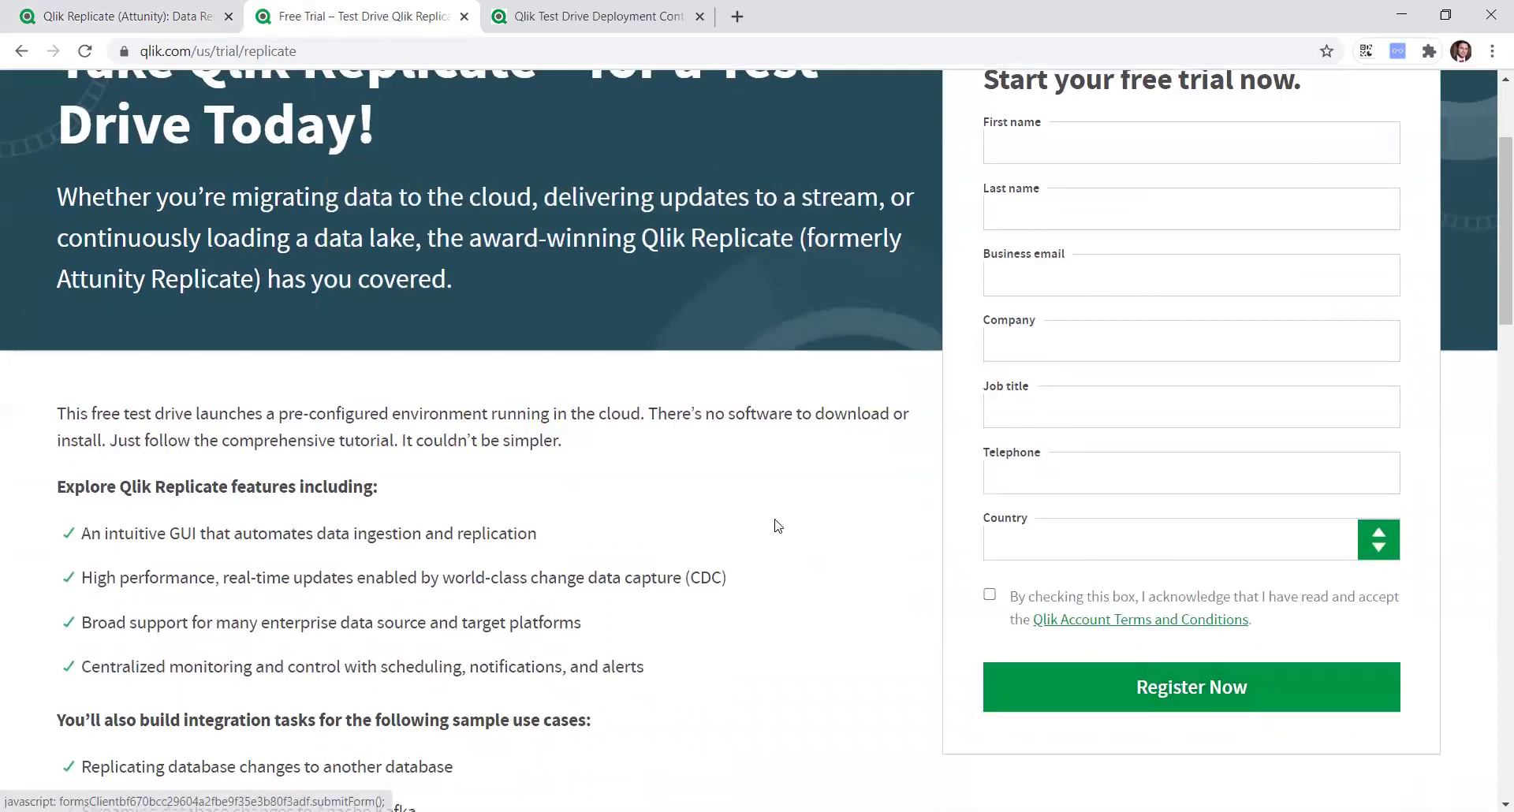
Open the Qlik Replicate test drive from the workshop enrollment URL and check when the test drive expires.
{"action": "left_click", "coordinate": [540, 11]}
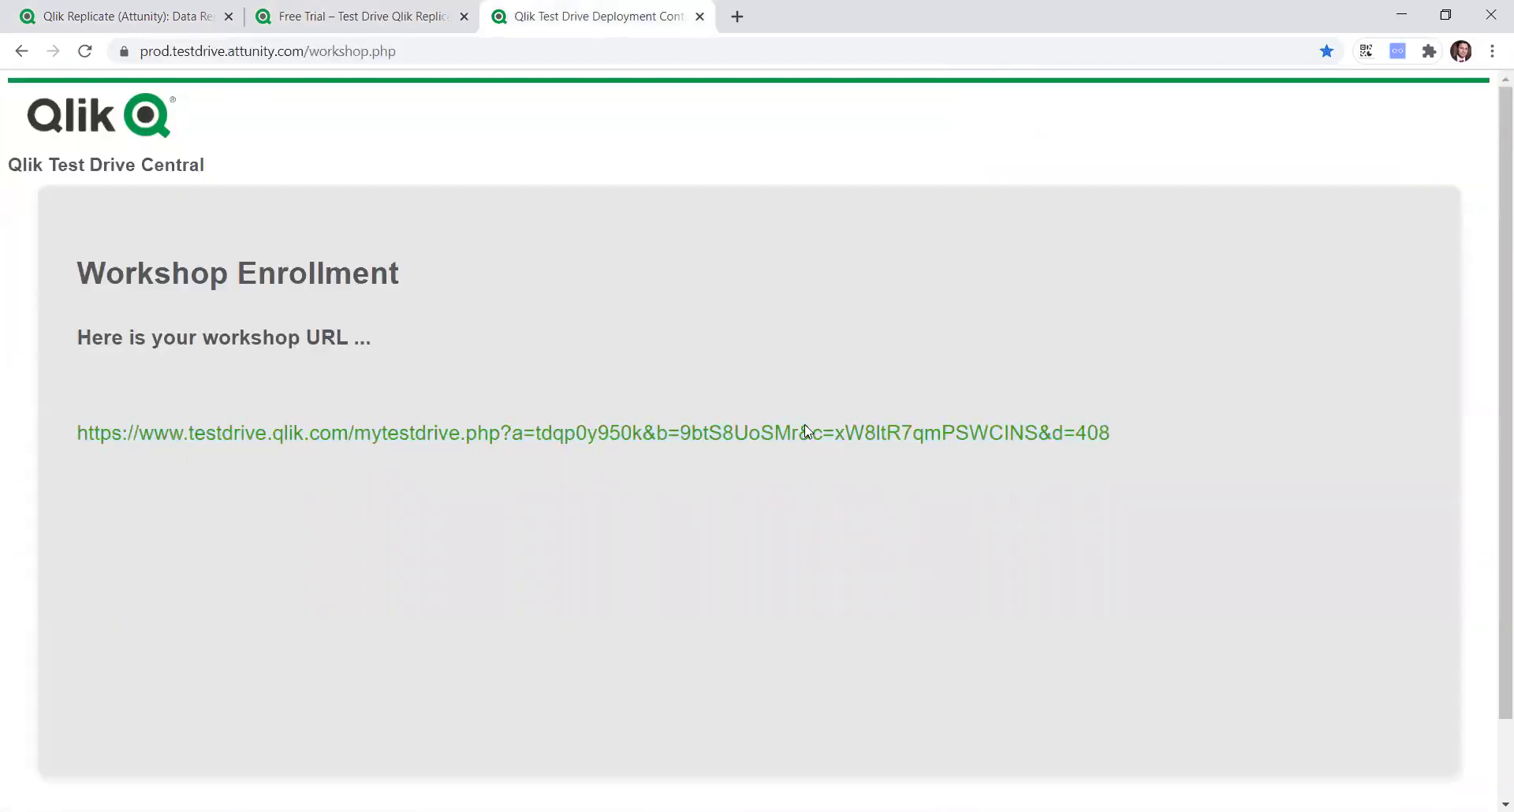
{"action": "left_click", "coordinate": [357, 435]}
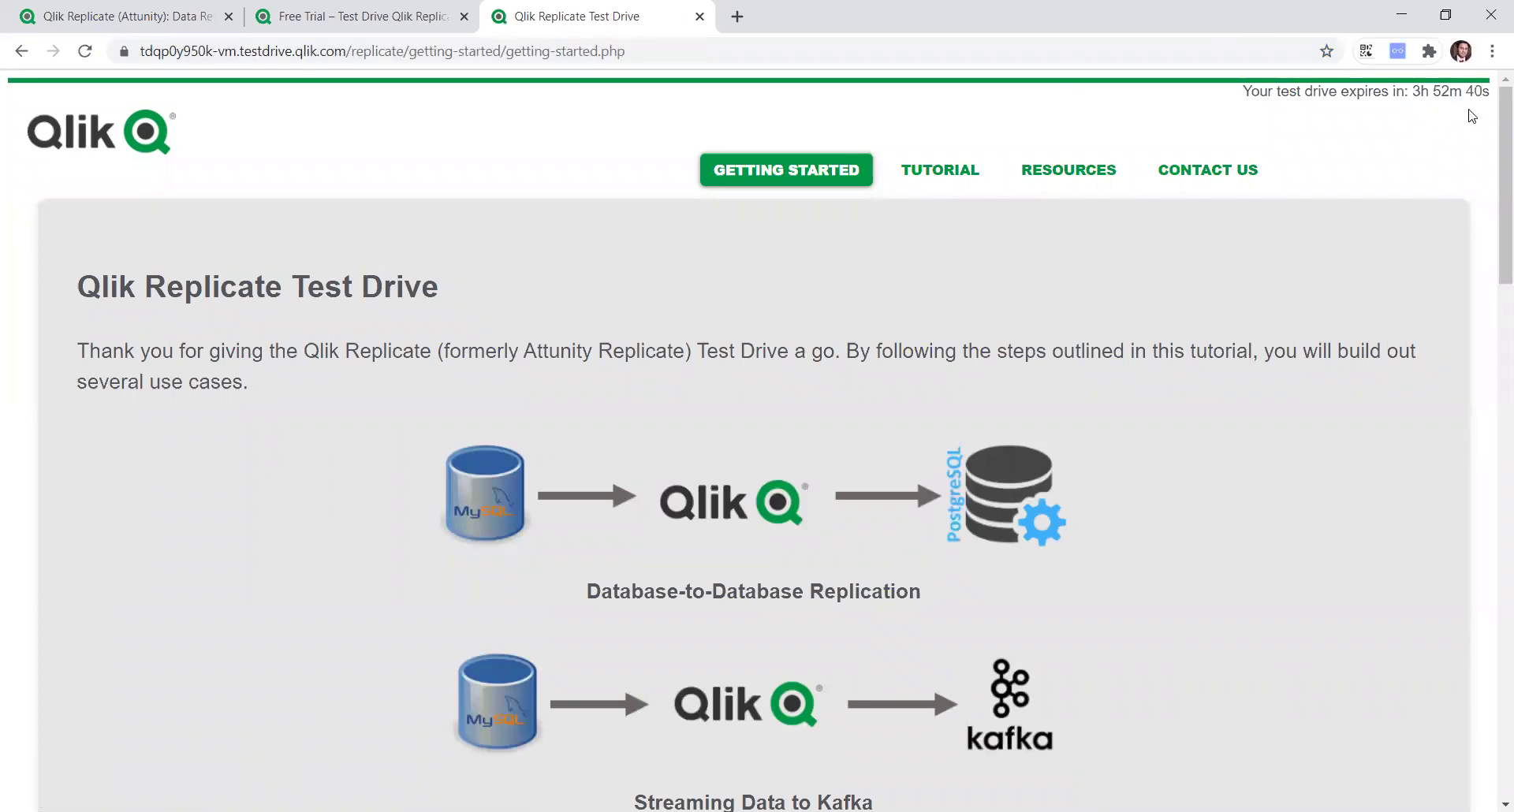
{"action": "left_click_drag", "start_coordinate": [1414, 88], "coordinate": [1480, 97]}
Review the test drive's replication use cases and open the Qlik Replicate console from the Connect to Qlik Replicate section.
{"action": "scroll", "coordinate": [1128, 519], "scroll_direction": "down", "scroll_amount": 2}
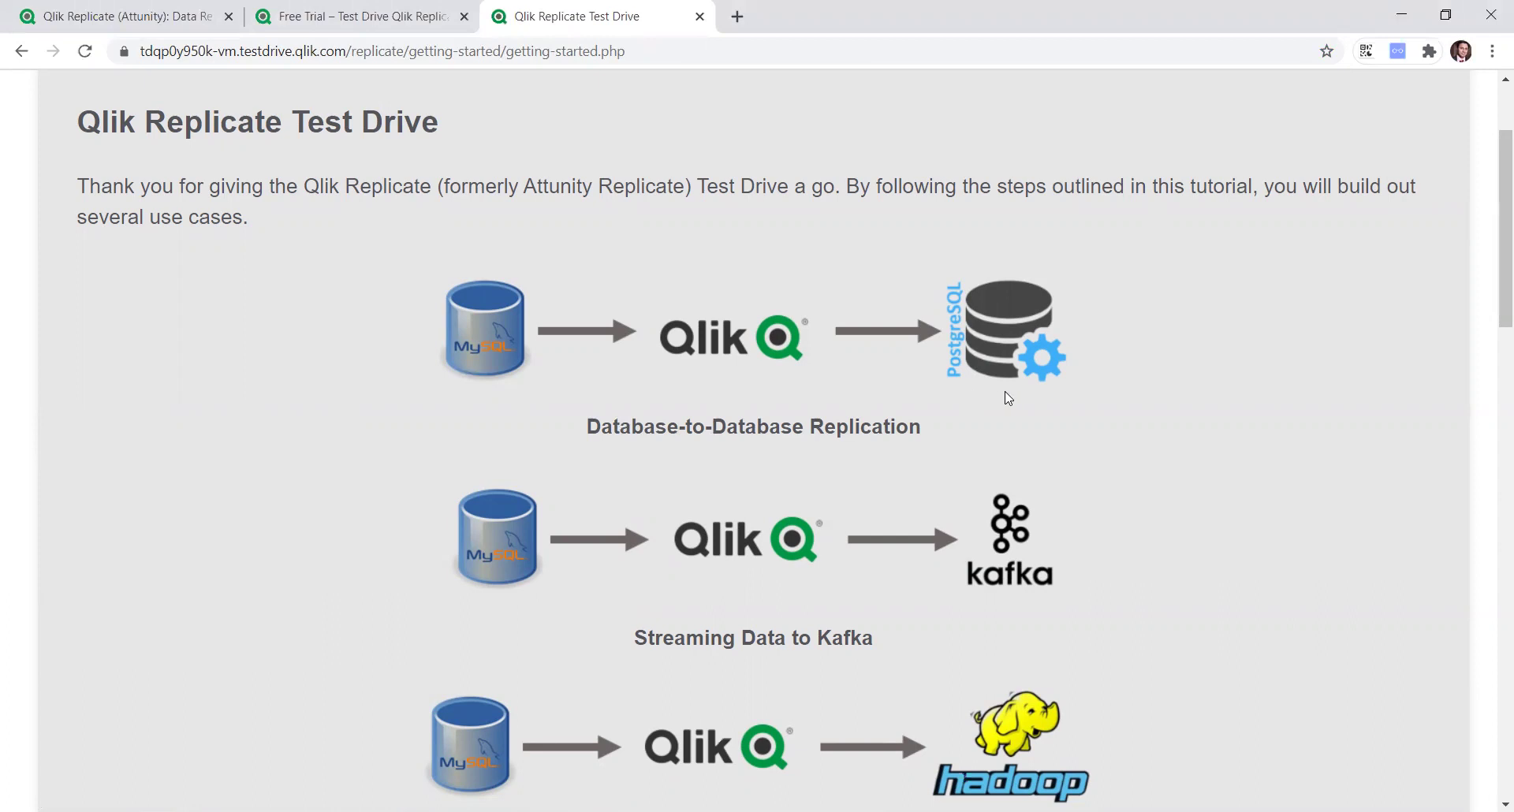
{"action": "scroll", "coordinate": [1007, 397], "scroll_direction": "down", "scroll_amount": 2}
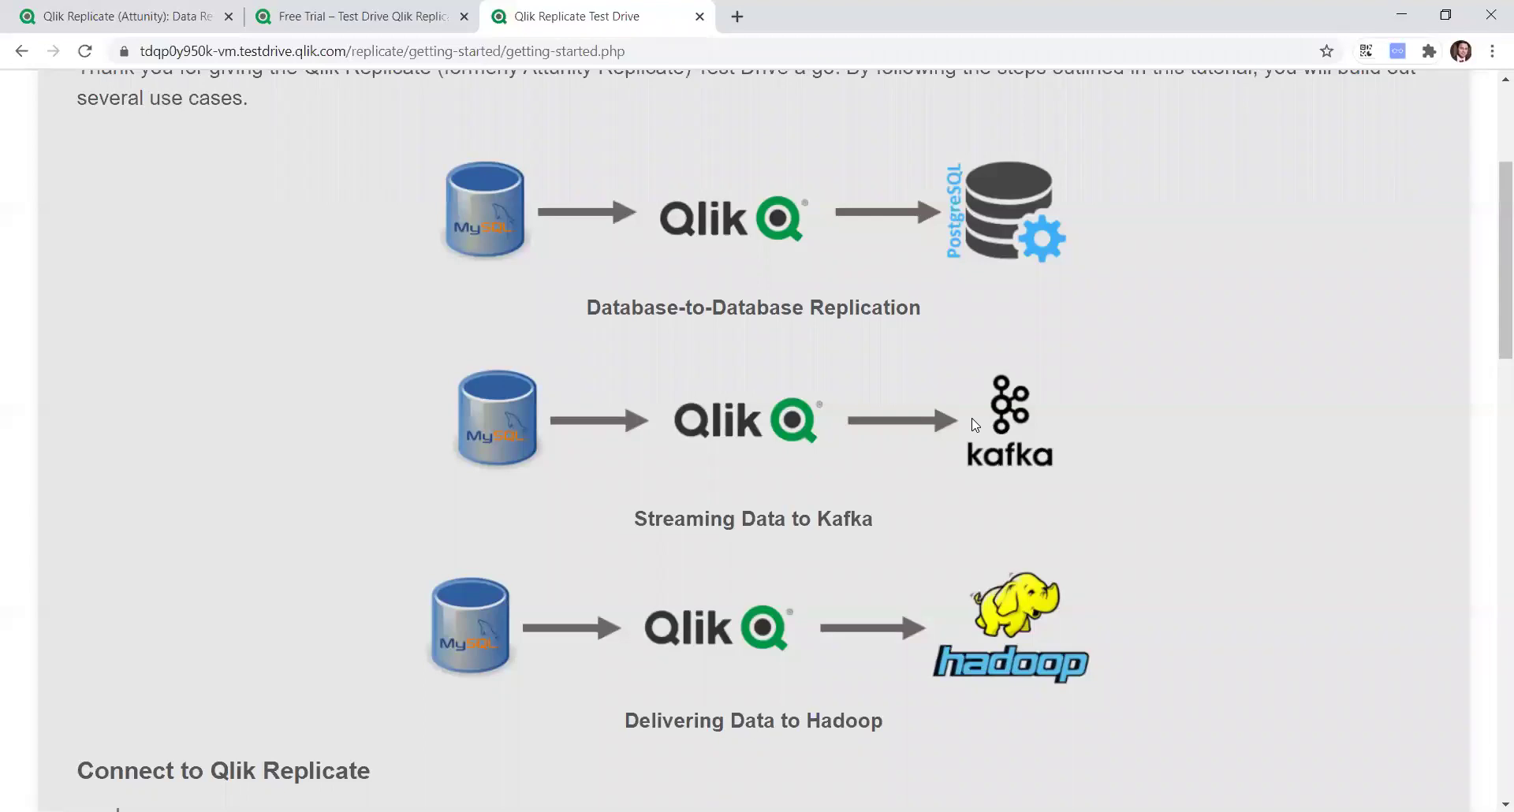
{"action": "scroll", "coordinate": [973, 419], "scroll_direction": "down", "scroll_amount": 1}
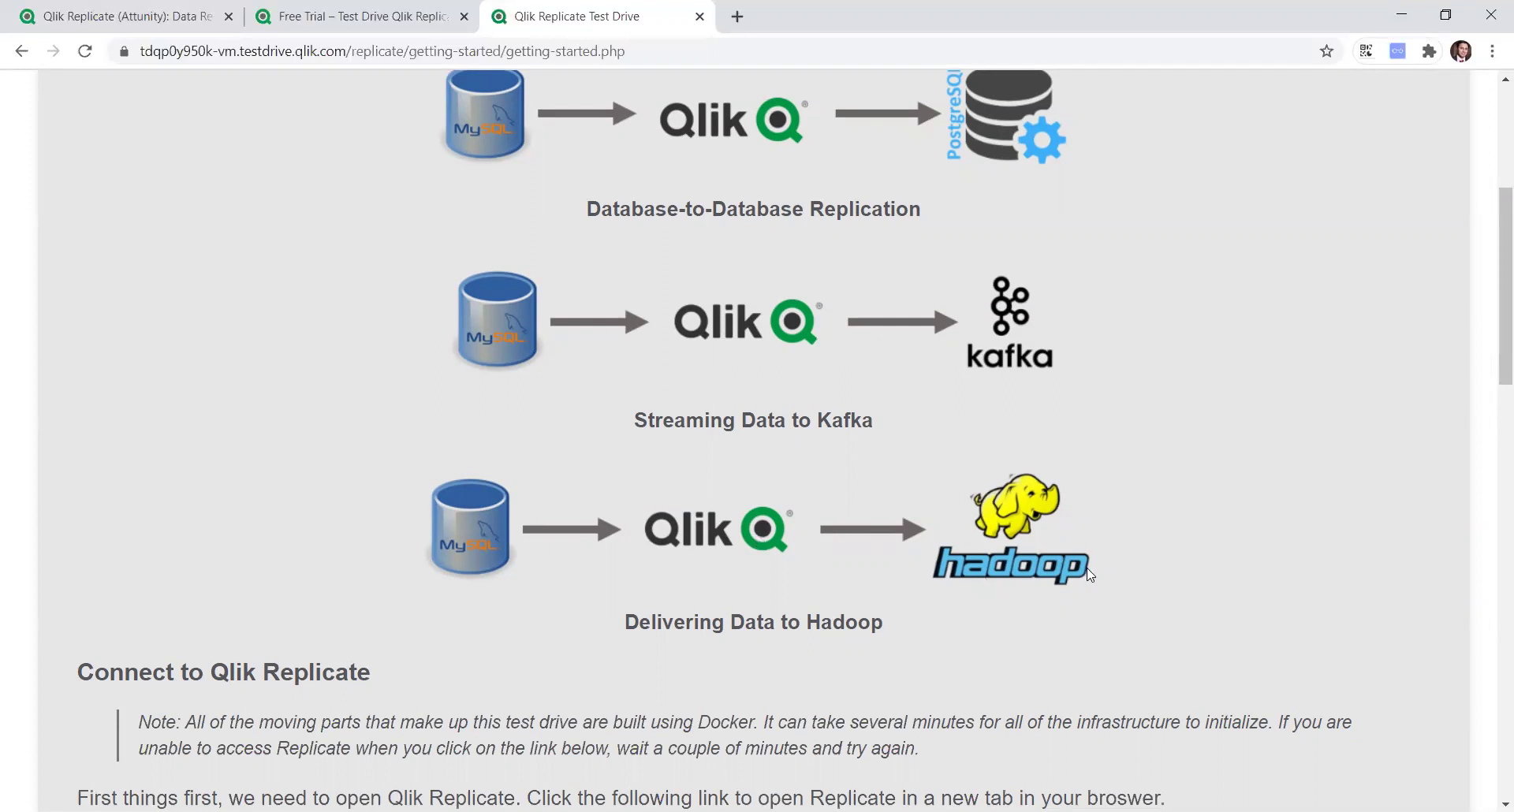
{"action": "scroll", "coordinate": [1089, 575], "scroll_direction": "down", "scroll_amount": 2}
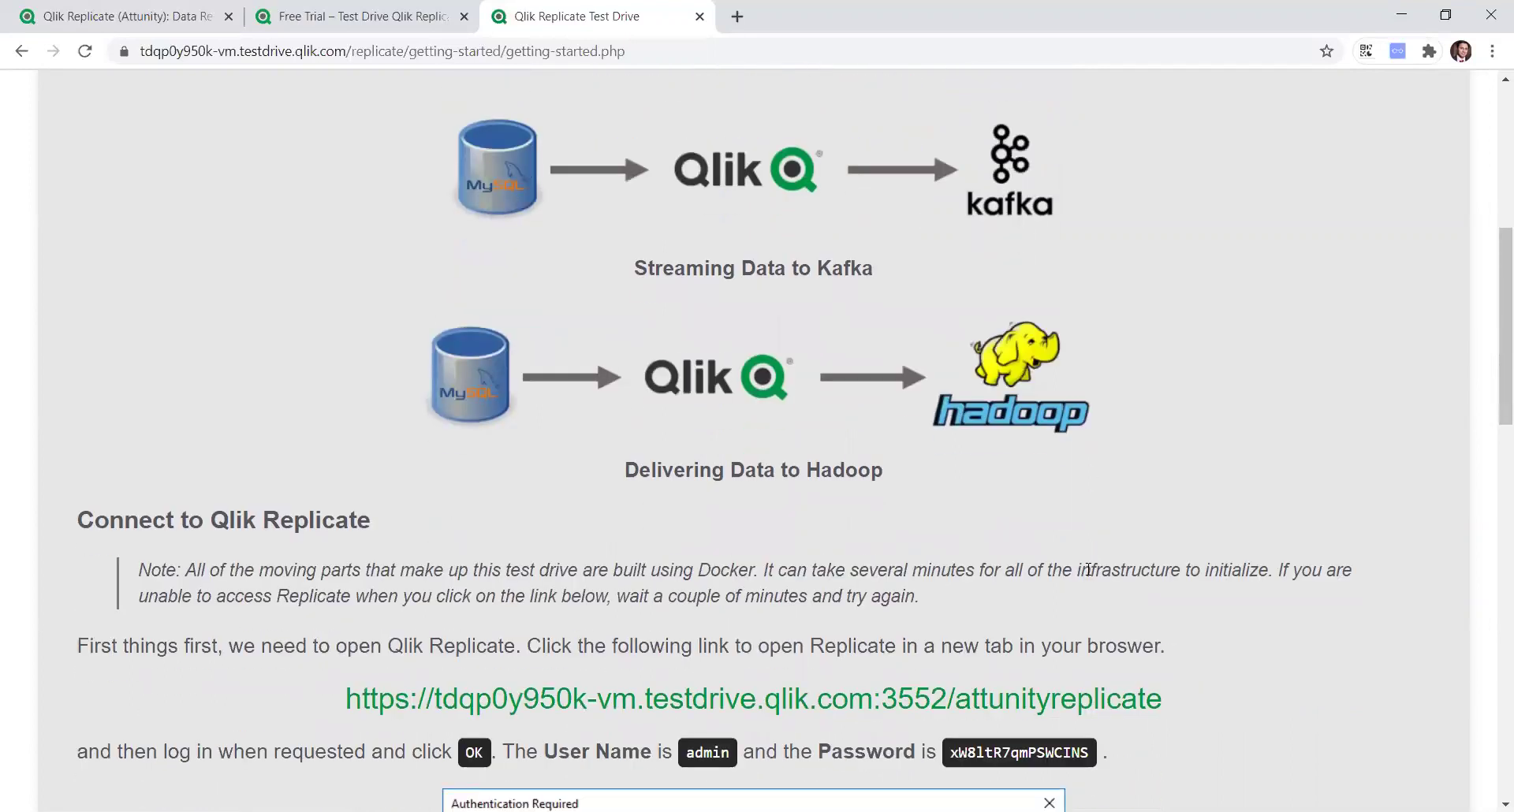
{"action": "scroll", "coordinate": [1089, 570], "scroll_direction": "down", "scroll_amount": 4}
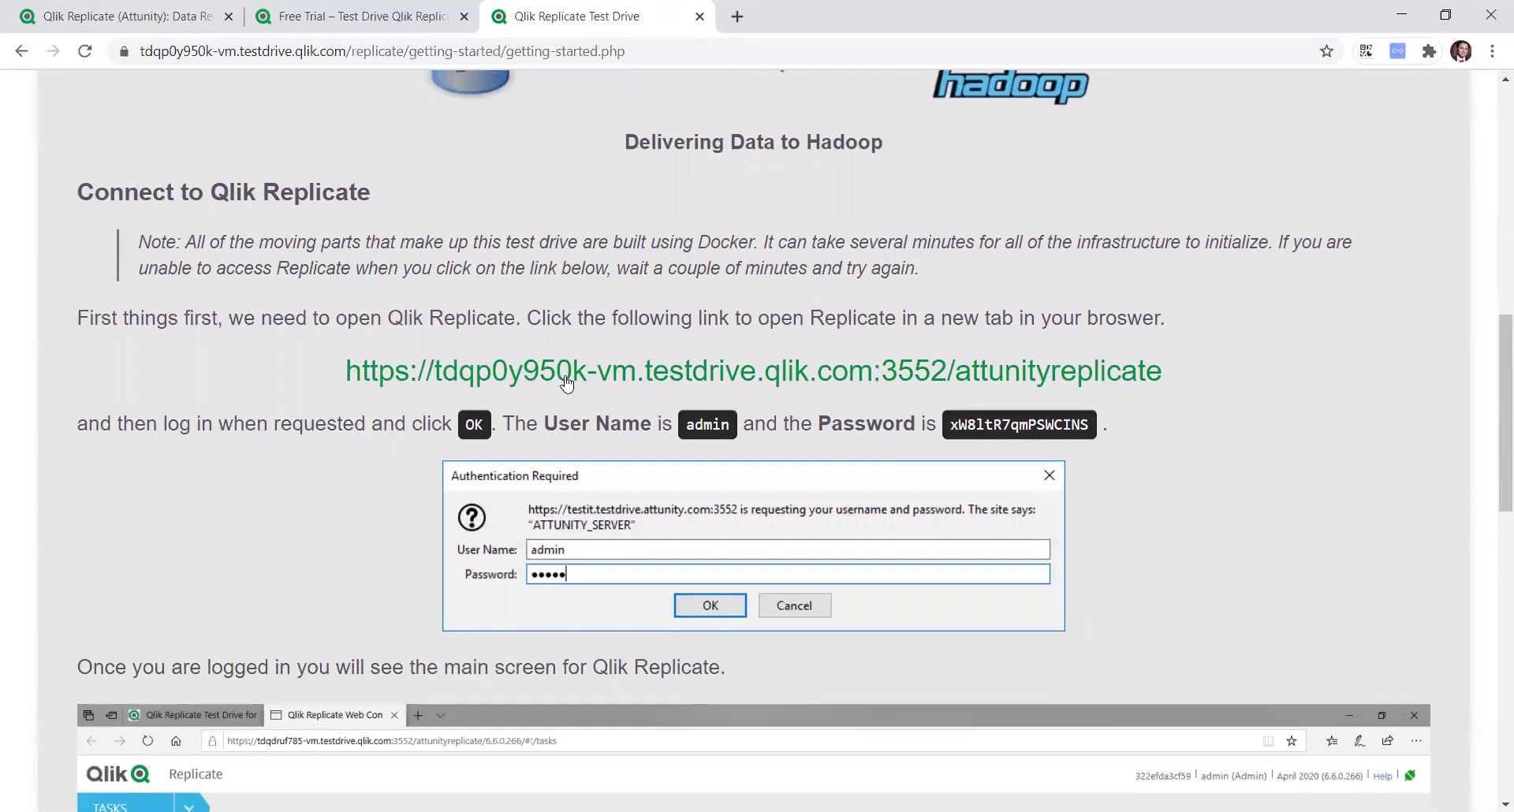
{"action": "left_click", "coordinate": [838, 388]}
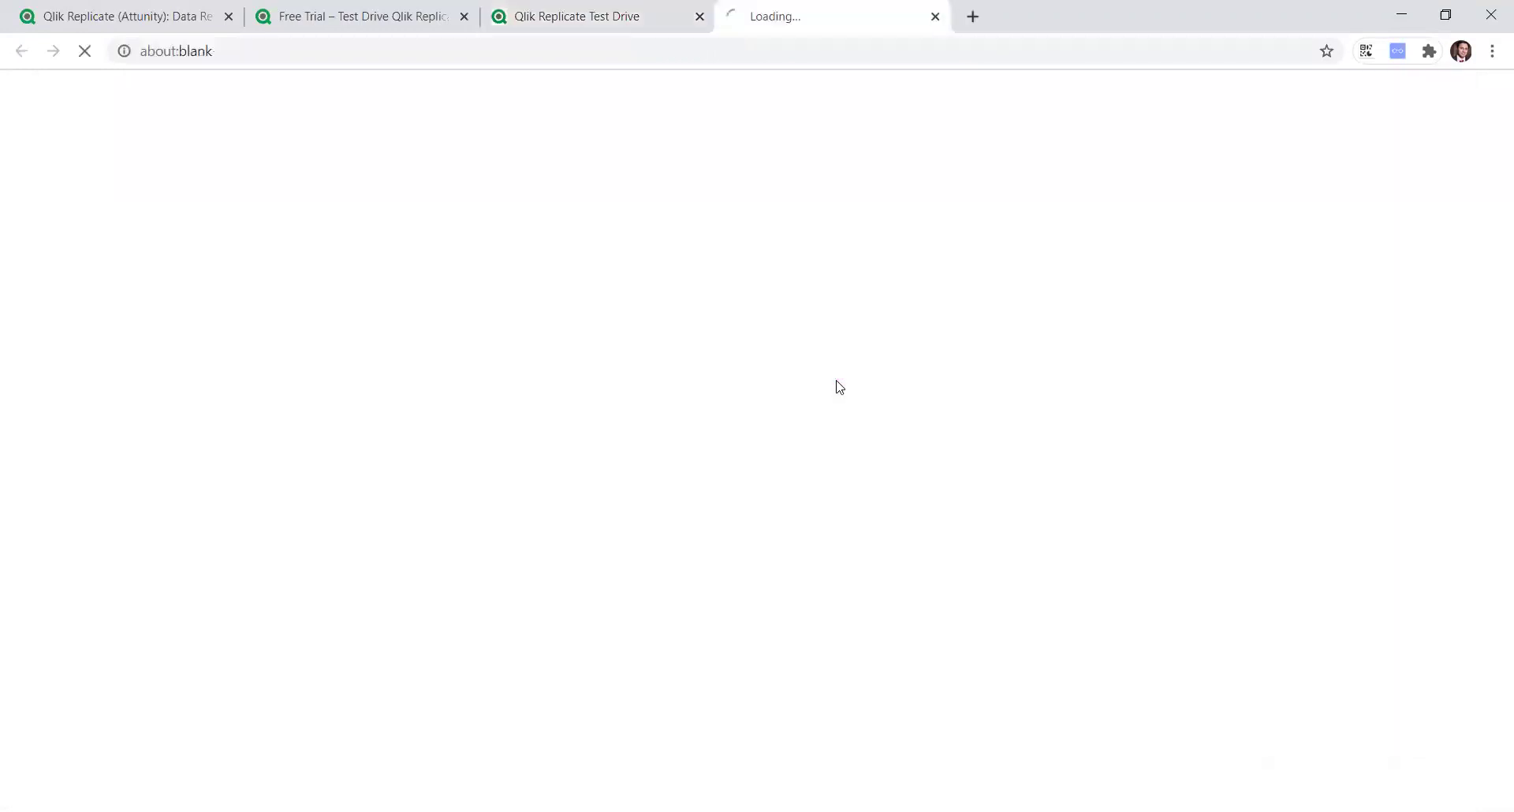
Sign in to the Qlik Replicate console as admin, pasting the password given on the test drive page.
{"action": "left_click", "coordinate": [636, 24]}
{"action": "double_click", "coordinate": [1025, 424]}
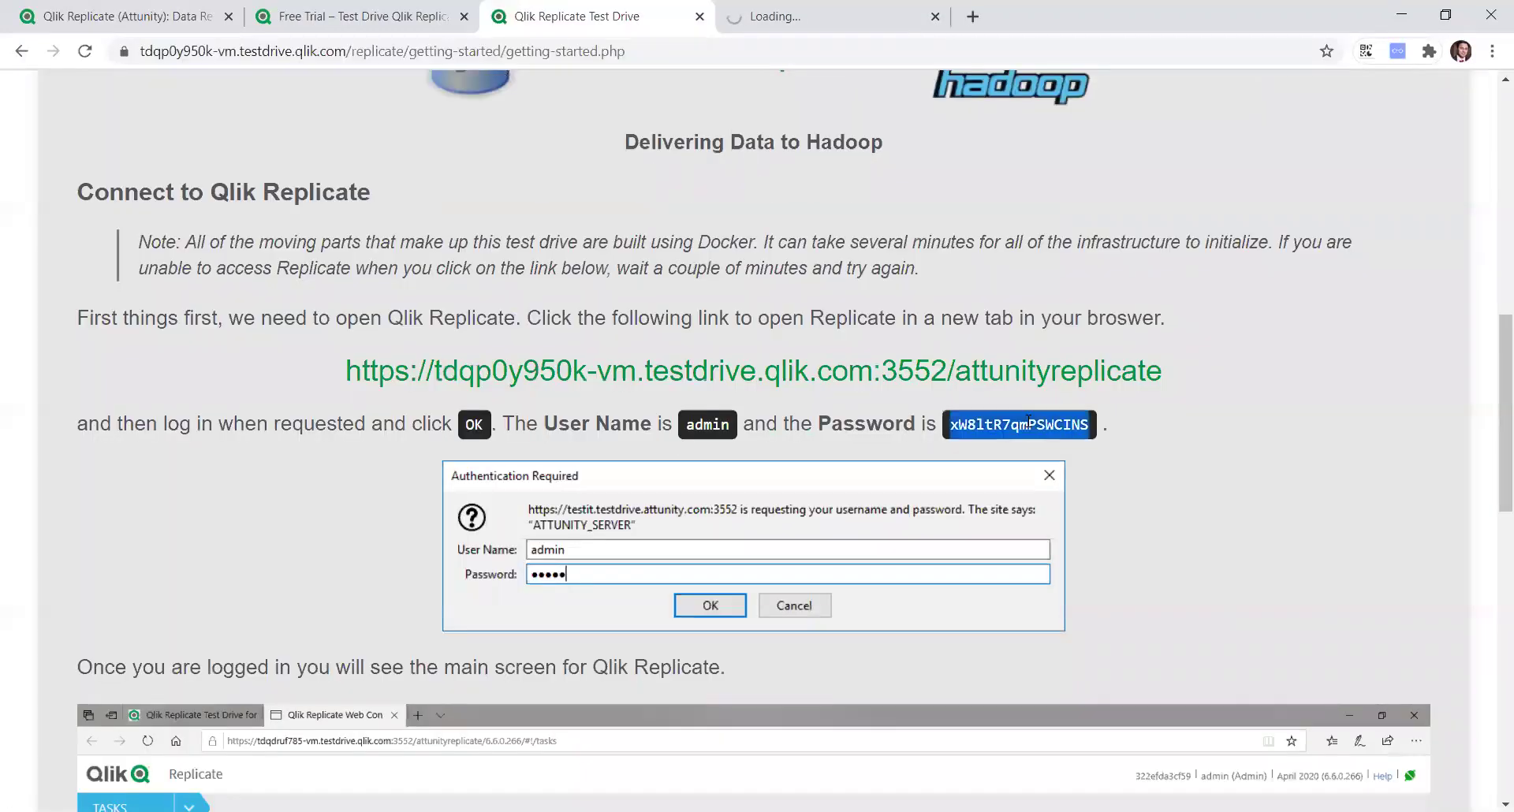
{"action": "left_click", "coordinate": [869, 16]}
{"action": "type", "text": "admin"}
{"action": "key", "text": "Tab"}
{"action": "key", "text": "ctrl+v"}
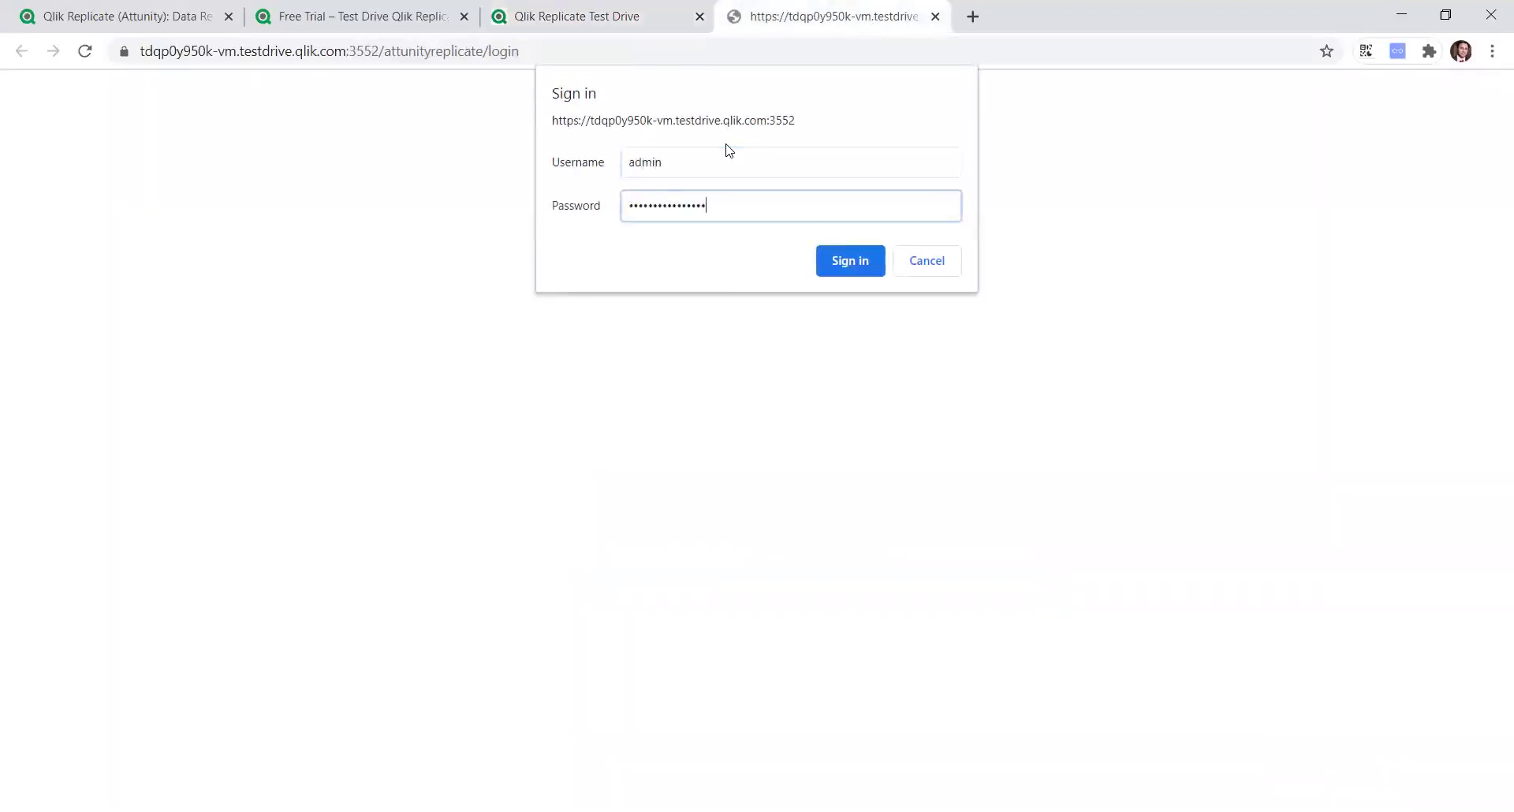
{"action": "left_click", "coordinate": [840, 265]}
Review the rest of the getting-started page, covering the Replicate main screen, endpoints and tasks, and tutorial navigation.
{"action": "left_click", "coordinate": [563, 6]}
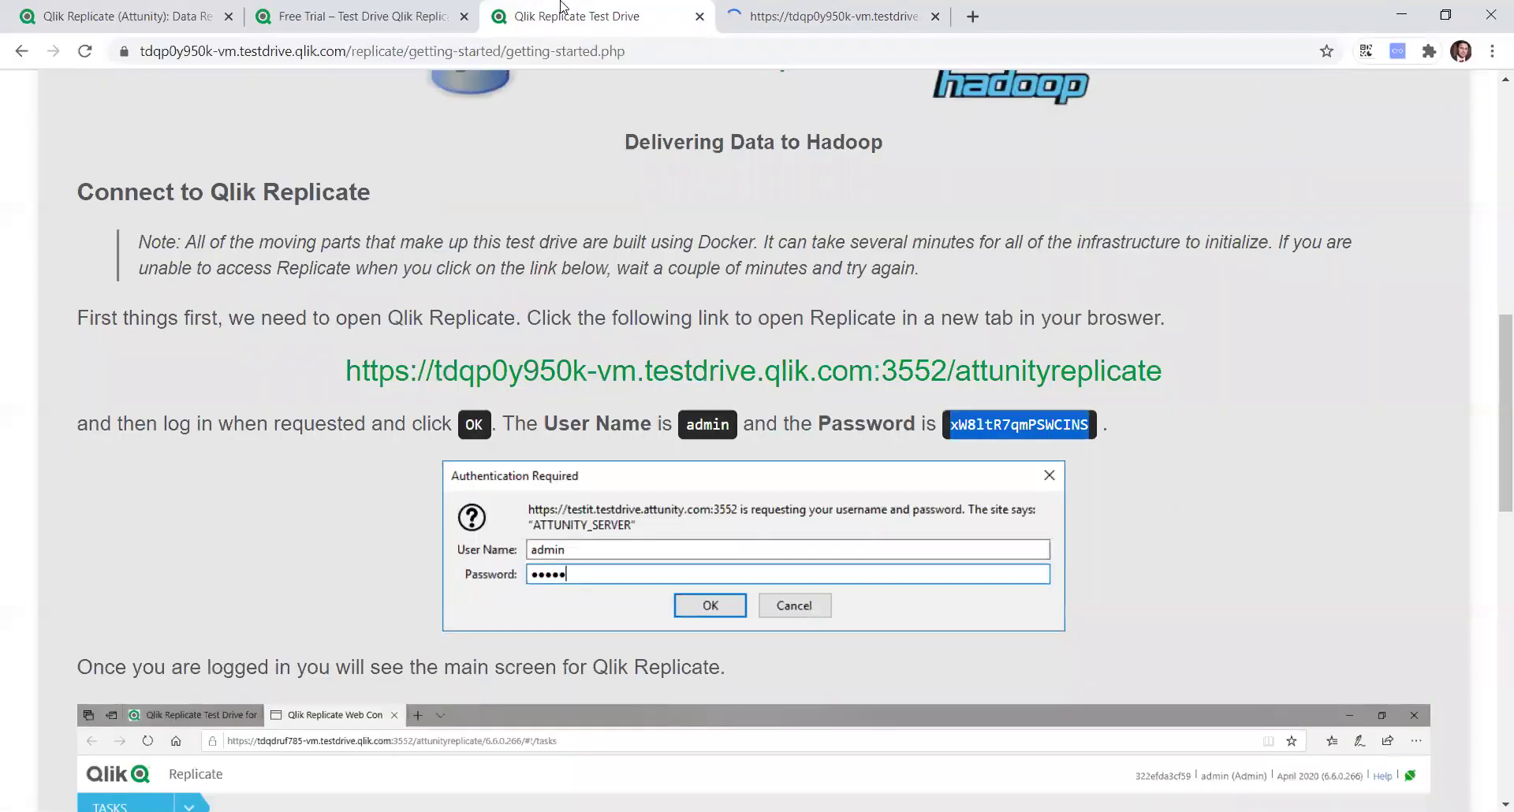
{"action": "left_click", "coordinate": [766, 13]}
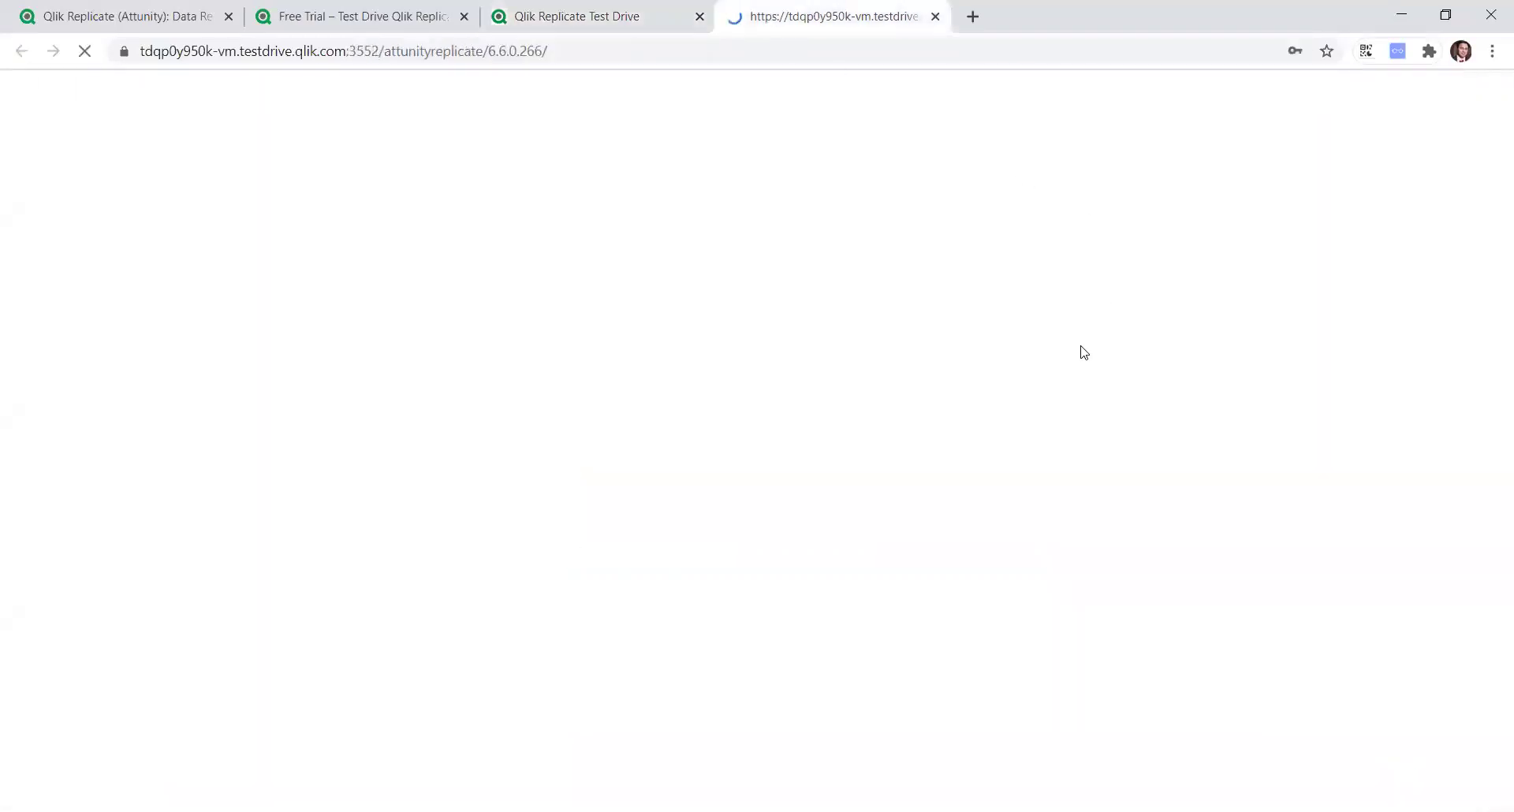
{"action": "left_click", "coordinate": [557, 26]}
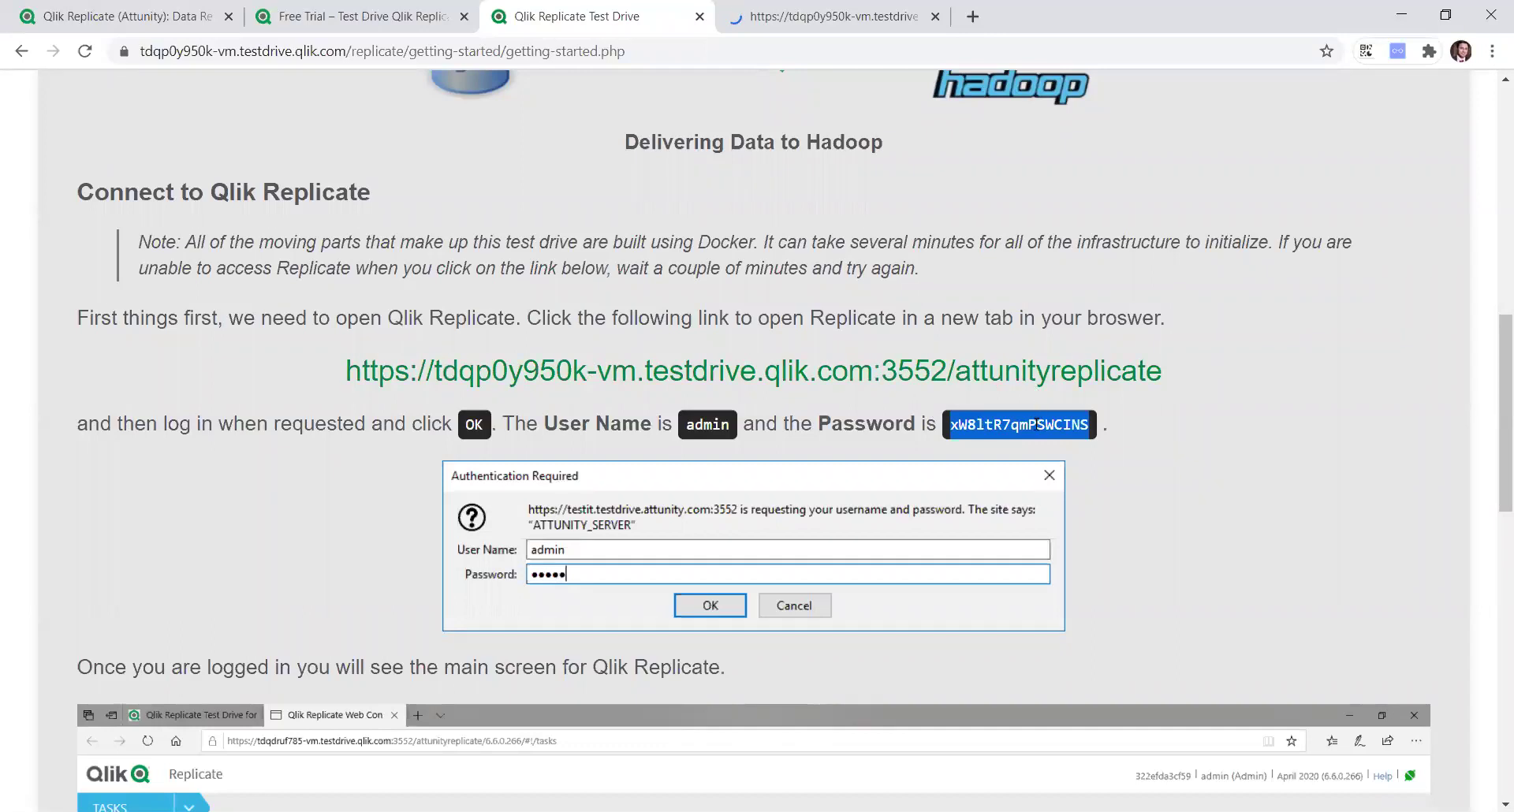
{"action": "scroll", "coordinate": [1220, 587], "scroll_direction": "down", "scroll_amount": 2}
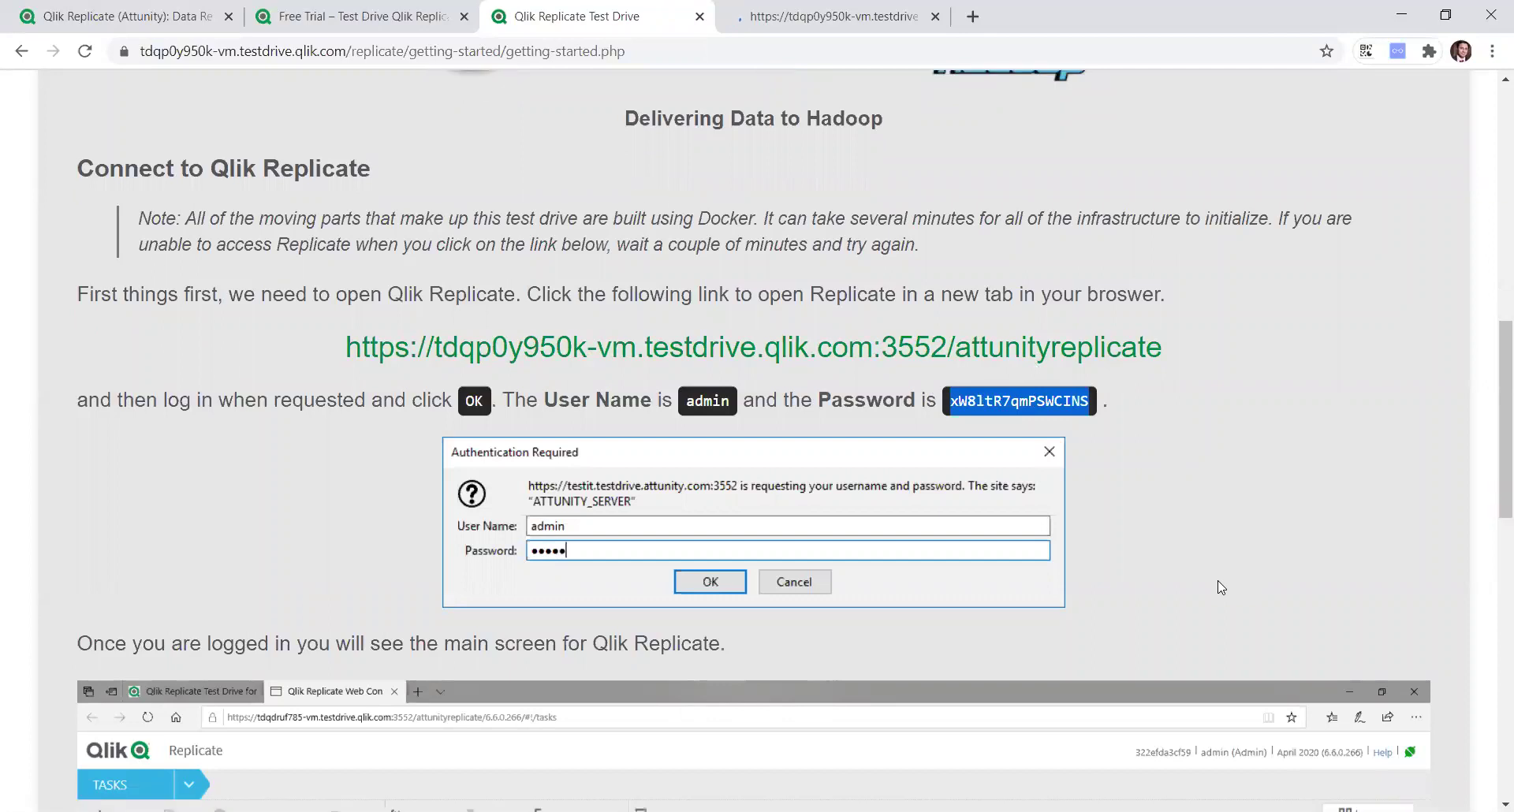
{"action": "scroll", "coordinate": [1220, 587], "scroll_direction": "down", "scroll_amount": 5}
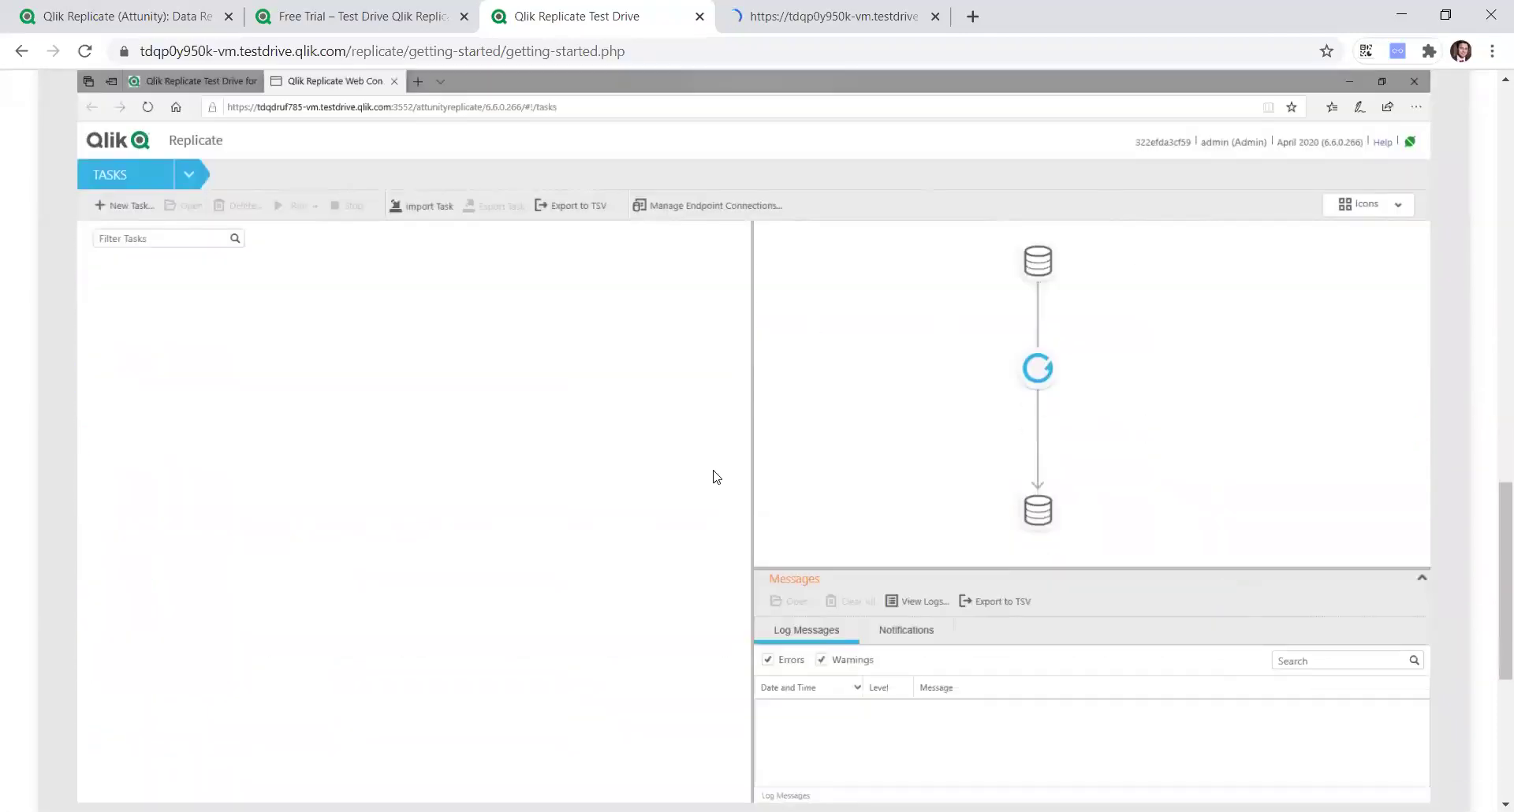
{"action": "scroll", "coordinate": [944, 523], "scroll_direction": "down", "scroll_amount": 5}
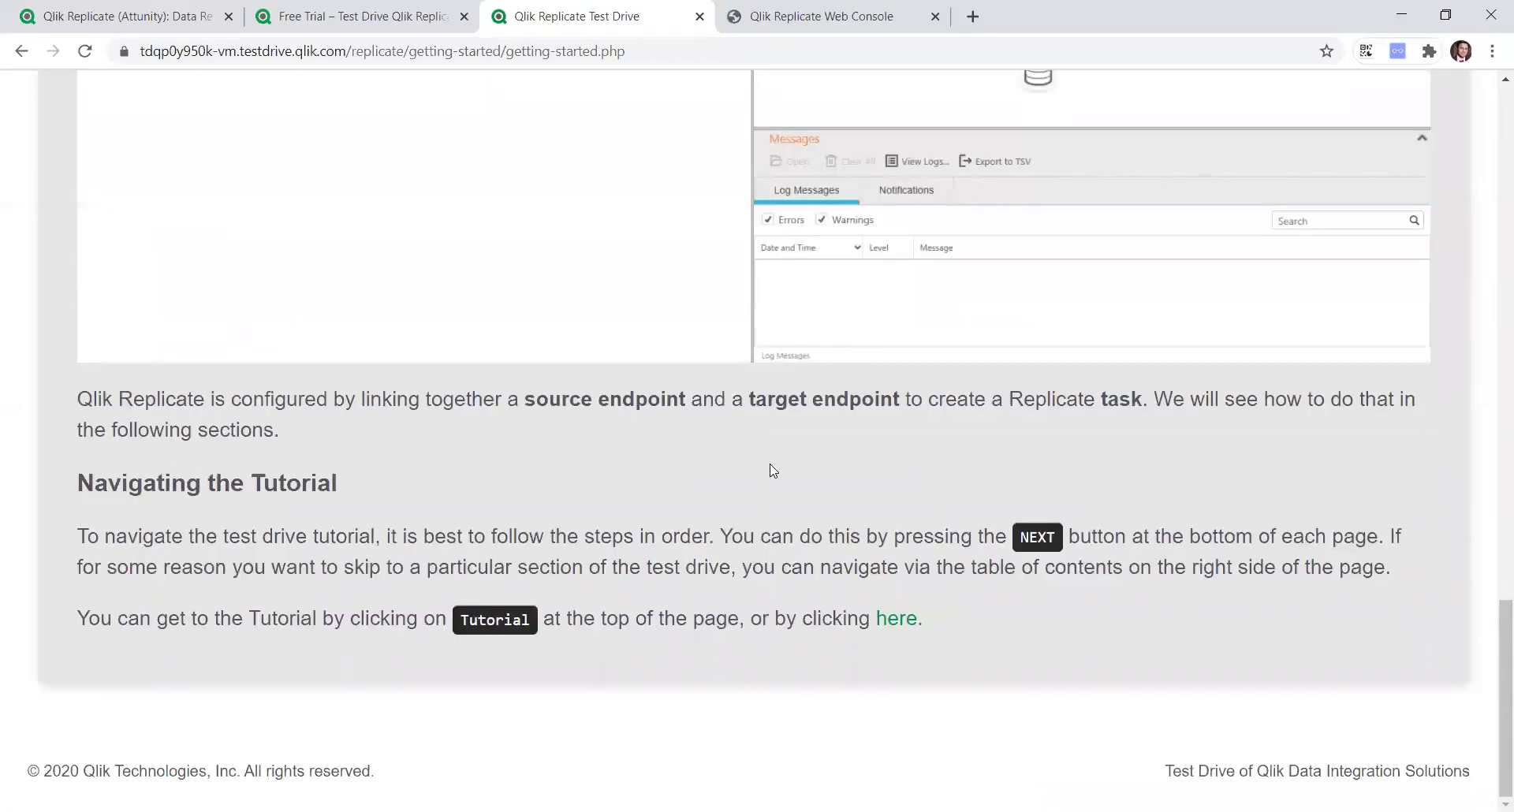
{"action": "scroll", "coordinate": [770, 502], "scroll_direction": "up", "scroll_amount": 3}
{"action": "scroll", "coordinate": [770, 502], "scroll_direction": "up", "scroll_amount": 15}
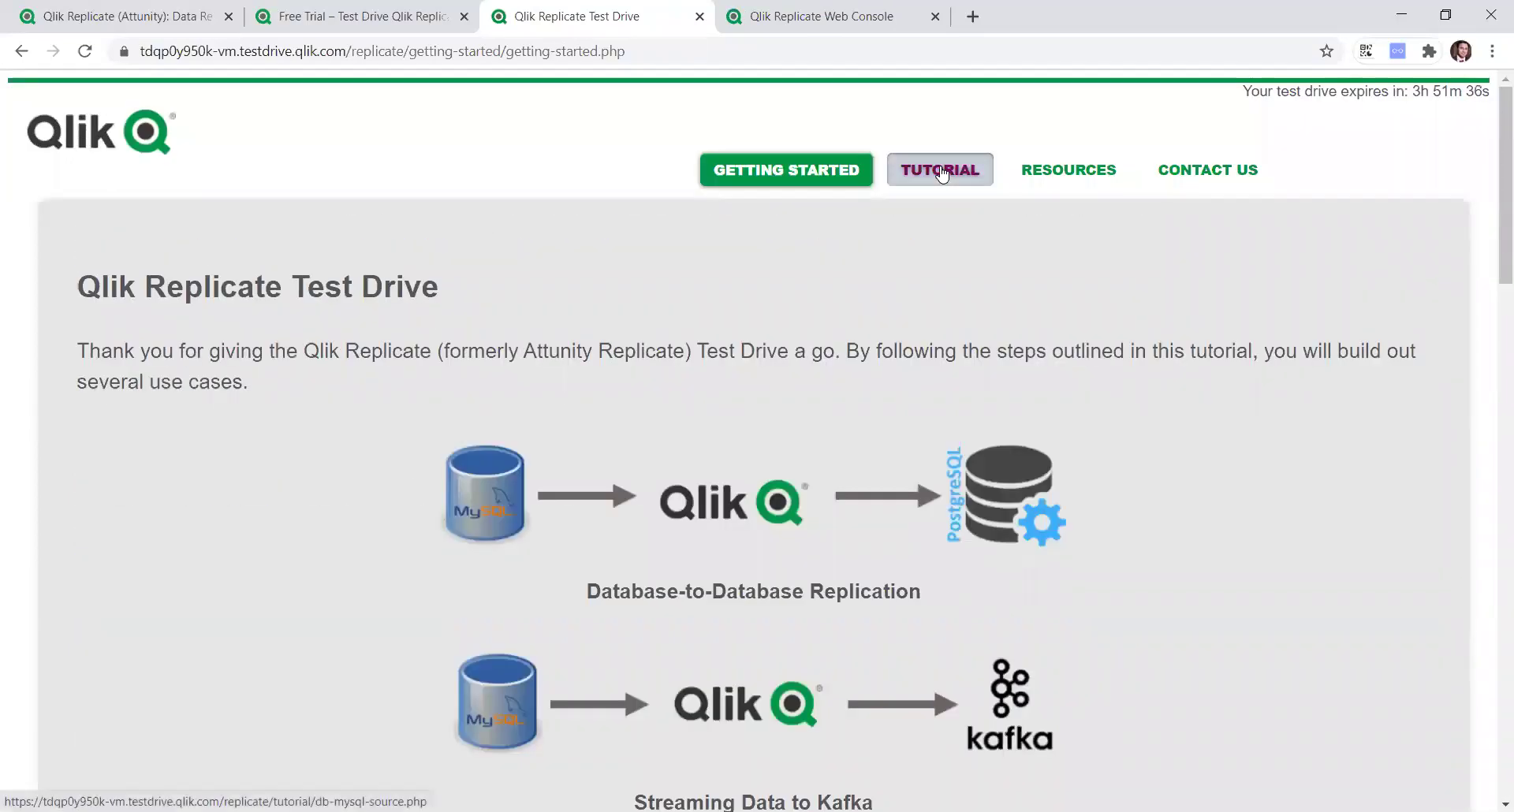
Open the test drive tutorial and review the connection settings in Step 1 - MySQL Source Configuration.
{"action": "left_click", "coordinate": [941, 173]}
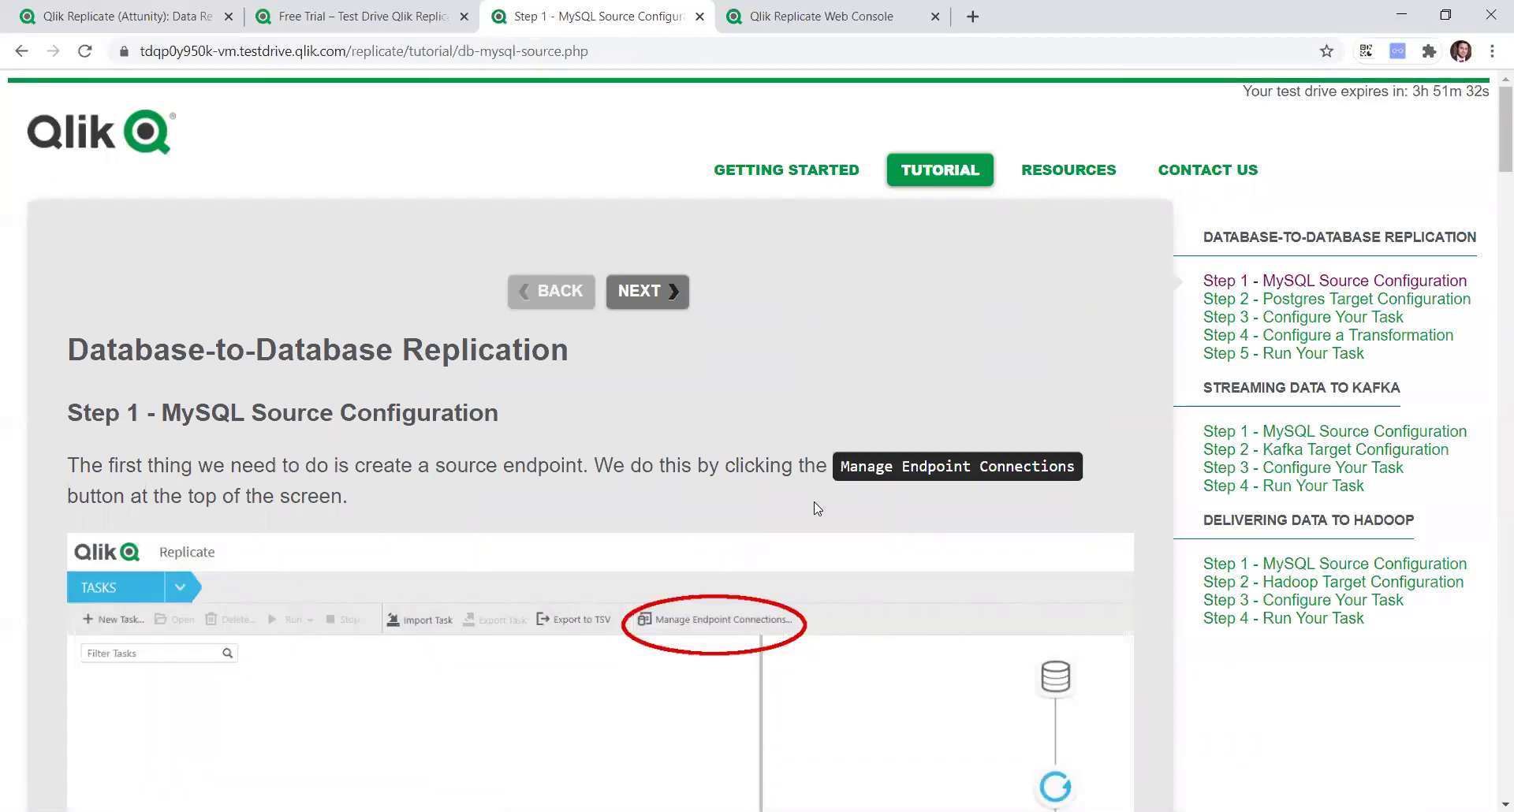
{"action": "scroll", "coordinate": [817, 509], "scroll_direction": "down", "scroll_amount": 20}
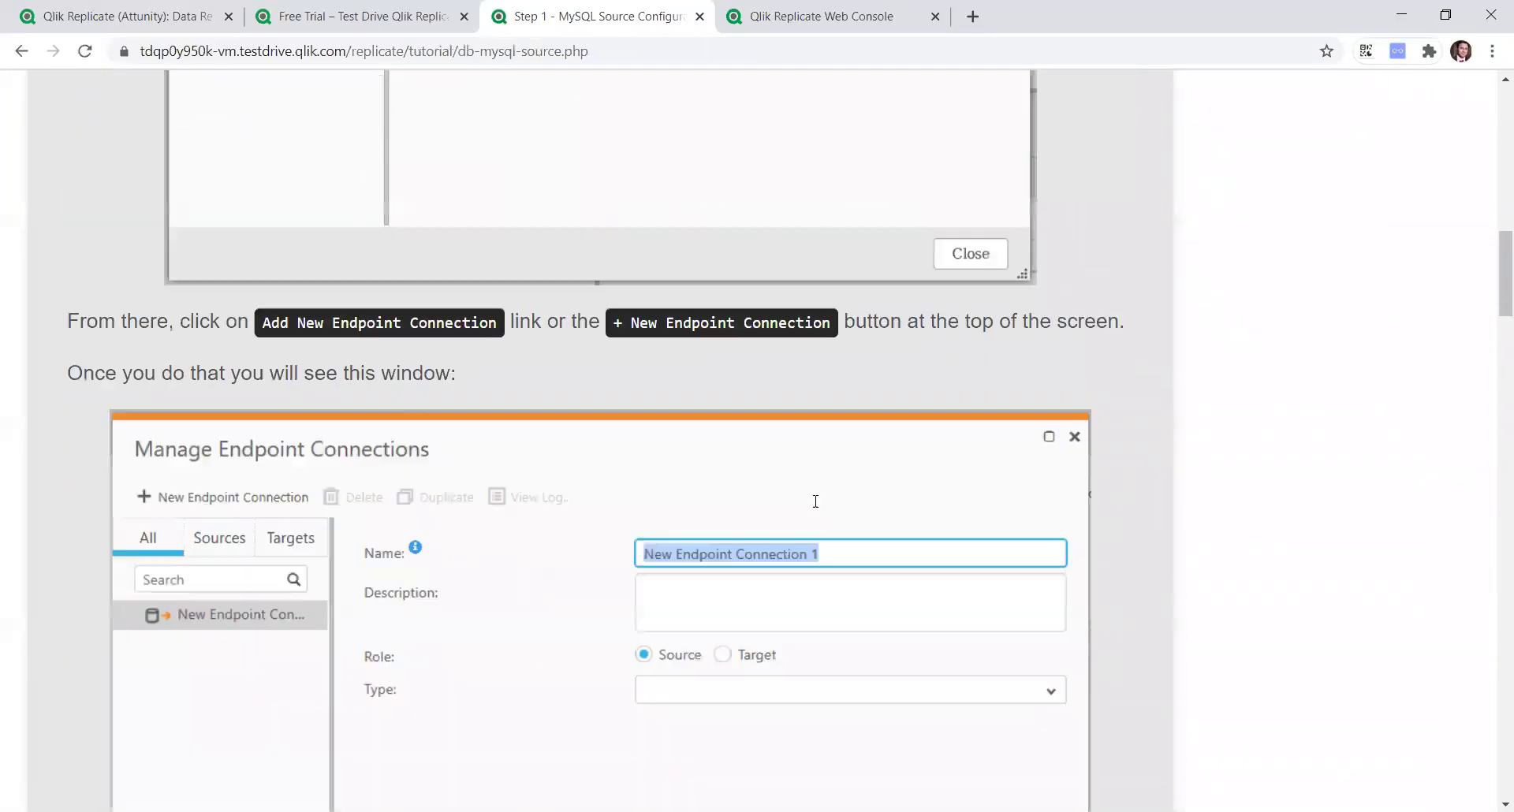
{"action": "scroll", "coordinate": [817, 509], "scroll_direction": "down", "scroll_amount": 20}
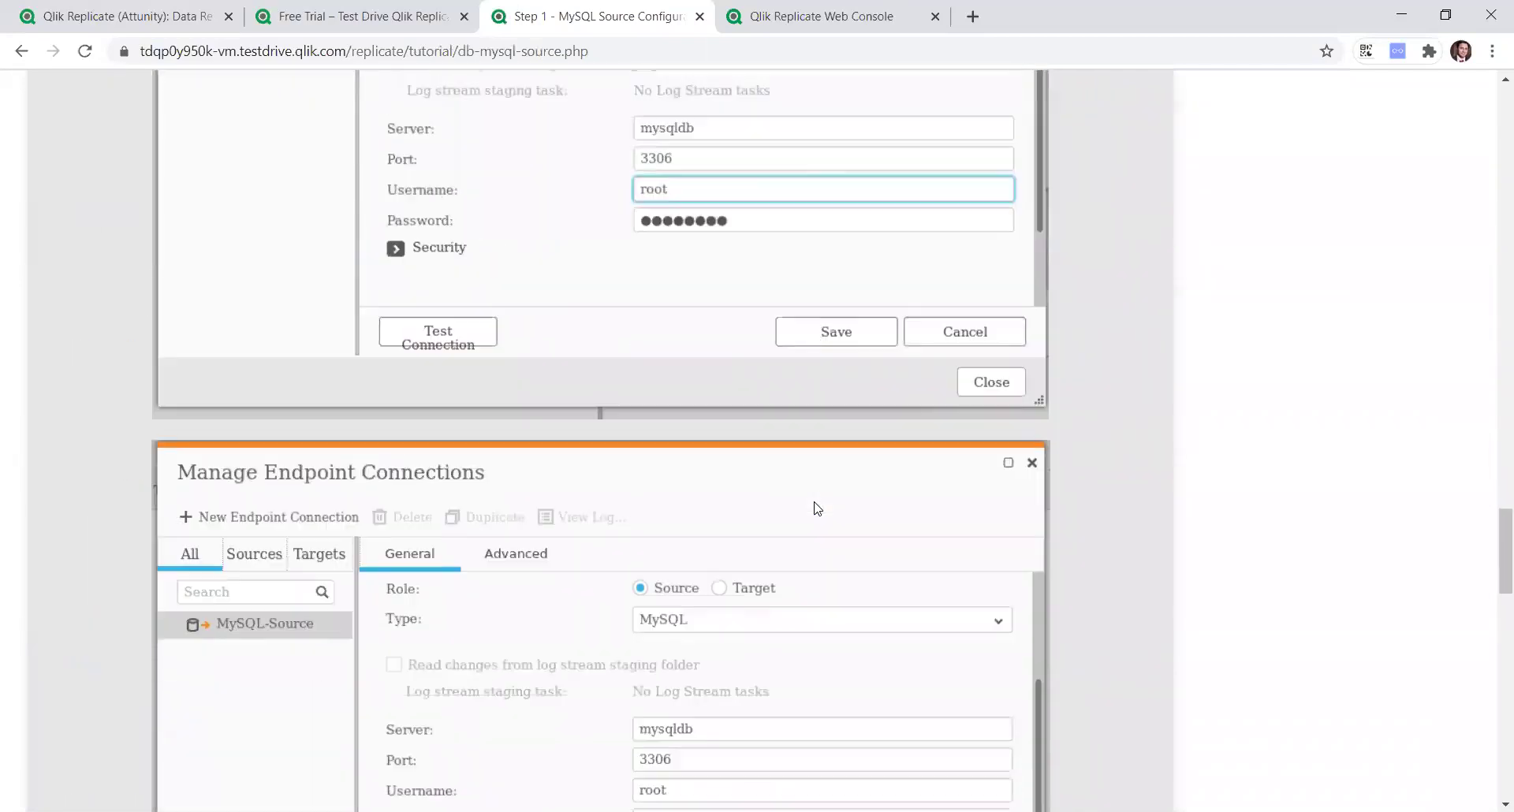
{"action": "scroll", "coordinate": [817, 509], "scroll_direction": "down", "scroll_amount": 8}
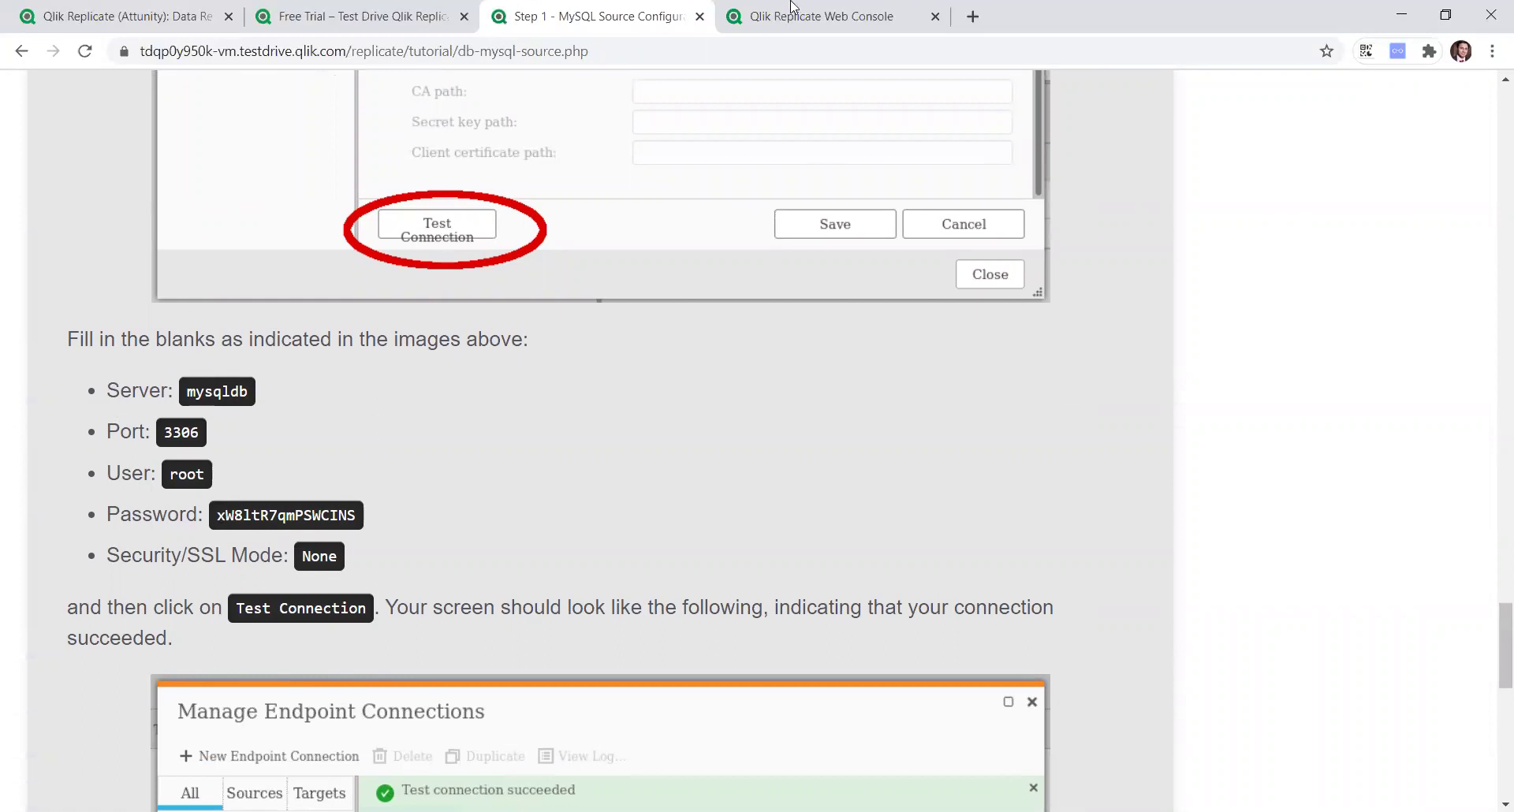
In the Qlik Replicate console, add a new source endpoint connection named MySQL Source.
{"action": "left_click", "coordinate": [838, 11]}
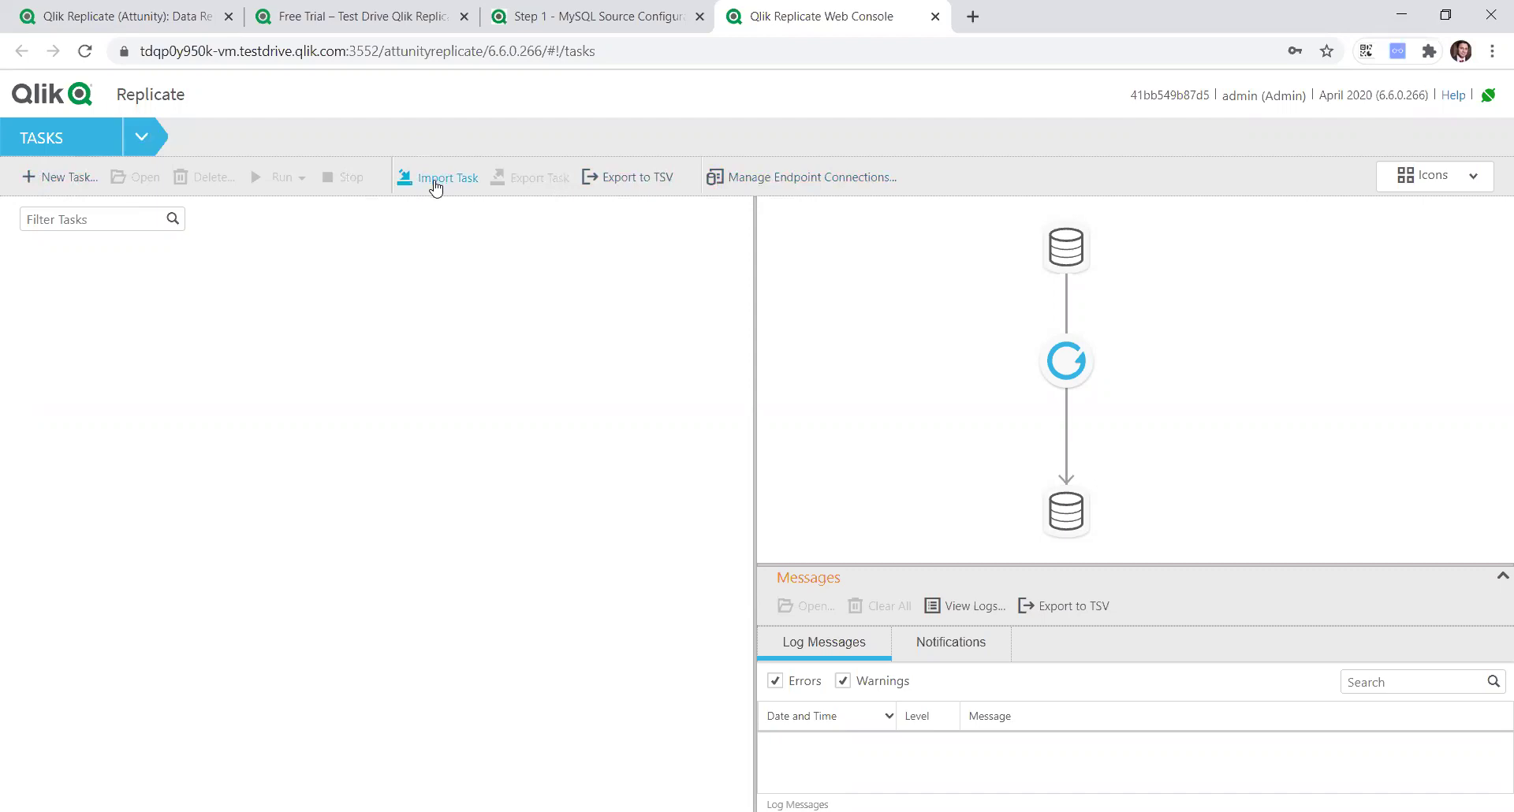
{"action": "left_click", "coordinate": [780, 185]}
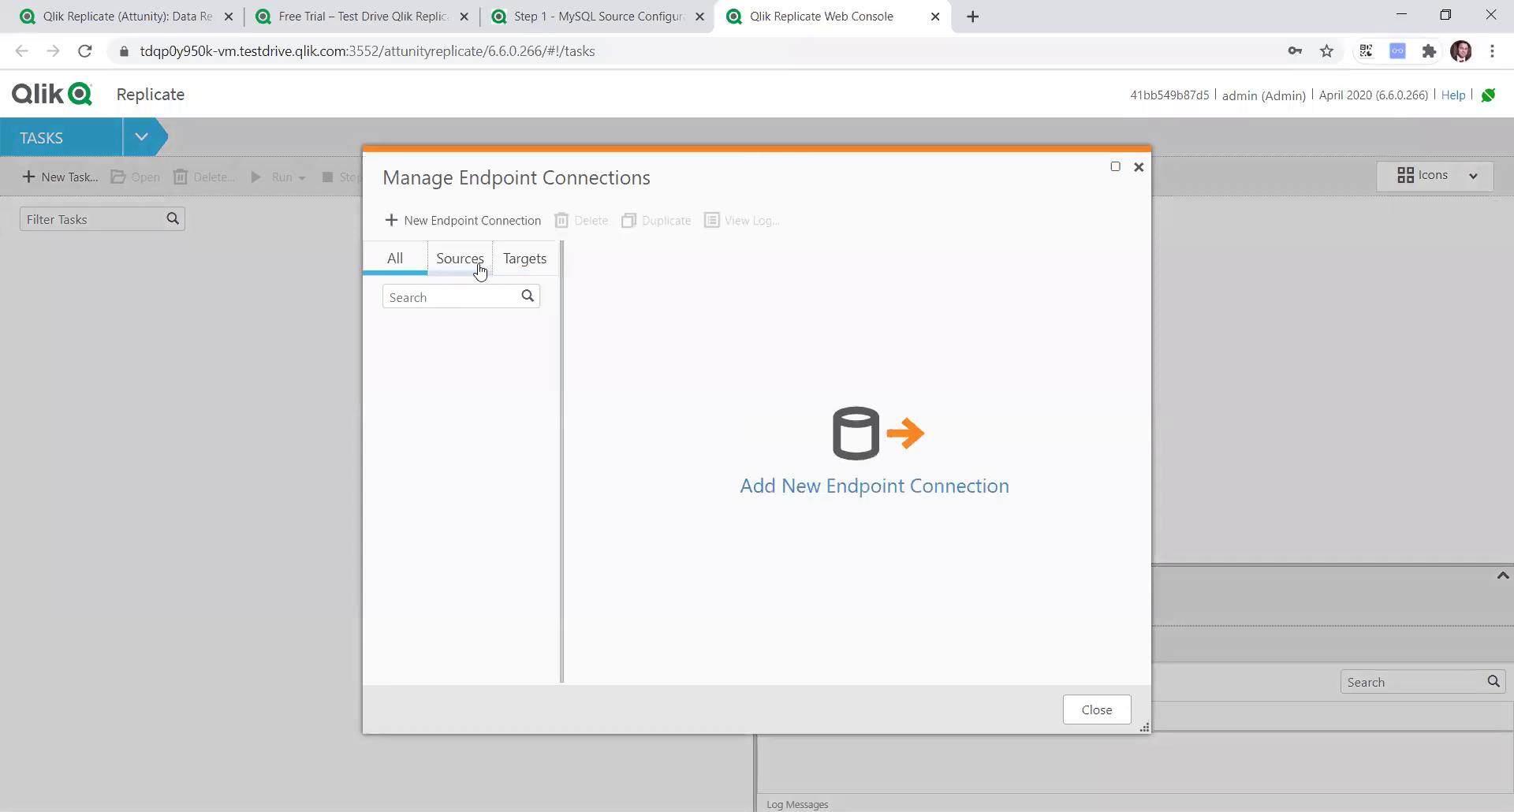
{"action": "left_click", "coordinate": [463, 261]}
{"action": "left_click", "coordinate": [424, 219]}
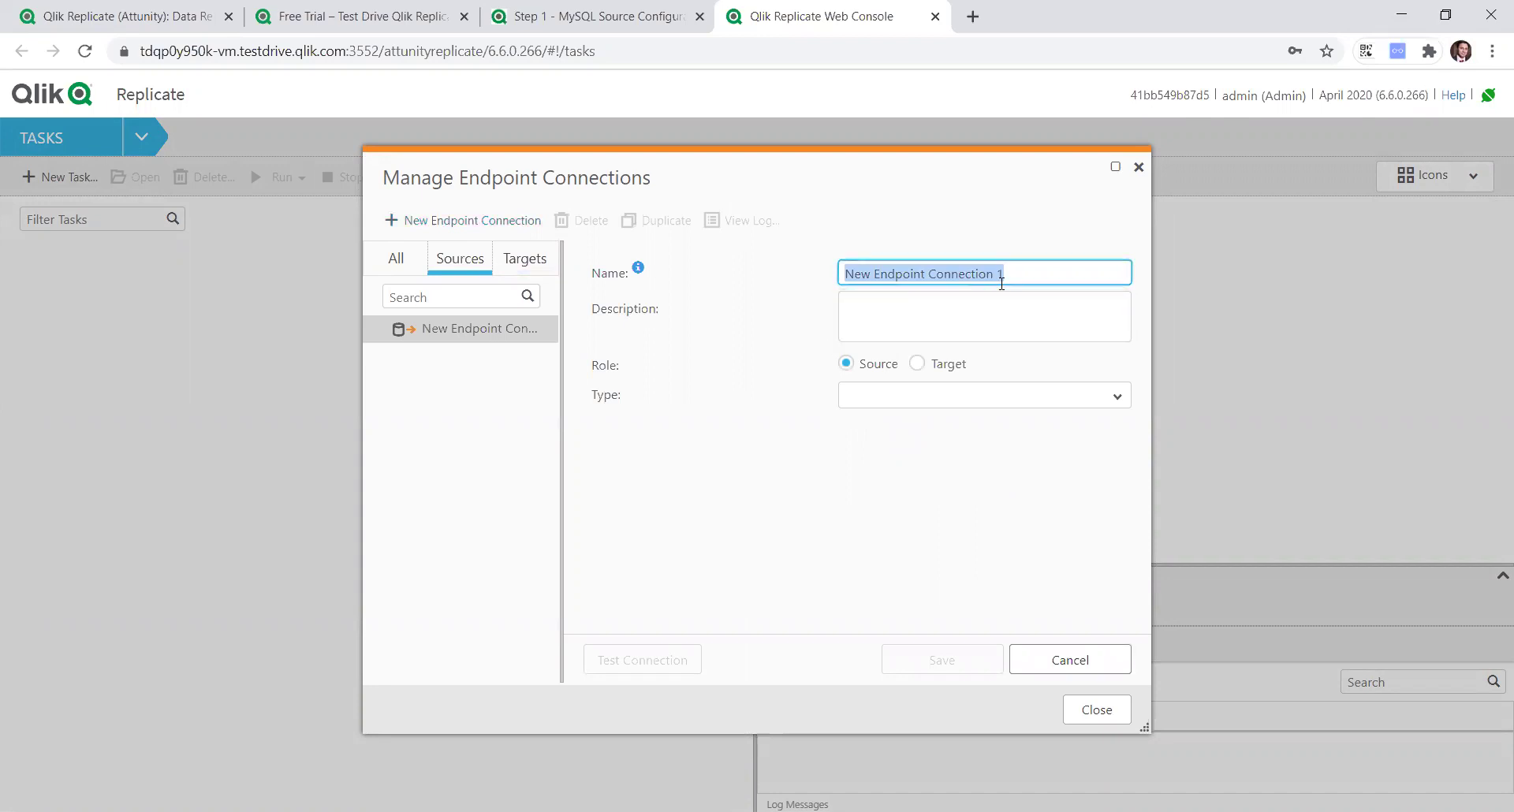
{"action": "type", "text": "My"}
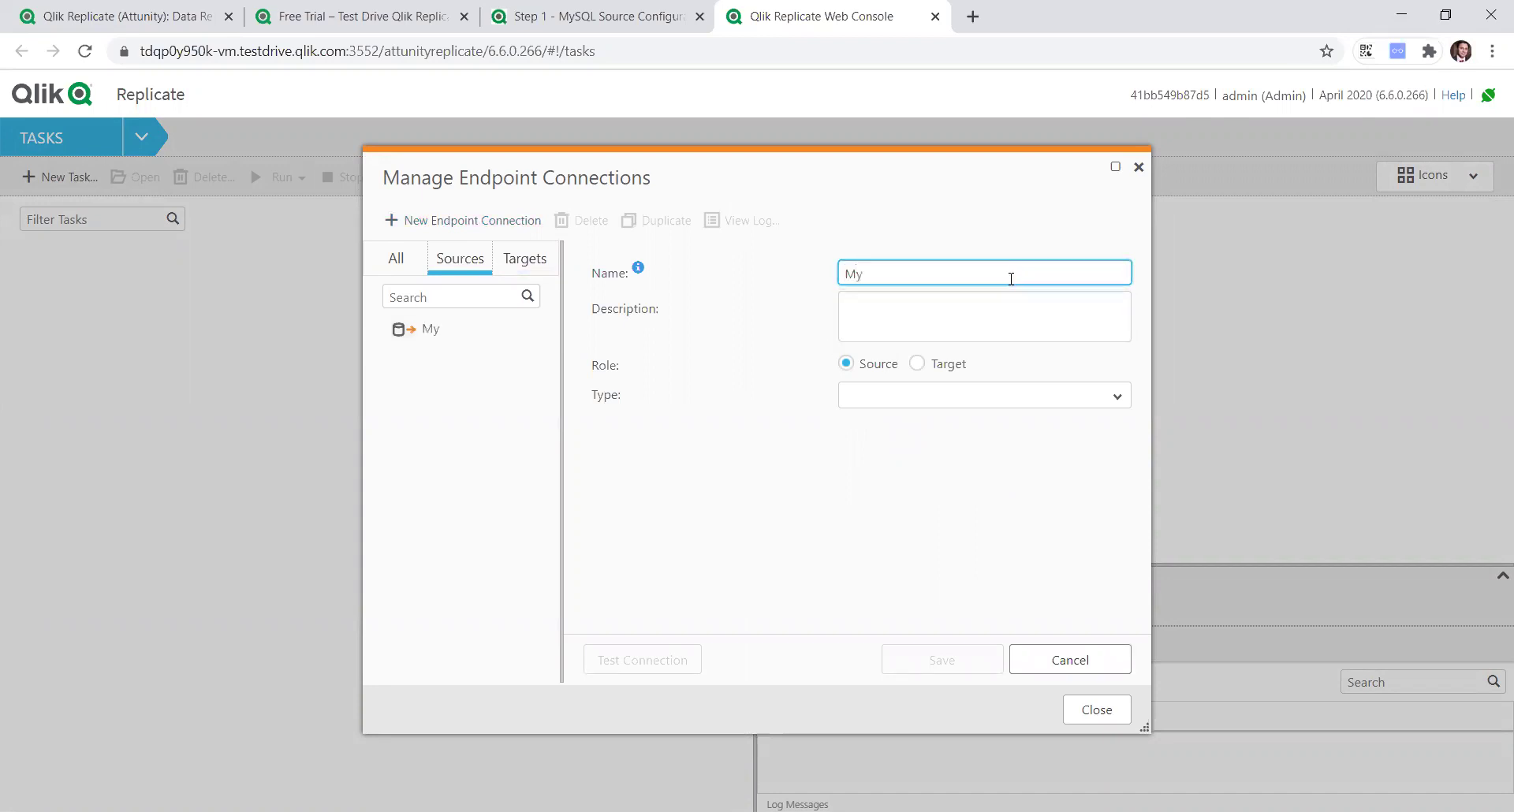
{"action": "type", "text": "SQL Source"}
{"action": "left_click", "coordinate": [992, 323]}
Set the new source endpoint's type to MySQL.
{"action": "left_click", "coordinate": [896, 386]}
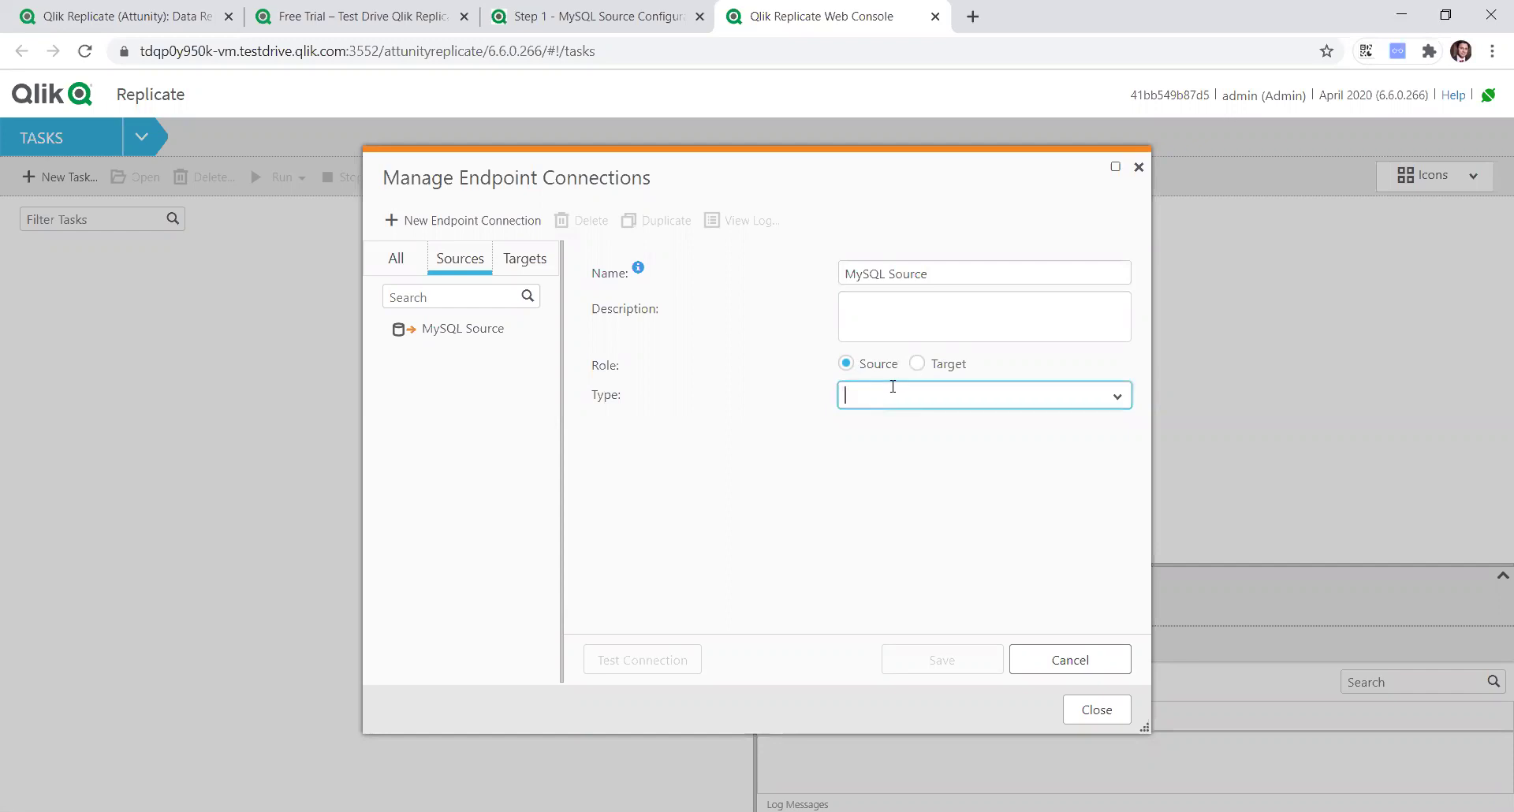
{"action": "type", "text": "mys"}
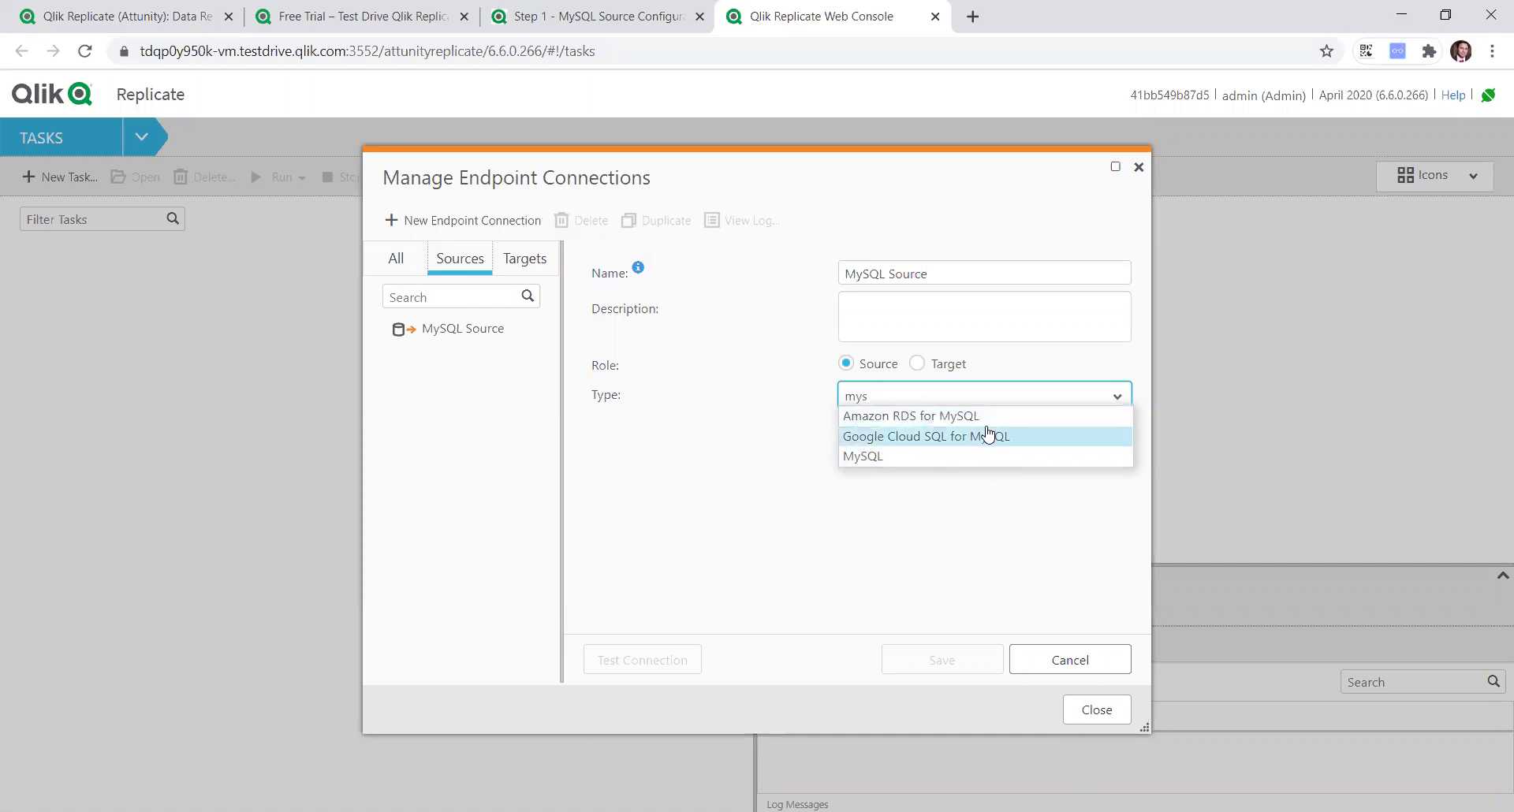
{"action": "left_click", "coordinate": [937, 457]}
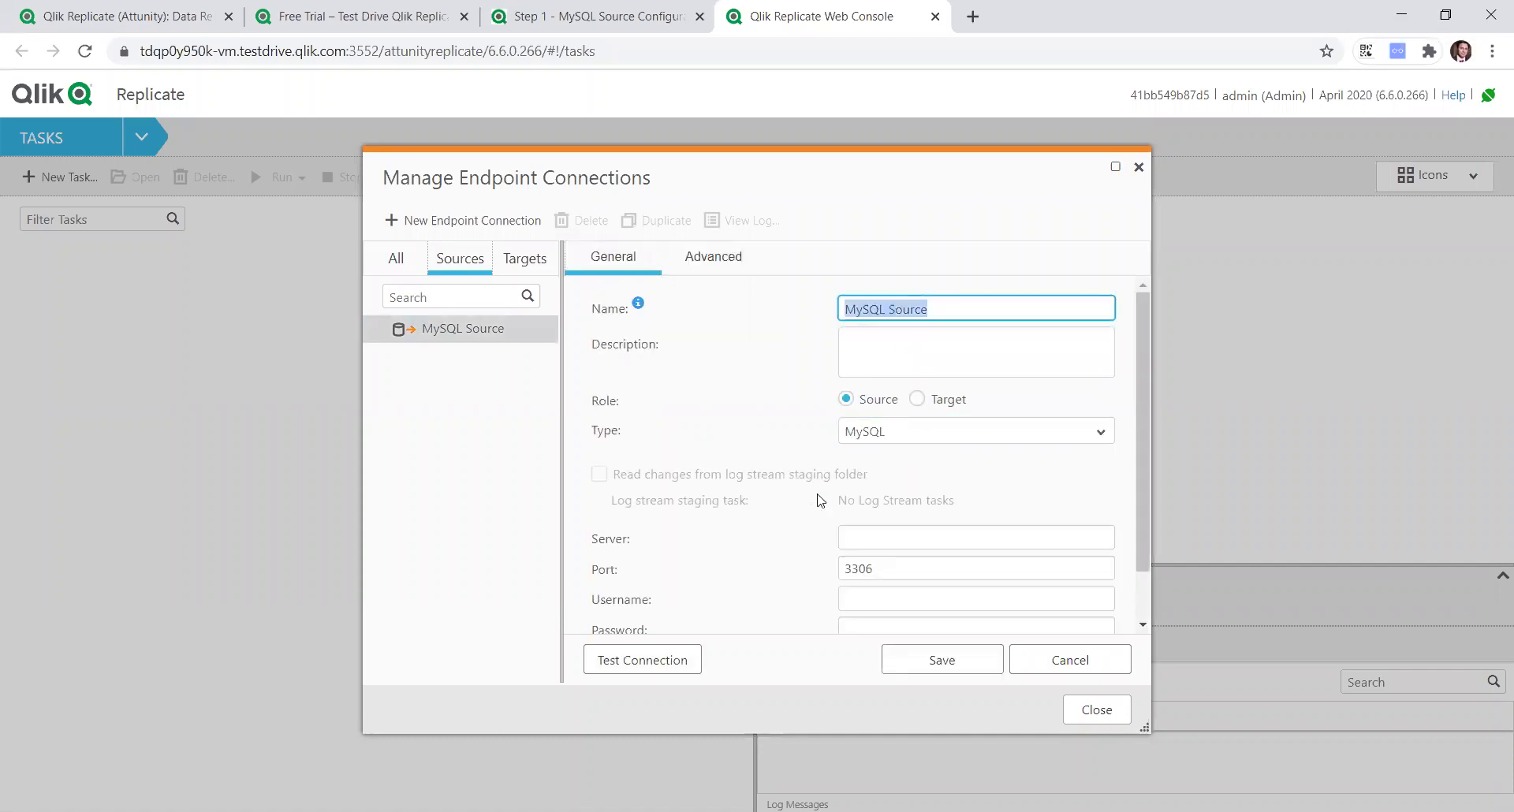
Copy the server name mysqldb from the tutorial into the MySQL Source endpoint's server setting.
{"action": "left_click", "coordinate": [933, 545]}
{"action": "scroll", "coordinate": [932, 545], "scroll_direction": "down", "scroll_amount": 1}
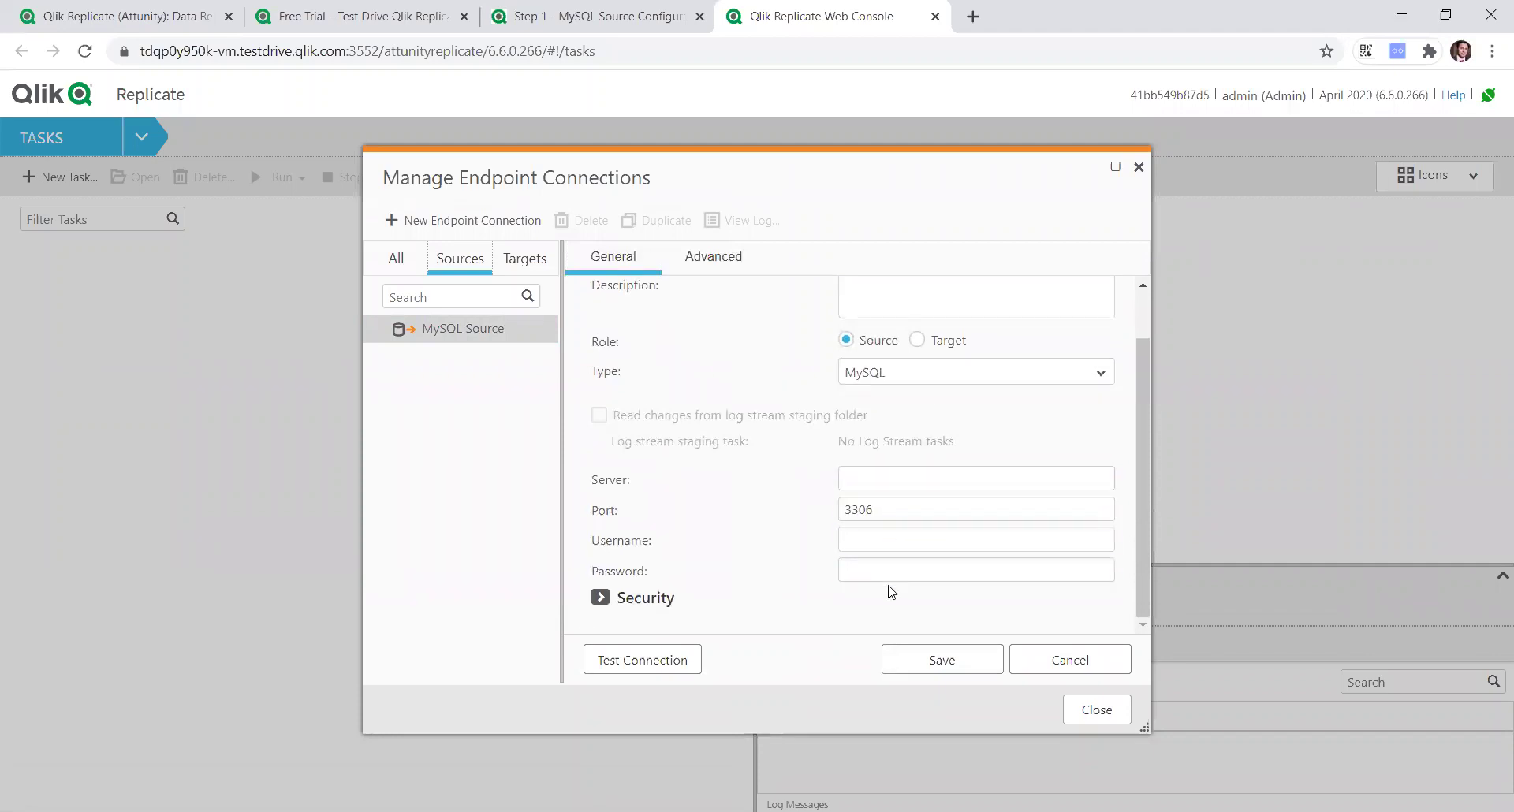
{"action": "left_click", "coordinate": [578, 9]}
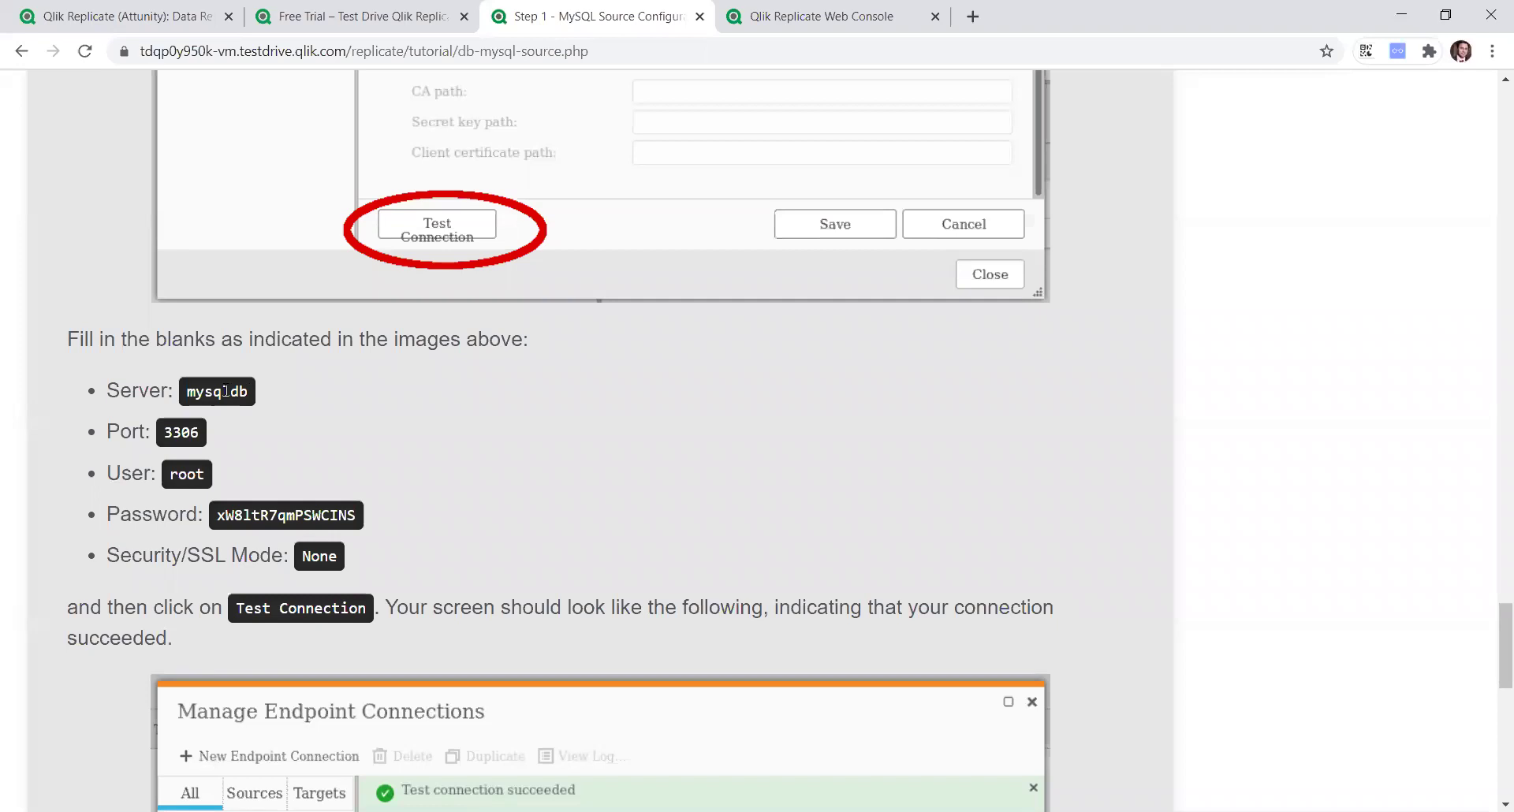
{"action": "double_click", "coordinate": [226, 390]}
{"action": "key", "text": "ctrl+c"}
{"action": "left_click", "coordinate": [777, 24]}
{"action": "left_click", "coordinate": [899, 477]}
{"action": "key", "text": "ctrl+v"}
Copy the user root from the tutorial into the MySQL Source endpoint's username.
{"action": "left_click", "coordinate": [619, 9]}
{"action": "double_click", "coordinate": [185, 474]}
{"action": "key", "text": "ctrl+c"}
{"action": "left_click", "coordinate": [812, 16]}
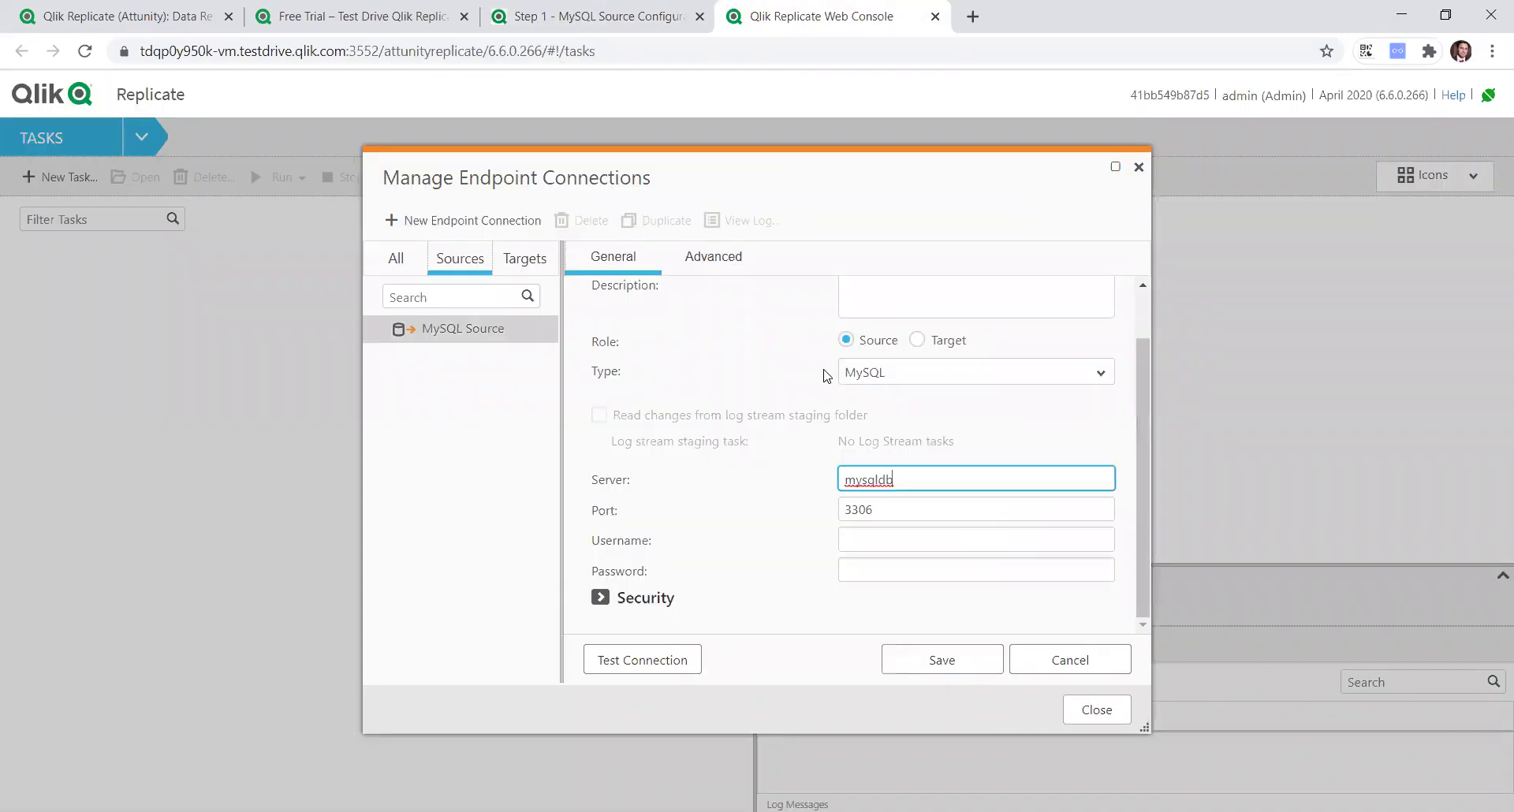
{"action": "left_click", "coordinate": [913, 548]}
{"action": "key", "text": "ctrl+v"}
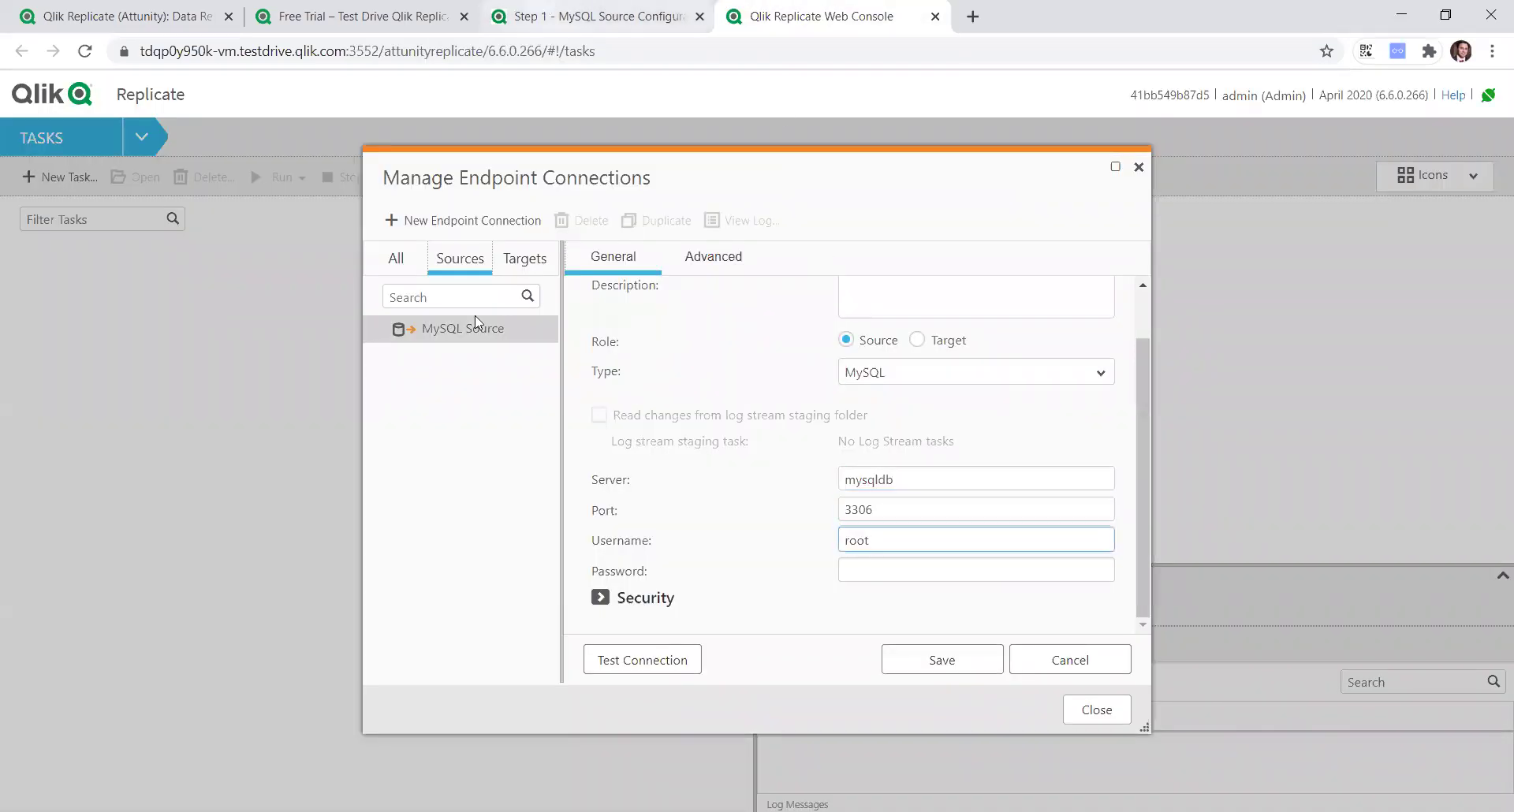
Copy the database password from the tutorial into the MySQL Source endpoint's password field.
{"action": "left_click", "coordinate": [608, 16]}
{"action": "double_click", "coordinate": [304, 516]}
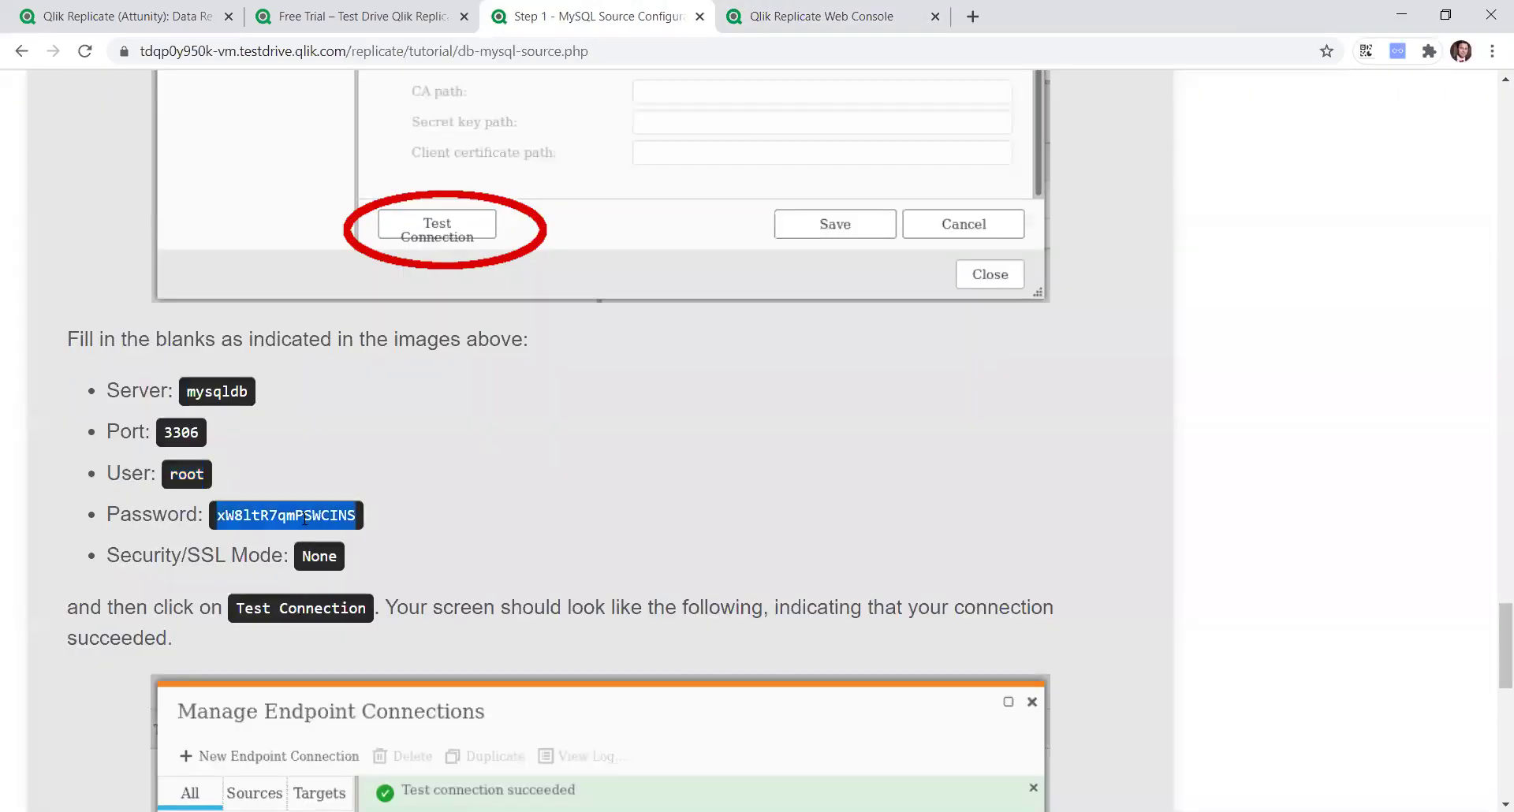
{"action": "left_click", "coordinate": [860, 18]}
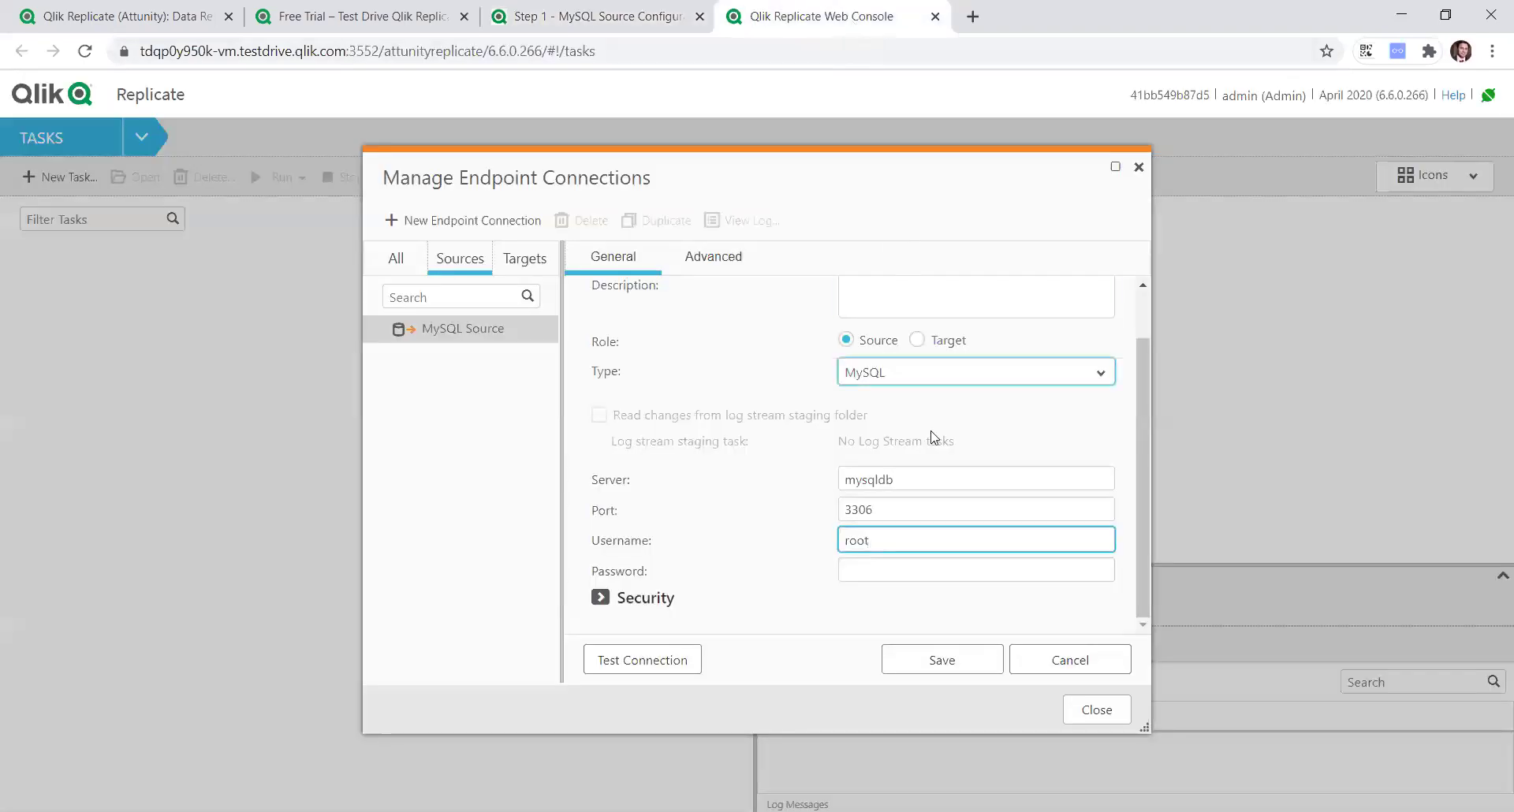
{"action": "left_click", "coordinate": [926, 561]}
{"action": "key", "text": "ctrl+v"}
Set the MySQL Source endpoint's SSL Mode to None, and save the endpoint after testing its connection.
{"action": "left_click", "coordinate": [618, 608]}
{"action": "left_click", "coordinate": [896, 494]}
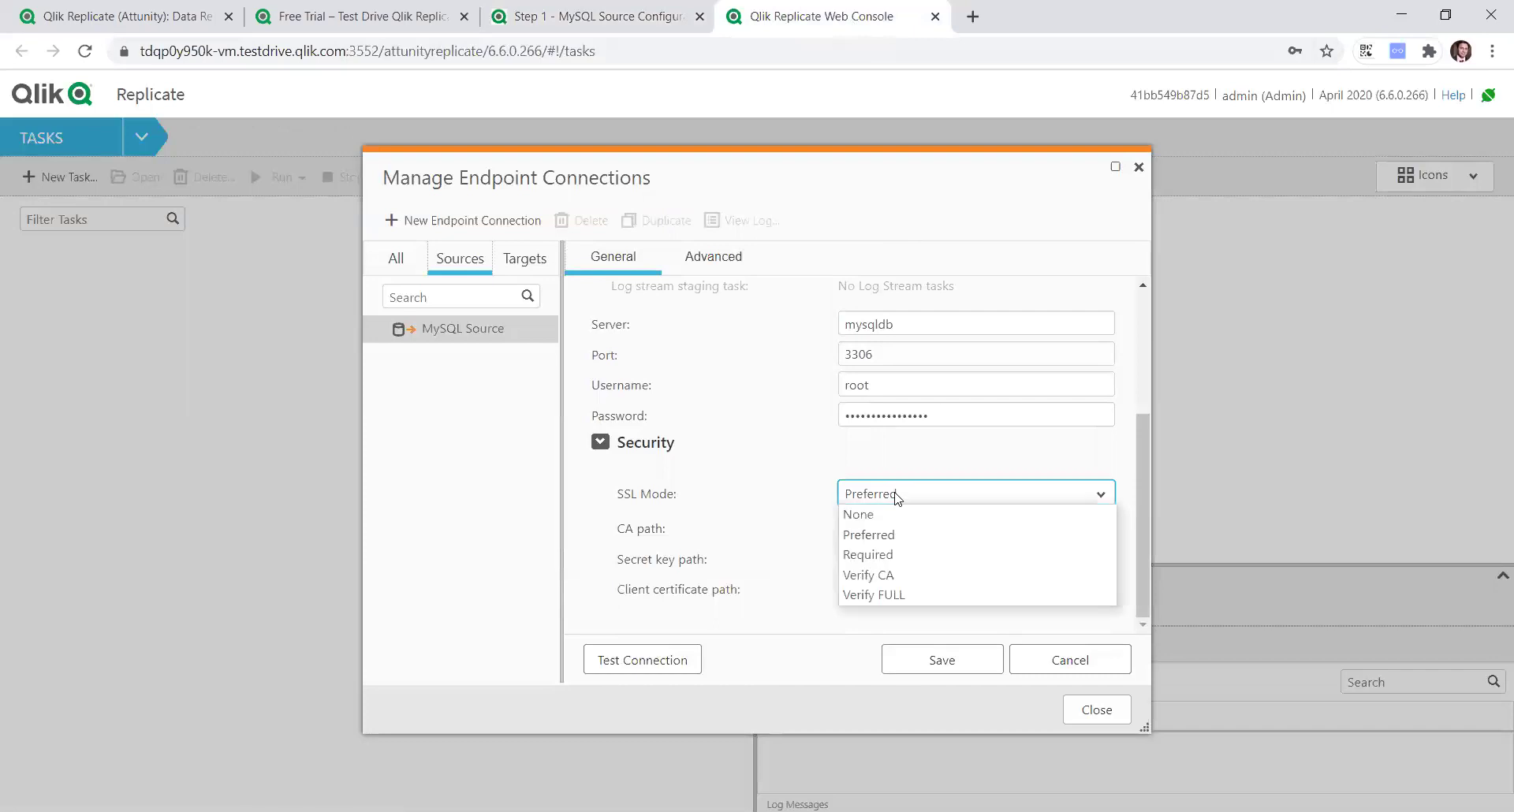
{"action": "left_click", "coordinate": [920, 519]}
{"action": "left_click", "coordinate": [664, 661]}
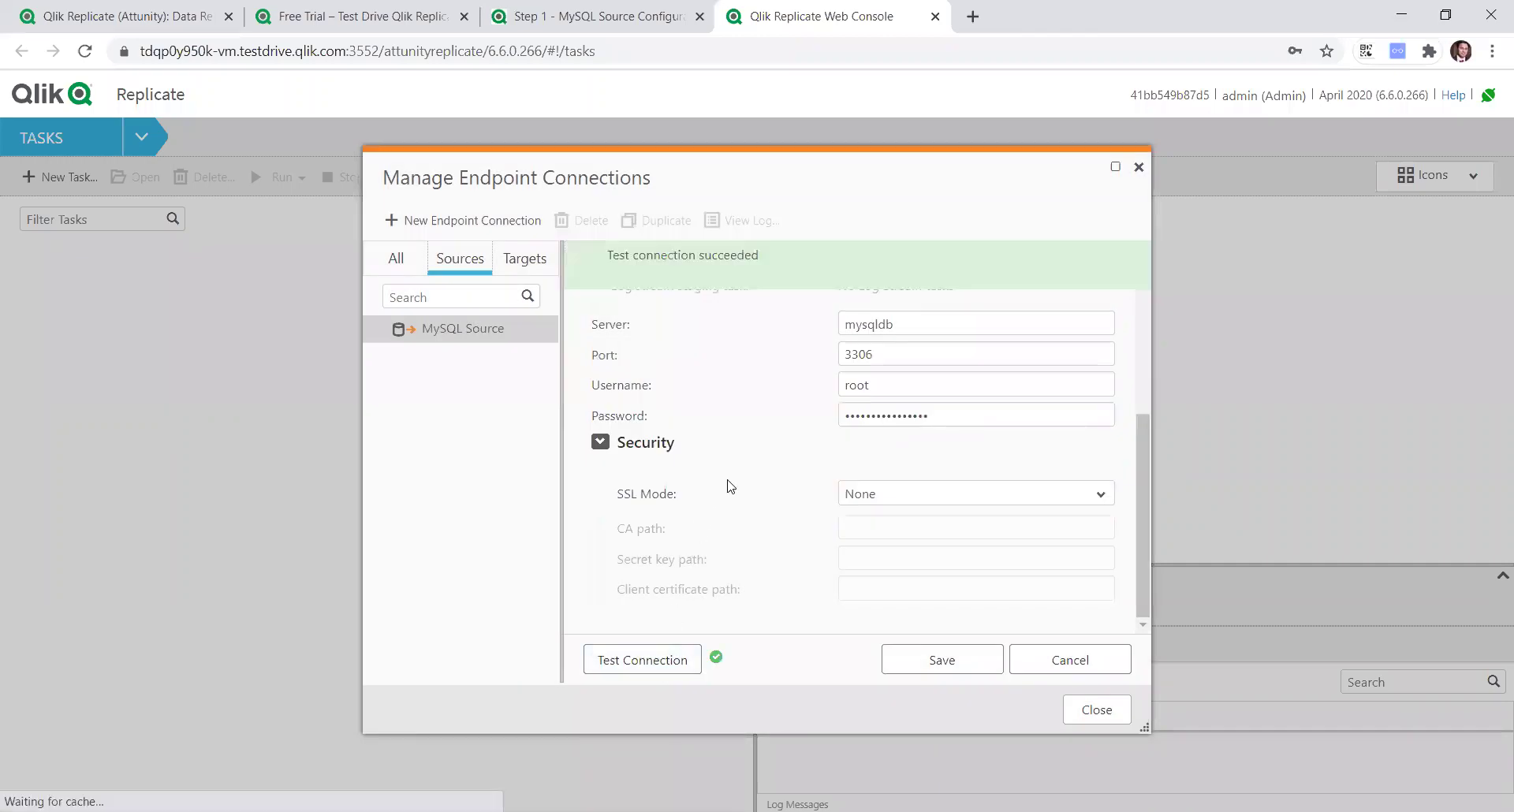
{"action": "left_click", "coordinate": [946, 672]}
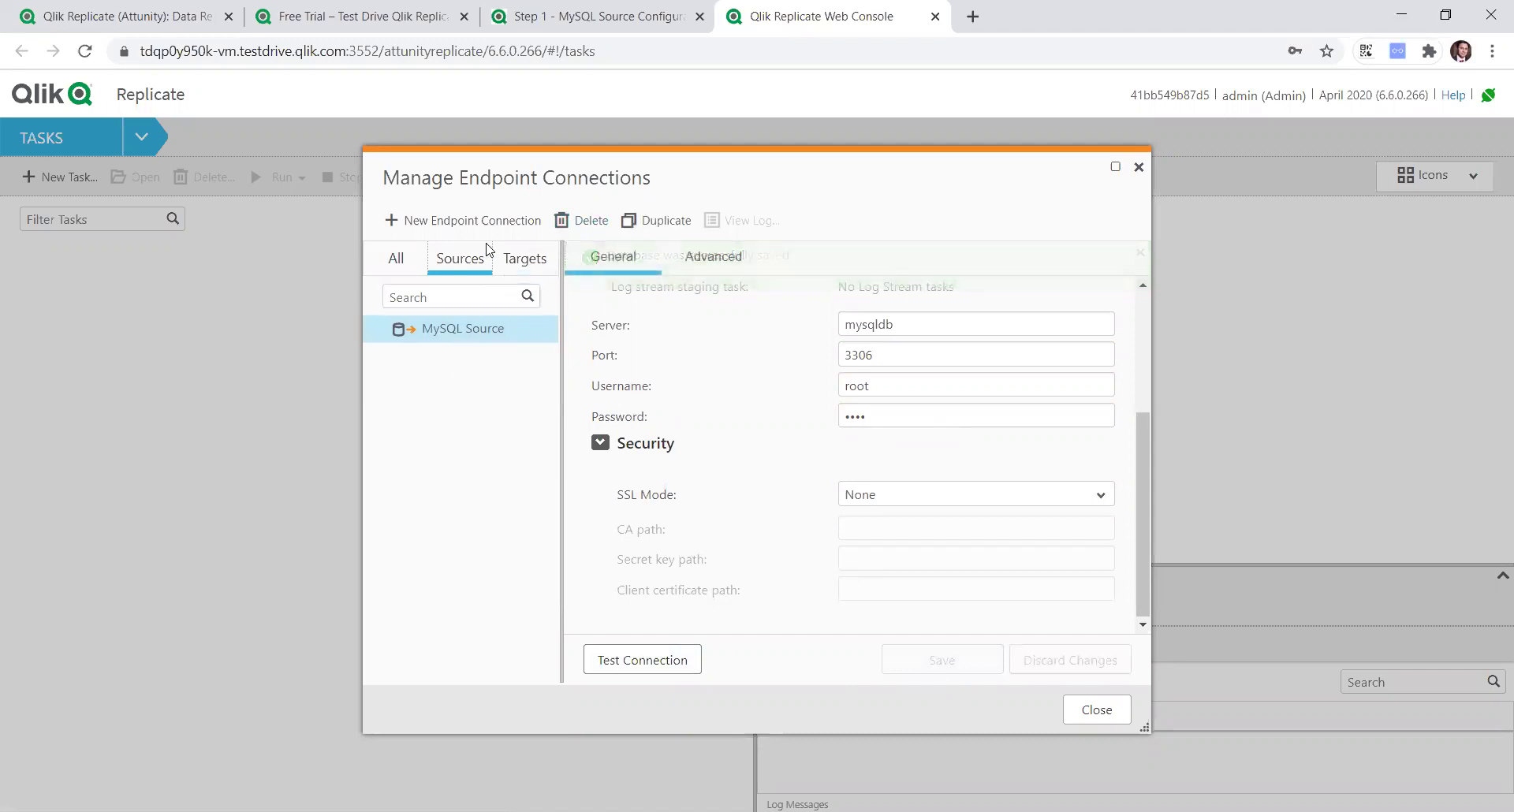
Start another new endpoint connection and open Step 2 - Postgres Target Configuration in the database-to-database replication tutorial.
{"action": "left_click", "coordinate": [481, 222]}
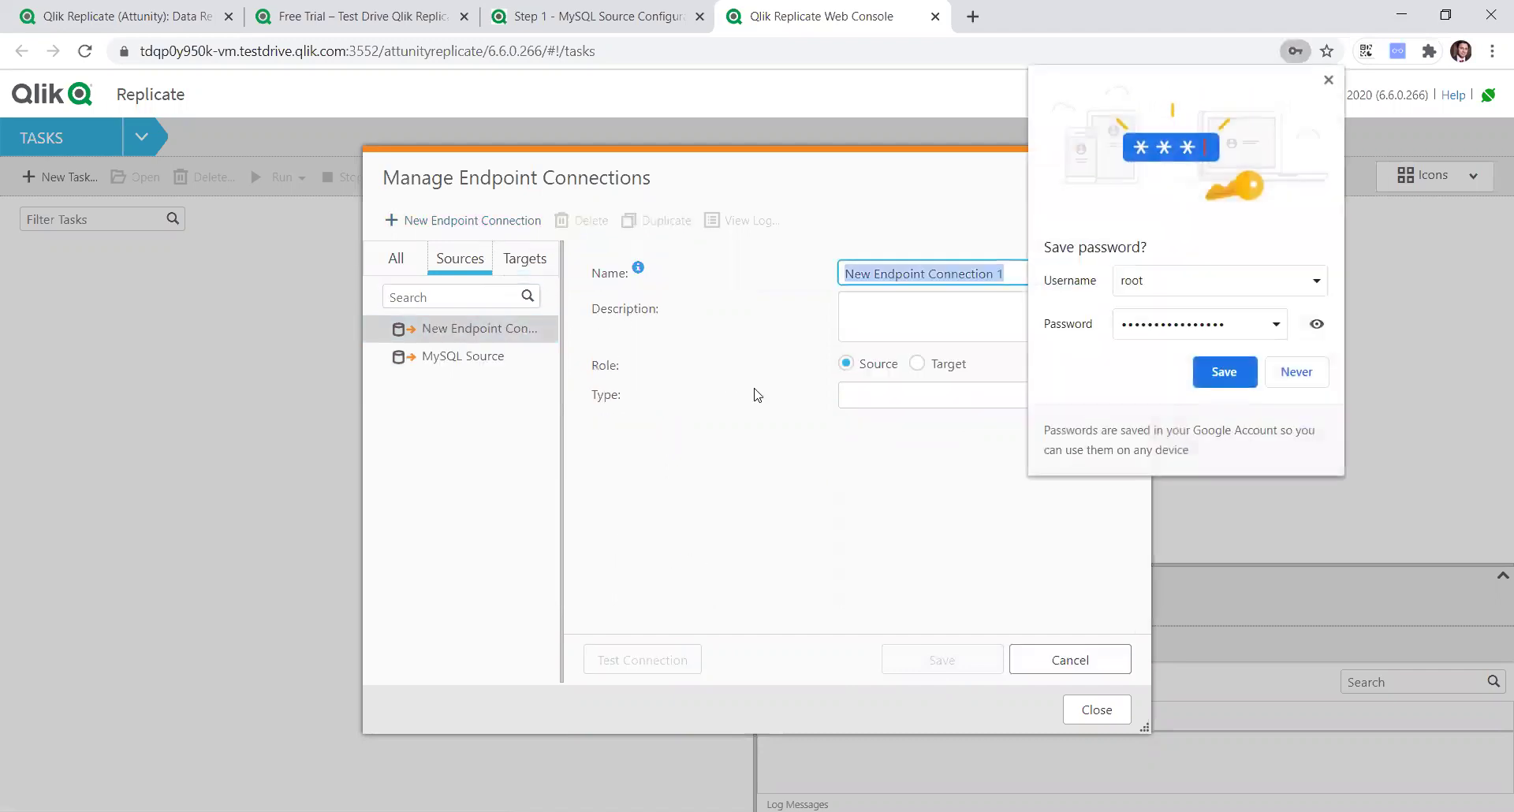
{"action": "left_click", "coordinate": [1328, 80]}
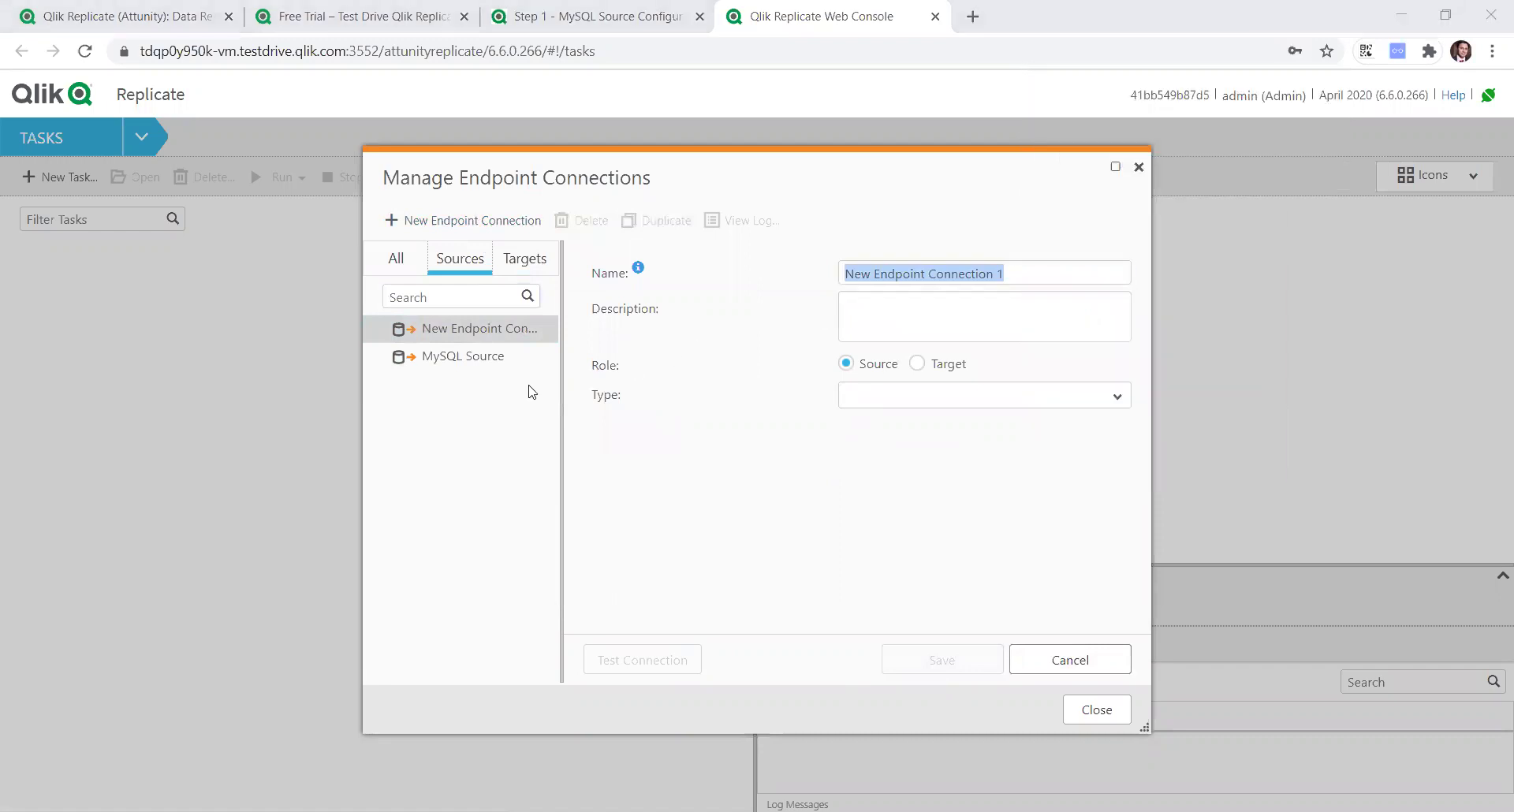
{"action": "left_click", "coordinate": [593, 10]}
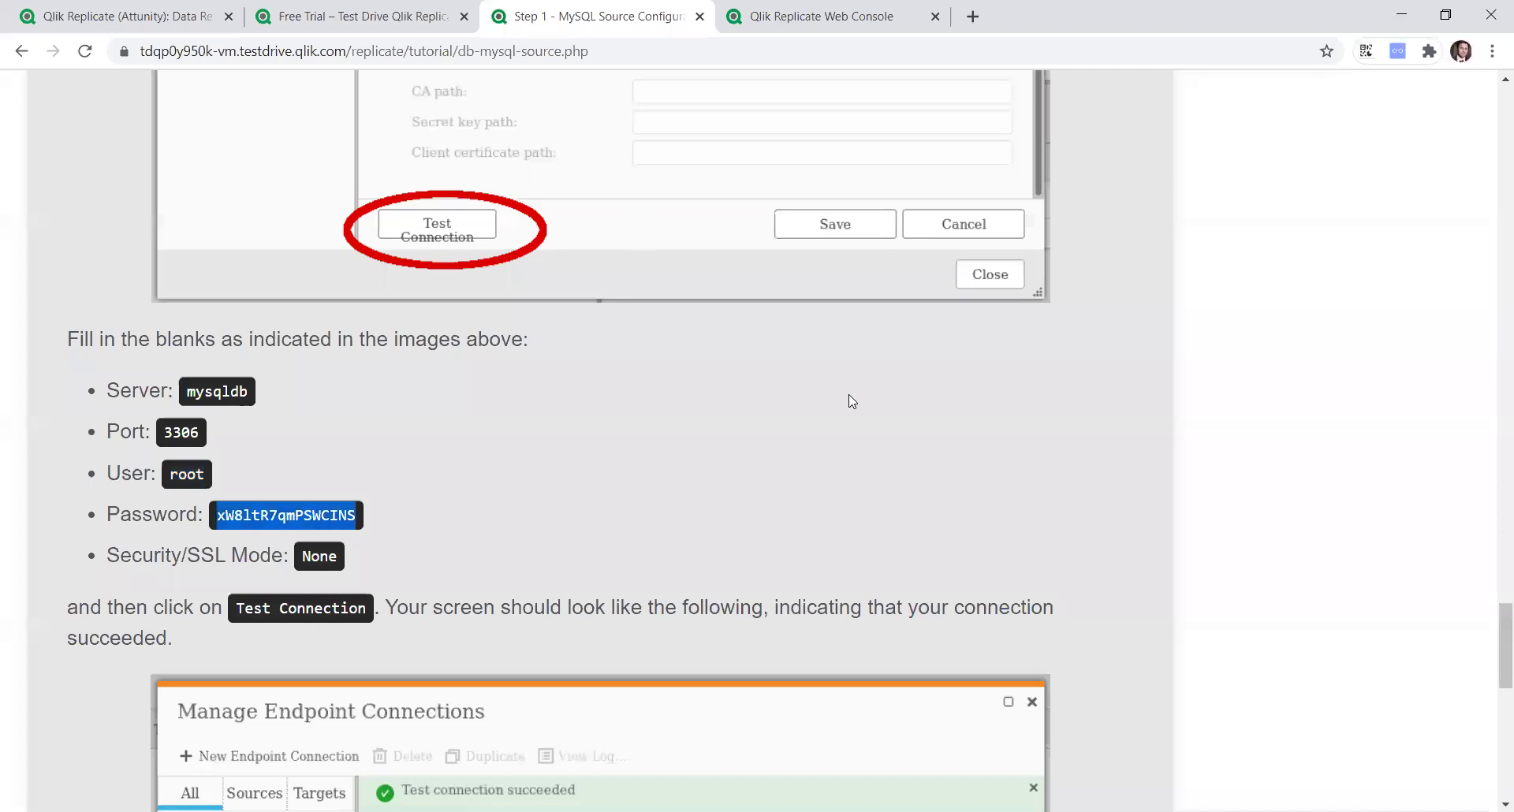
{"action": "scroll", "coordinate": [854, 401], "scroll_direction": "up", "scroll_amount": 15}
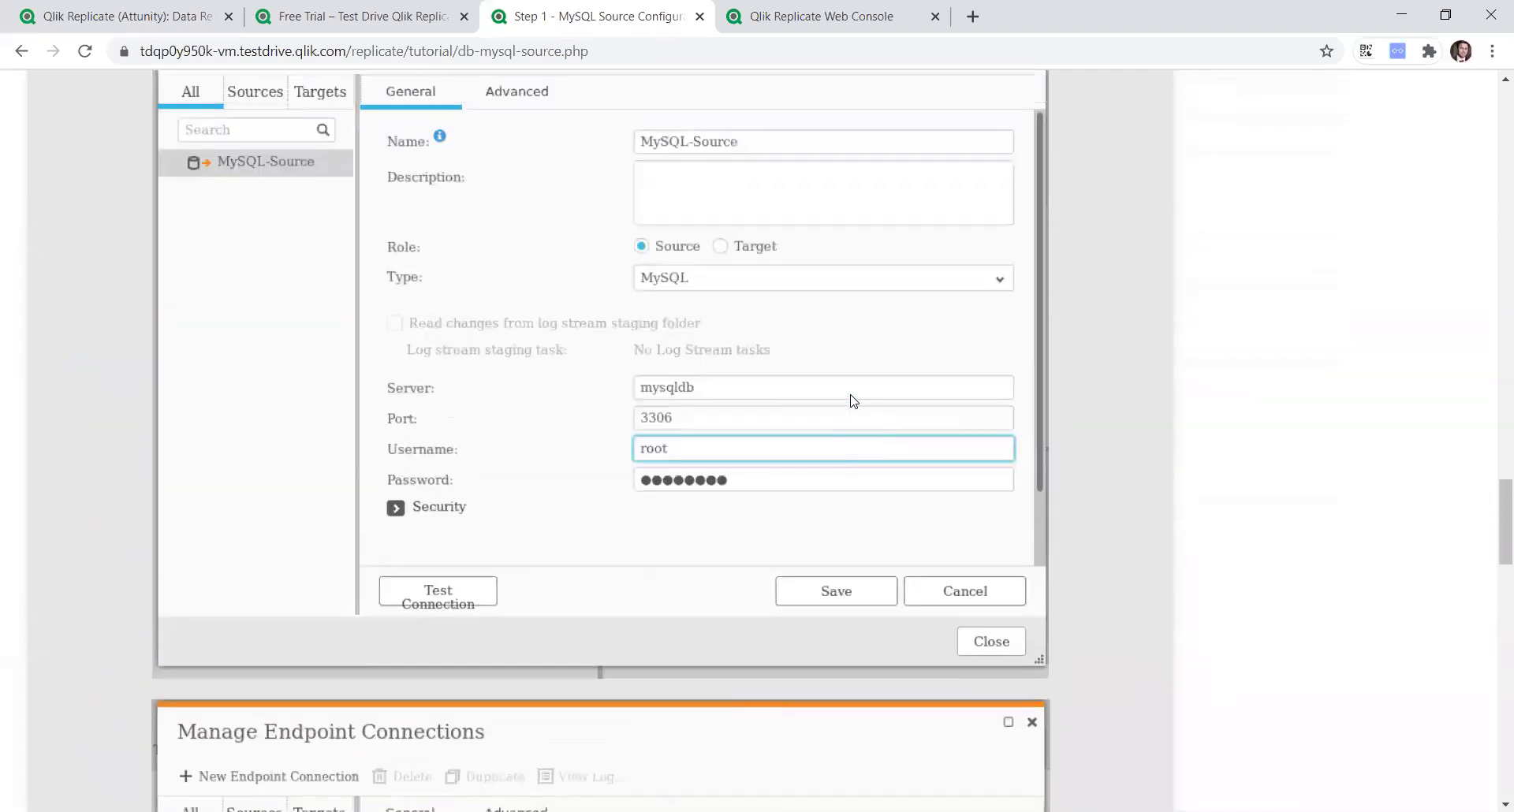
{"action": "scroll", "coordinate": [852, 396], "scroll_direction": "up", "scroll_amount": 10}
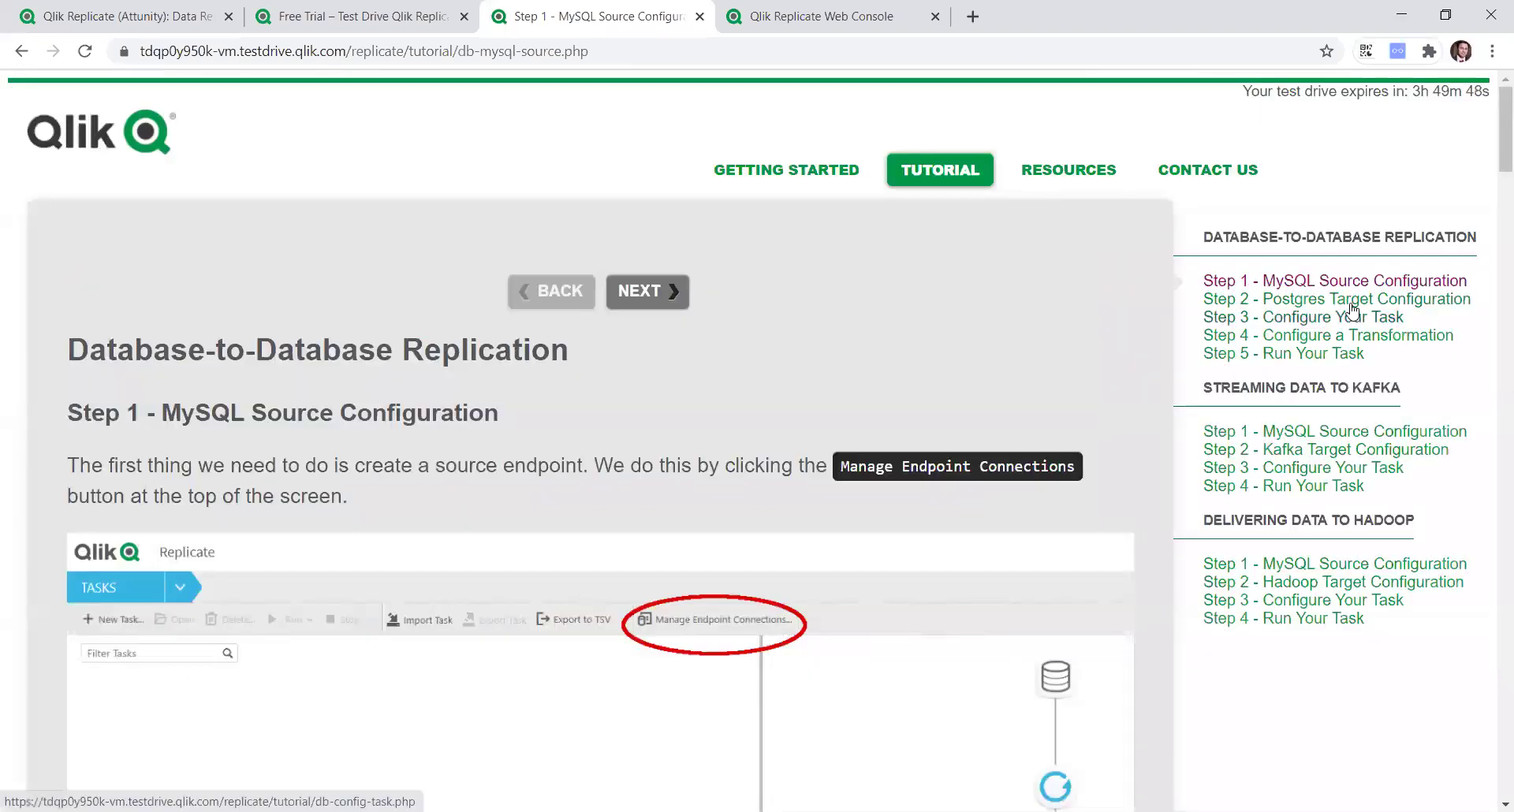
{"action": "left_click", "coordinate": [1352, 301]}
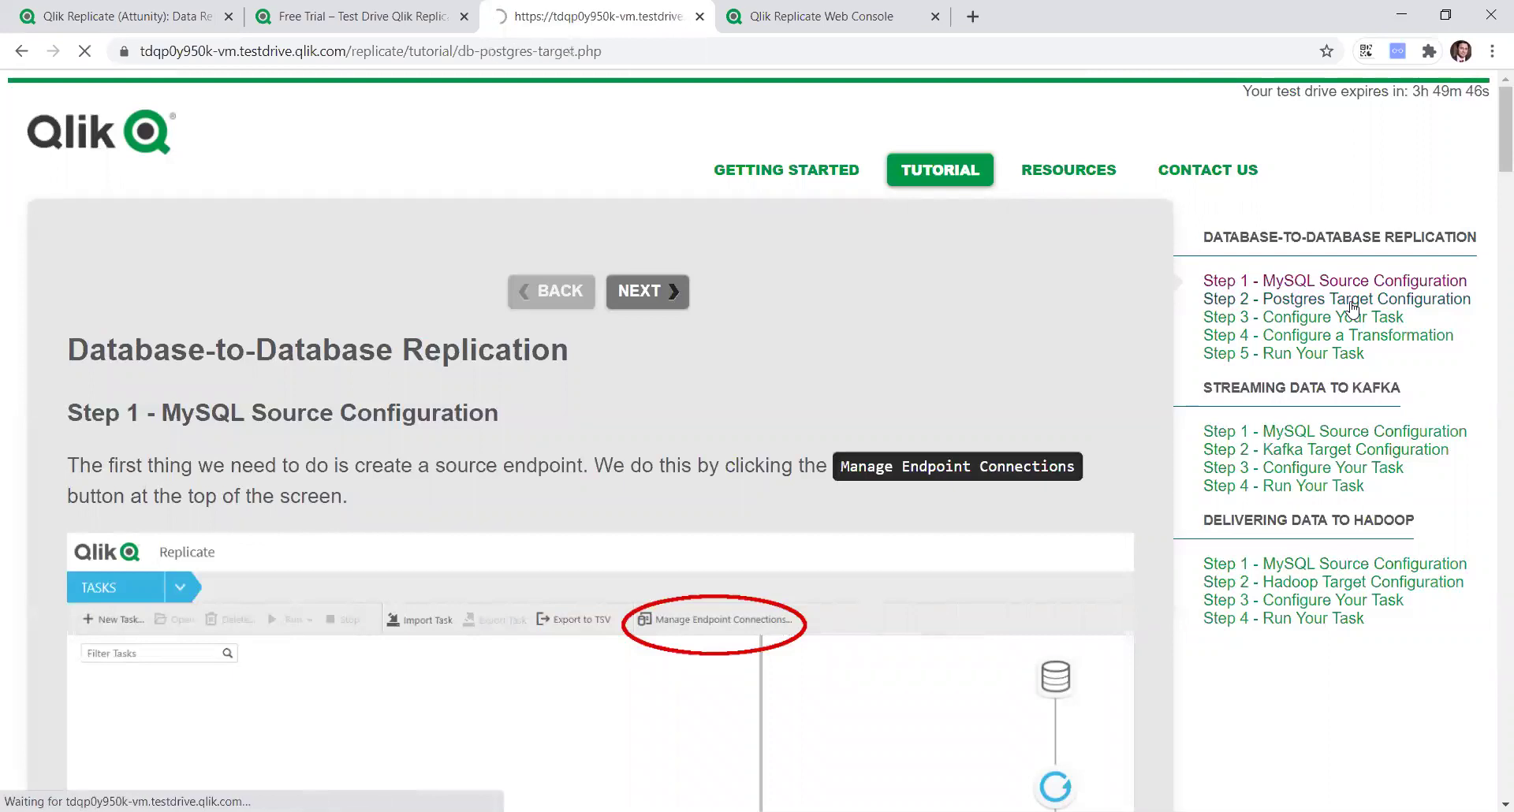
Select the host value postgresdb in the Postgres target tutorial's connection settings and return to the Replicate web console.
{"action": "scroll", "coordinate": [919, 553], "scroll_direction": "down", "scroll_amount": 15}
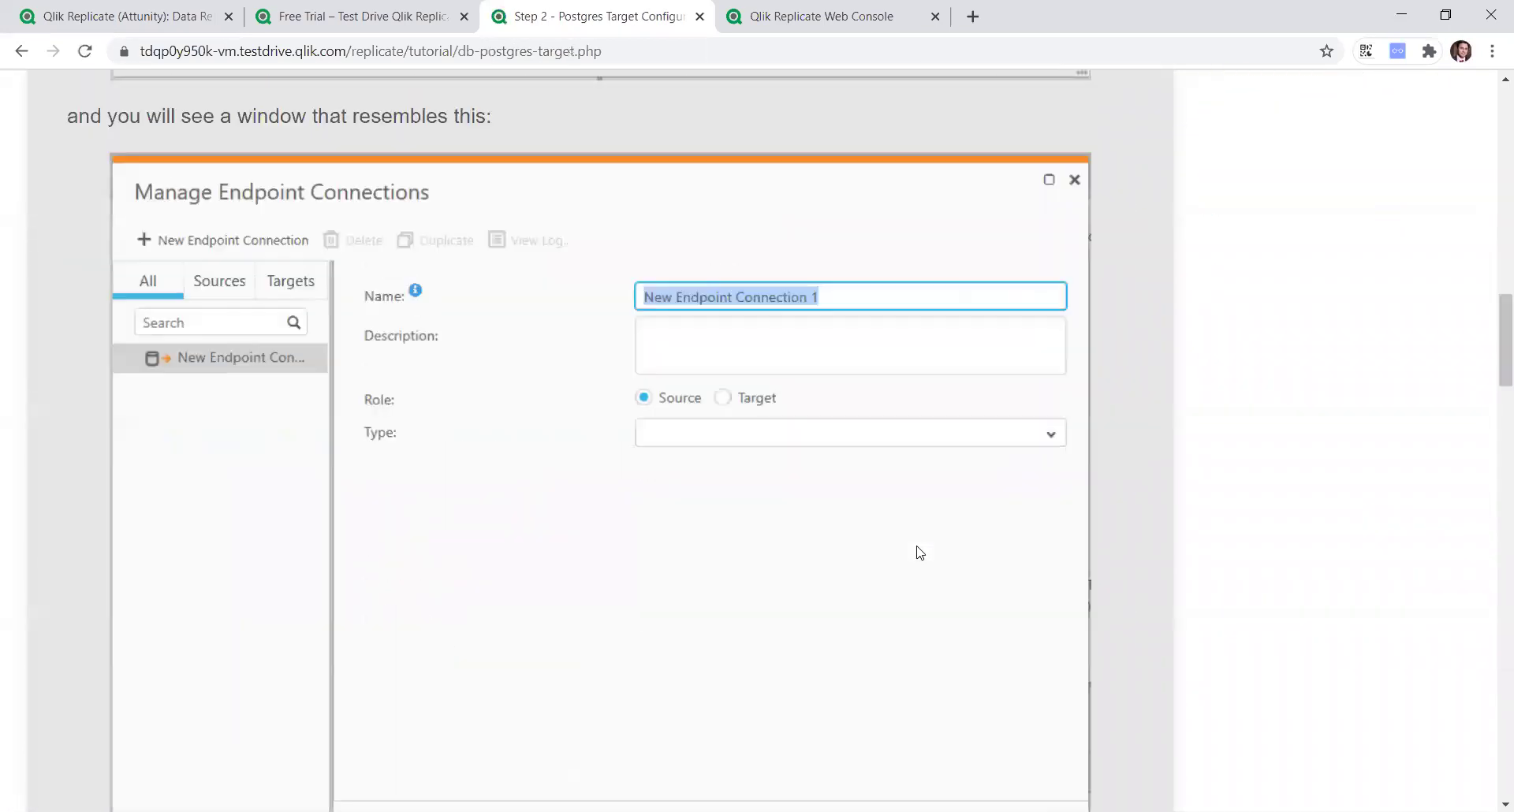
{"action": "scroll", "coordinate": [890, 581], "scroll_direction": "down", "scroll_amount": 20}
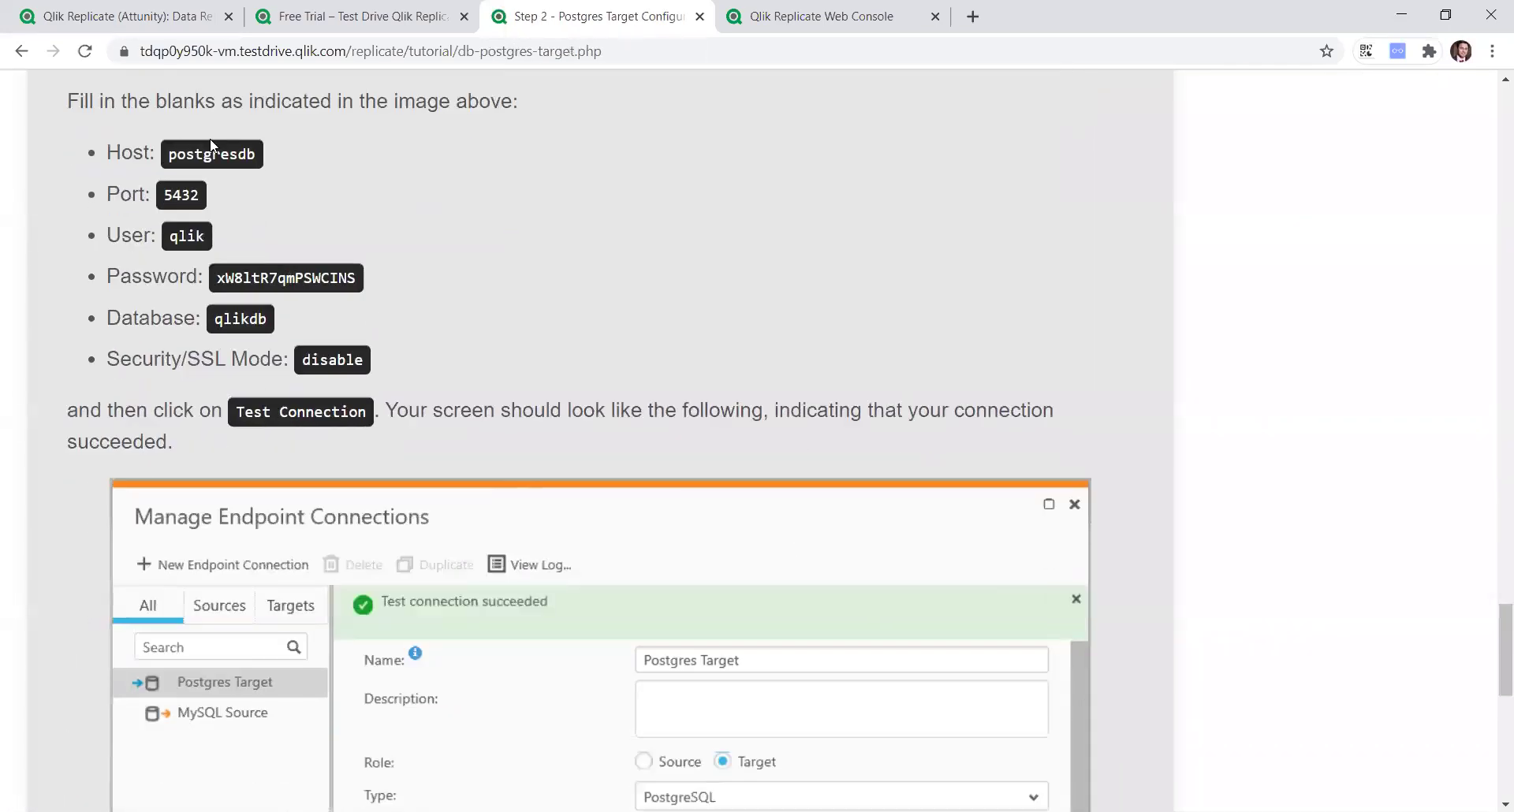
{"action": "double_click", "coordinate": [221, 158]}
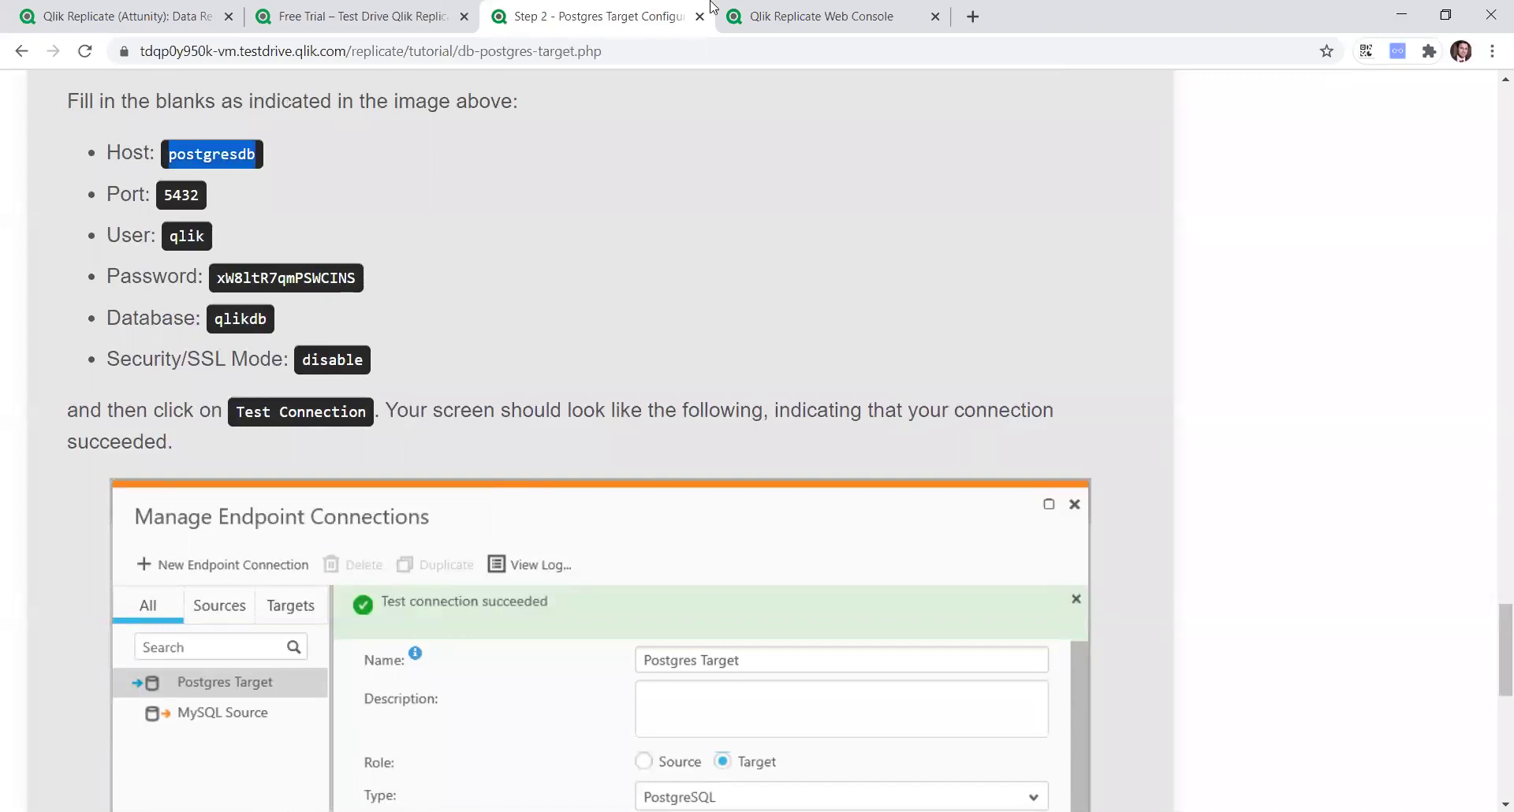
{"action": "left_click", "coordinate": [809, 16]}
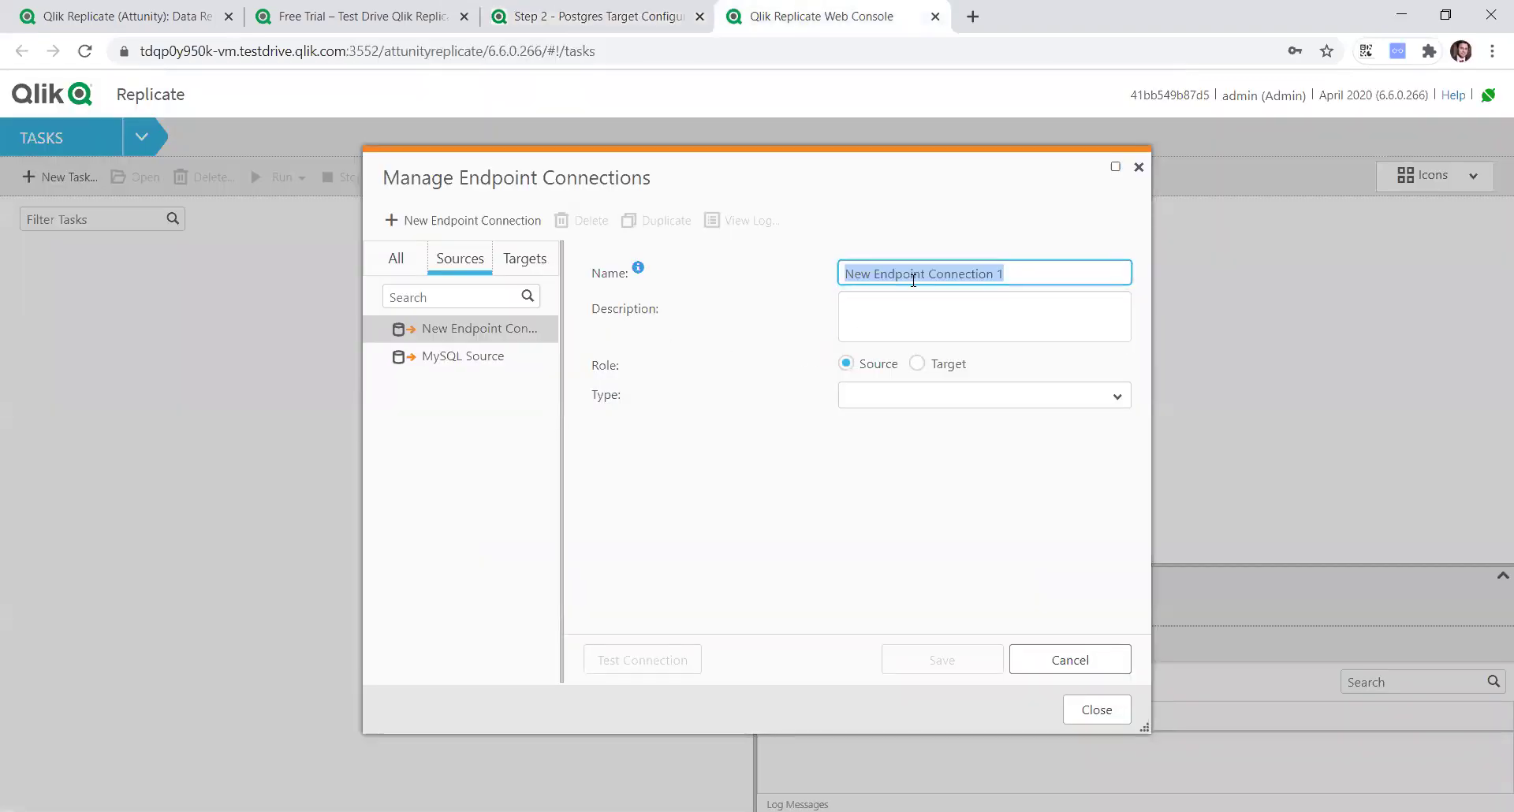
Name the new endpoint connection PostgreSQL Target, using the suggested spelling correction for the first word.
{"action": "type", "text": "Por"}
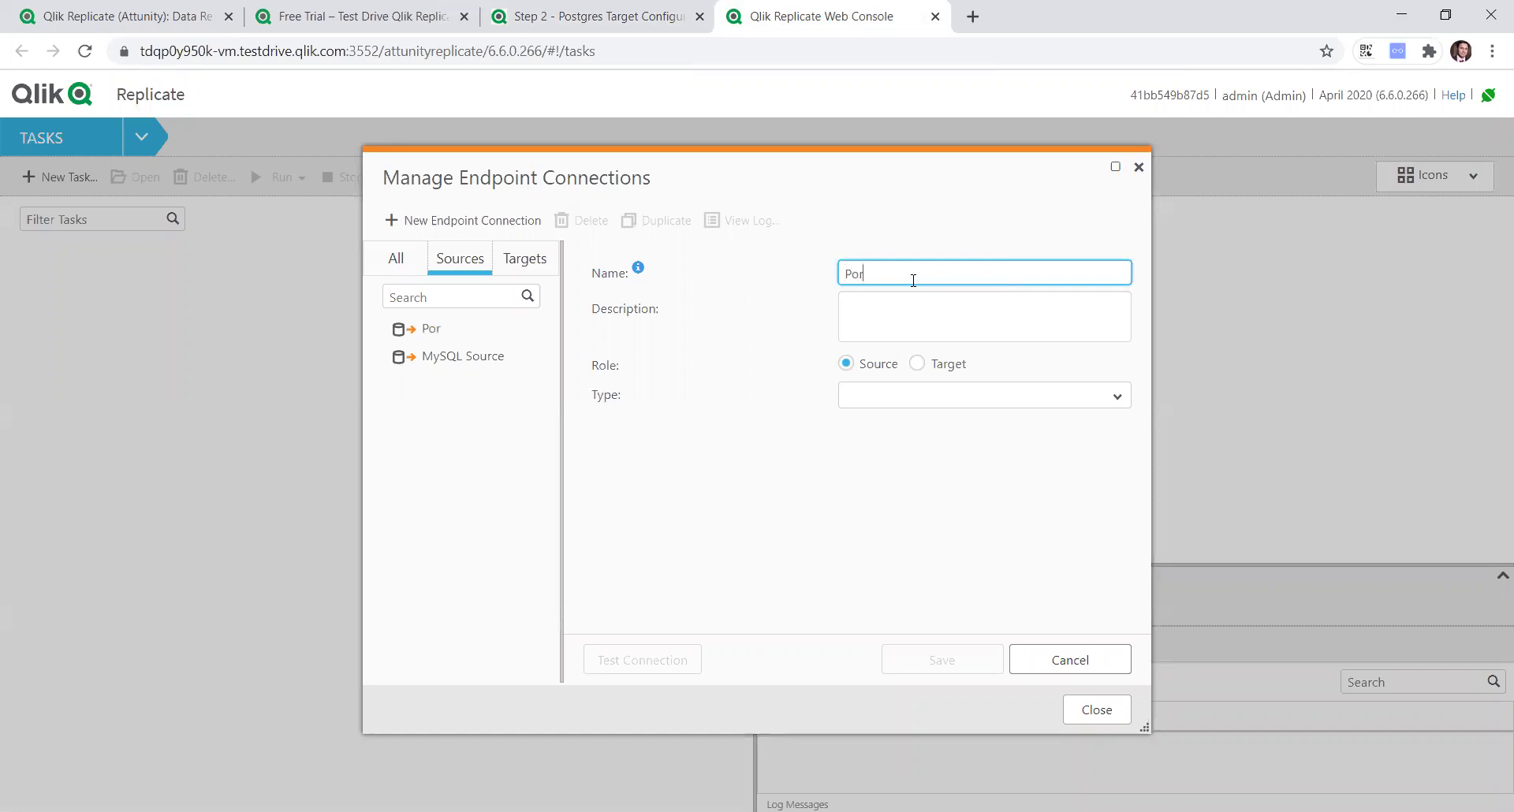
{"action": "type", "text": "gre"}
{"action": "key", "text": "BackSpace"}
{"action": "key", "text": "BackSpace"}
{"action": "type", "text": "stgres Target"}
{"action": "right_click", "coordinate": [872, 282]}
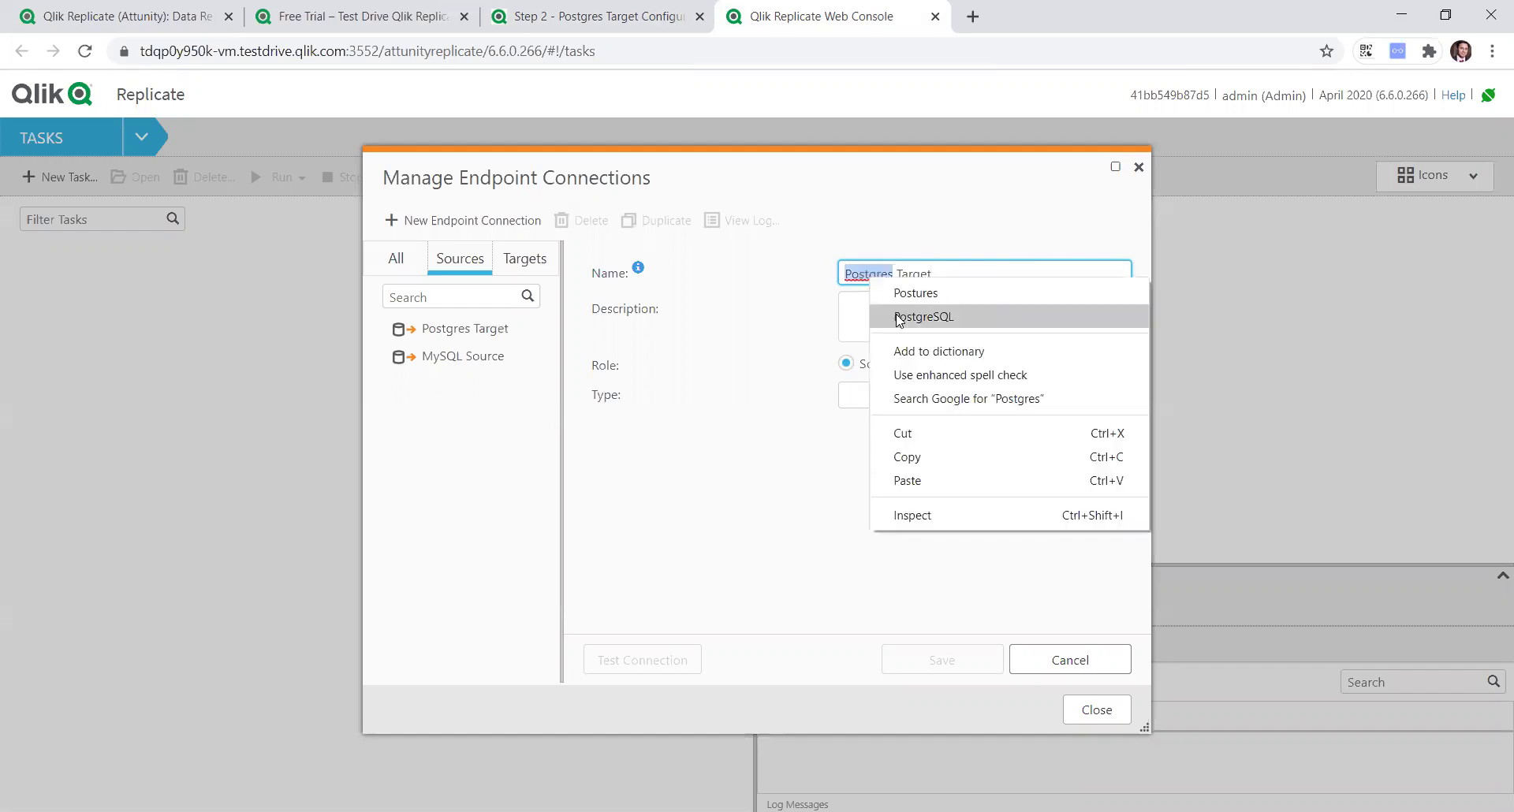
{"action": "left_click", "coordinate": [907, 315]}
Set the endpoint's role to Target, its type to PostgreSQL and its host to postgresdb.
{"action": "left_click", "coordinate": [918, 363]}
{"action": "type", "text": "pos"}
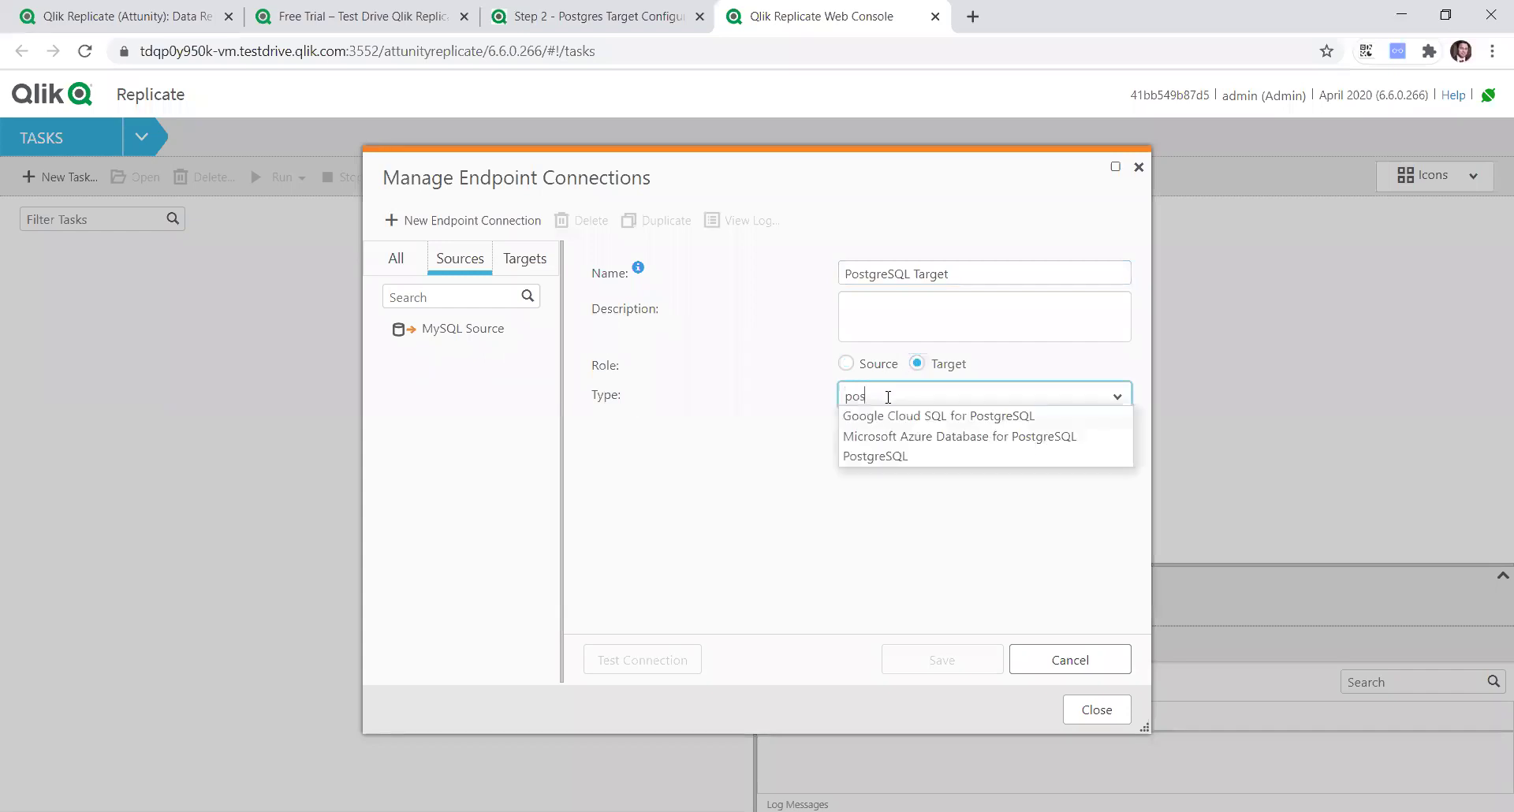
{"action": "left_click", "coordinate": [928, 456]}
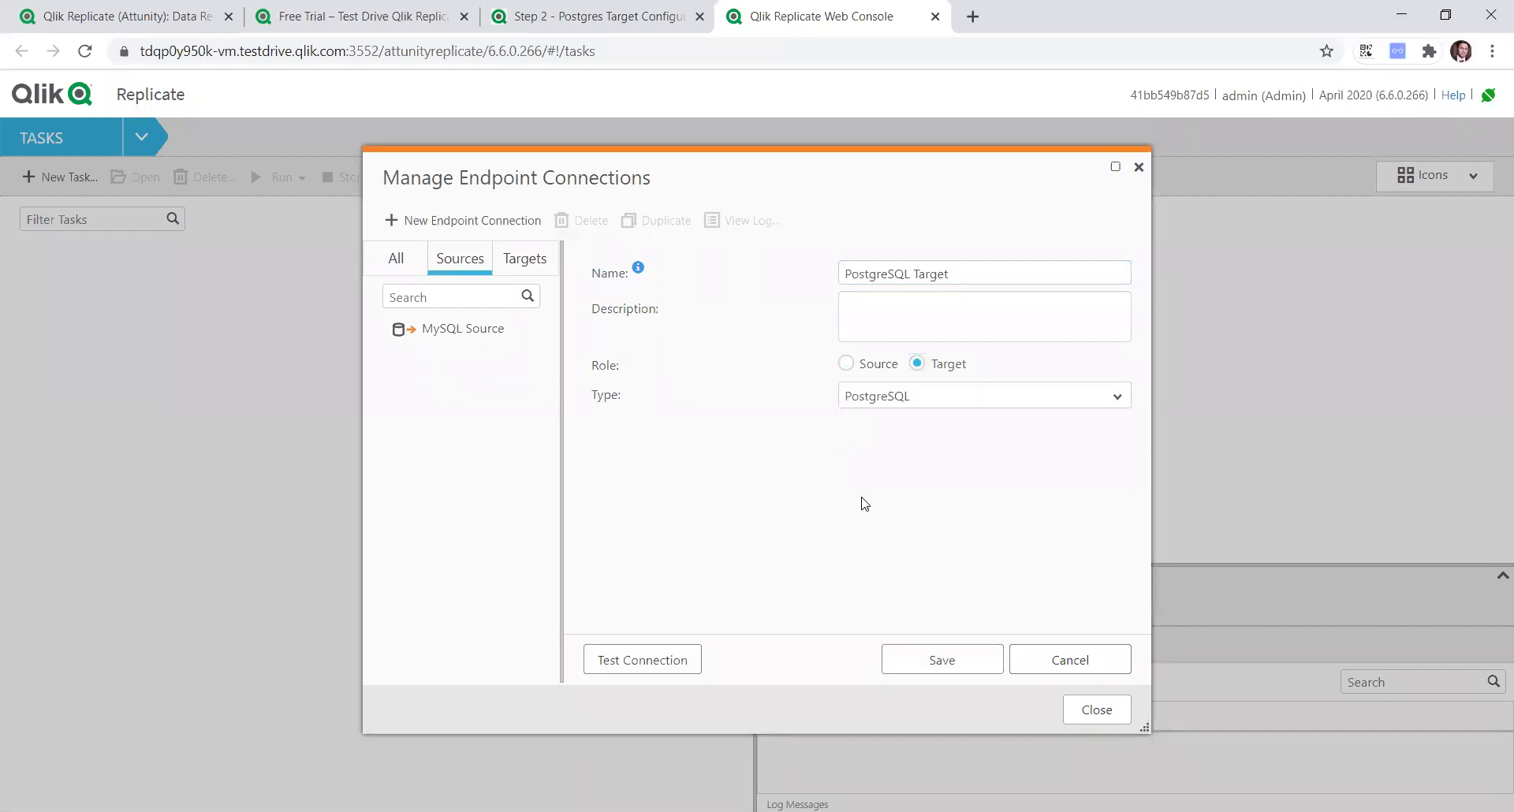
{"action": "left_click", "coordinate": [877, 479]}
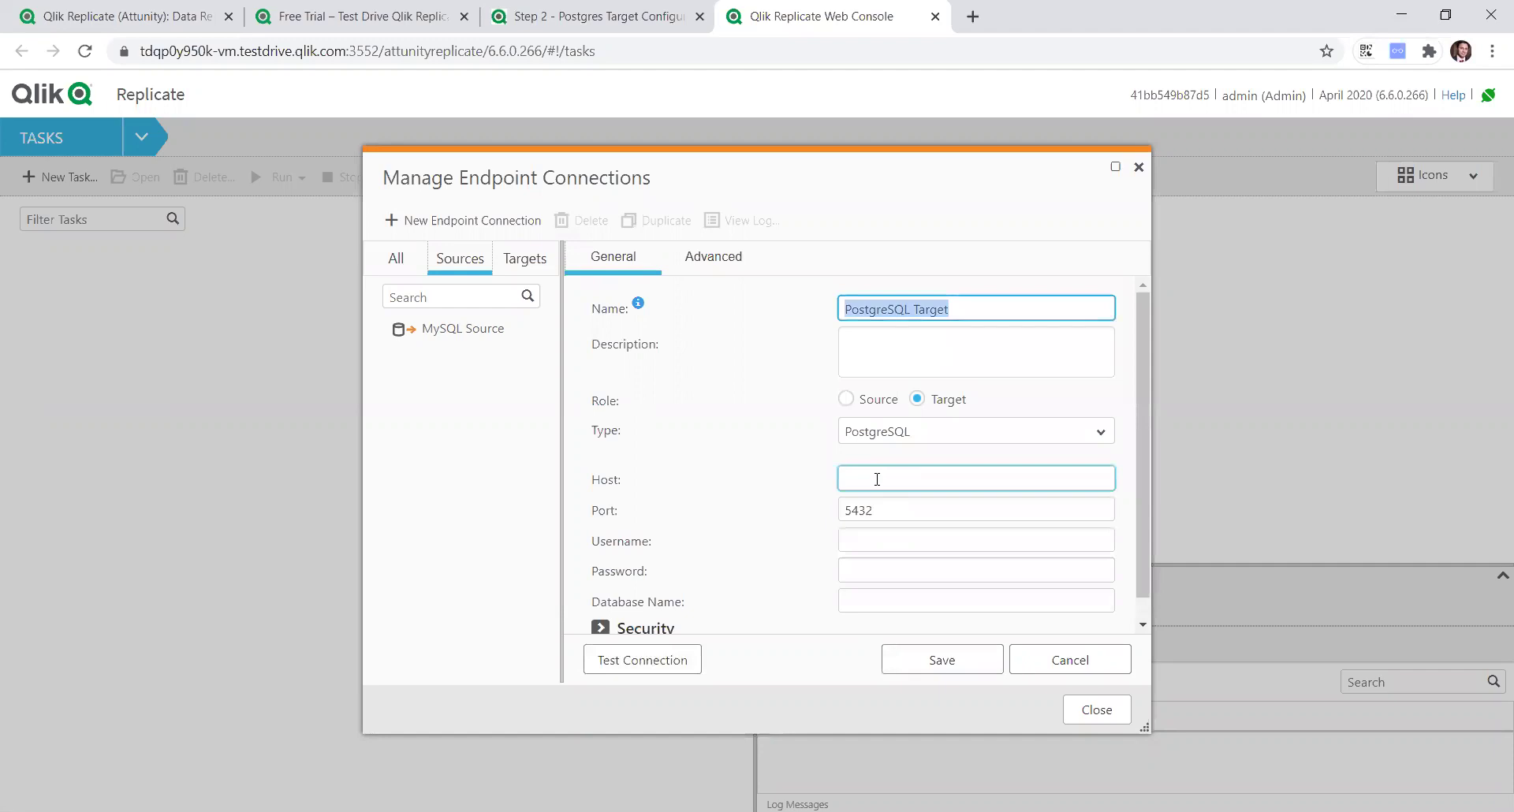
{"action": "type", "text": "postgresdb"}
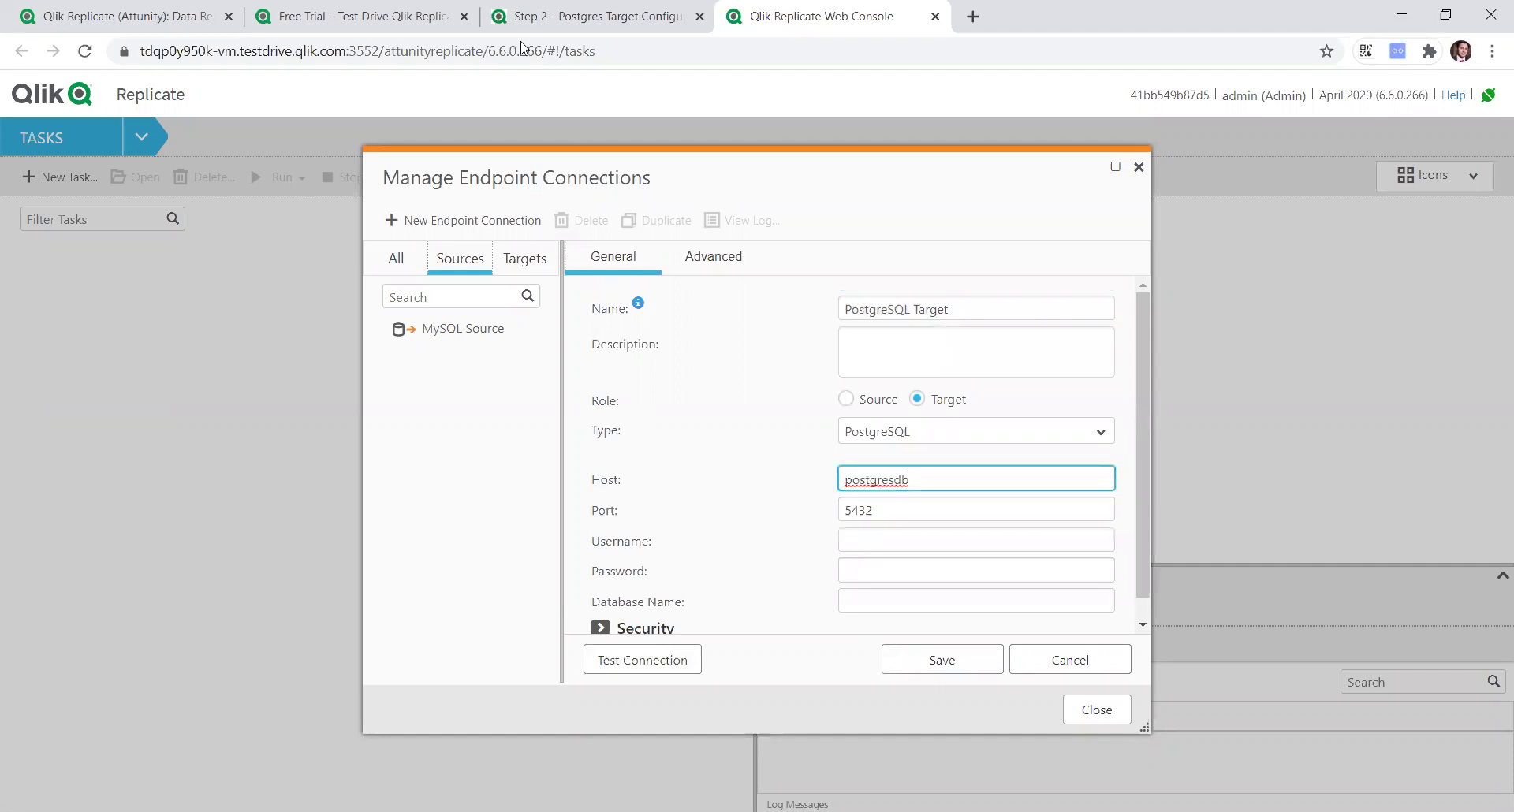
Copy the user qlik from the tutorial into the PostgreSQL Target endpoint's username.
{"action": "left_click", "coordinate": [587, 16]}
{"action": "scroll", "coordinate": [202, 231], "scroll_direction": "down", "scroll_amount": 1}
{"action": "double_click", "coordinate": [189, 211]}
{"action": "key", "text": "ctrl+c"}
{"action": "left_click", "coordinate": [821, 14]}
{"action": "left_click", "coordinate": [901, 538]}
{"action": "key", "text": "ctrl+v"}
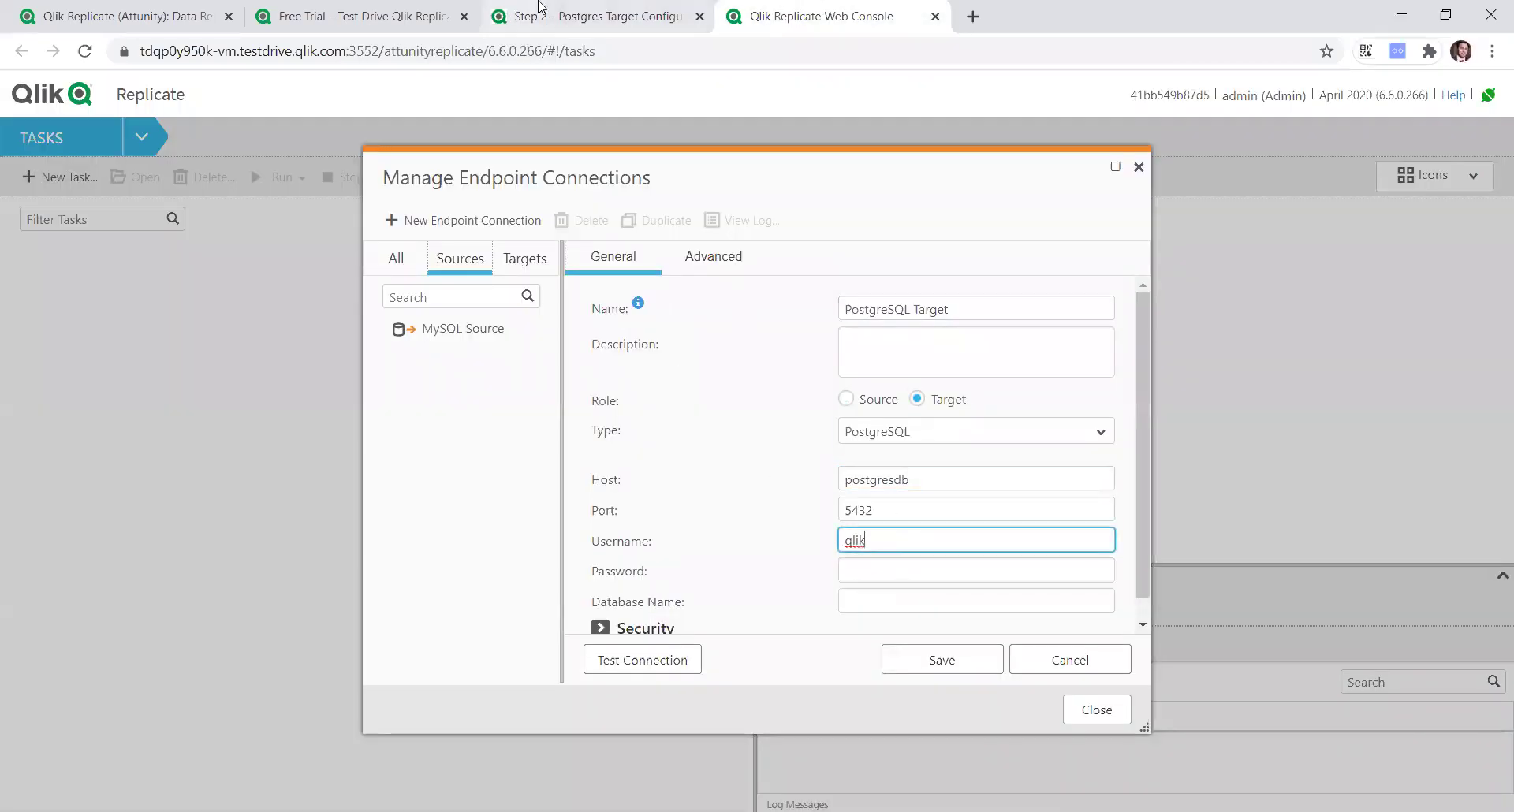
Copy the database password from the tutorial into the PostgreSQL Target endpoint's password field.
{"action": "left_click", "coordinate": [600, 19]}
{"action": "double_click", "coordinate": [273, 250]}
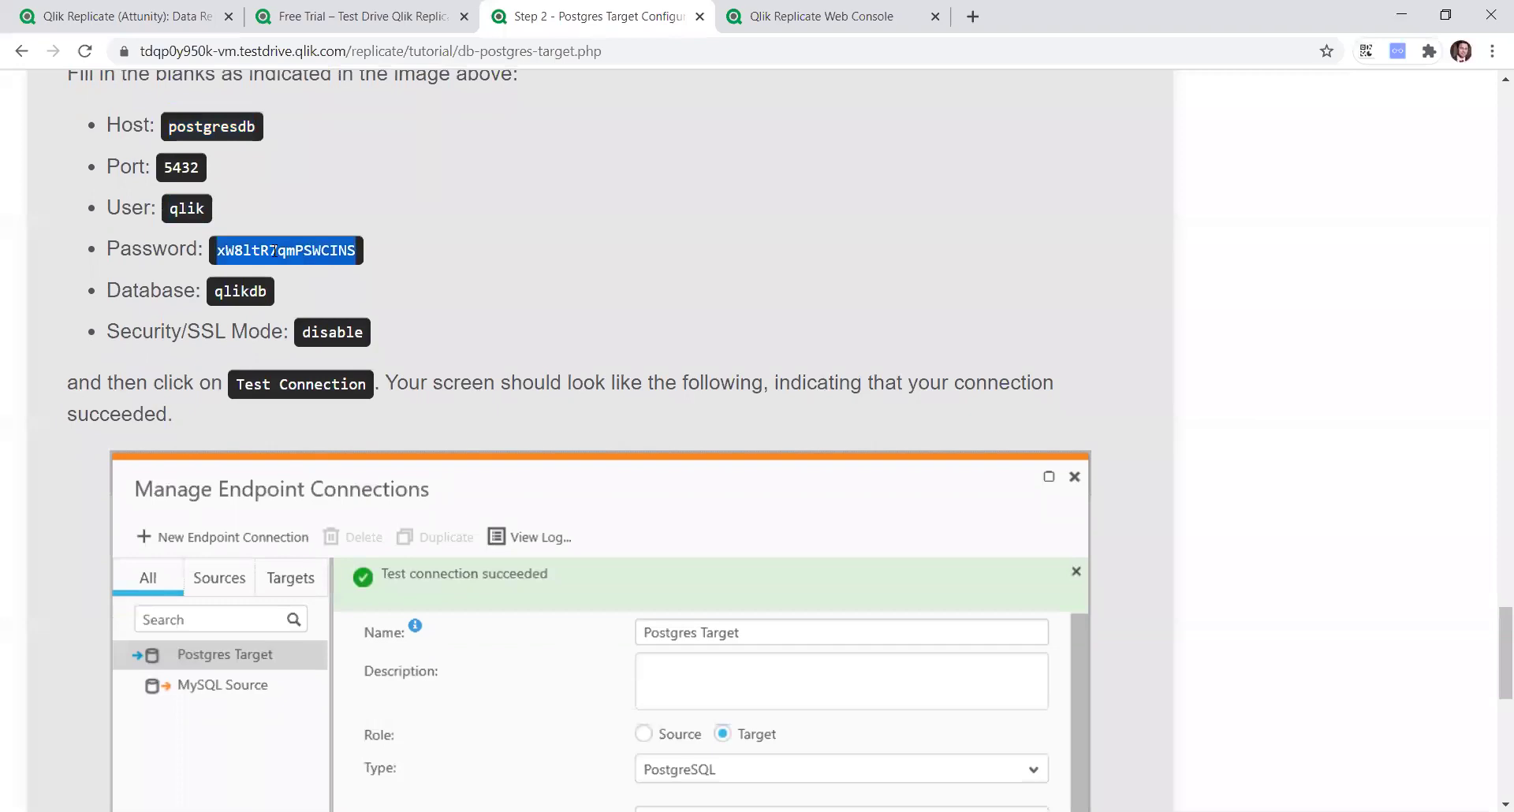
{"action": "left_click", "coordinate": [820, 15]}
{"action": "left_click", "coordinate": [910, 563]}
{"action": "key", "text": "ctrl+v"}
Copy the database name qlikdb from the tutorial into the PostgreSQL Target endpoint's settings.
{"action": "left_click", "coordinate": [631, 14]}
{"action": "double_click", "coordinate": [248, 294]}
{"action": "key", "text": "ctrl+c"}
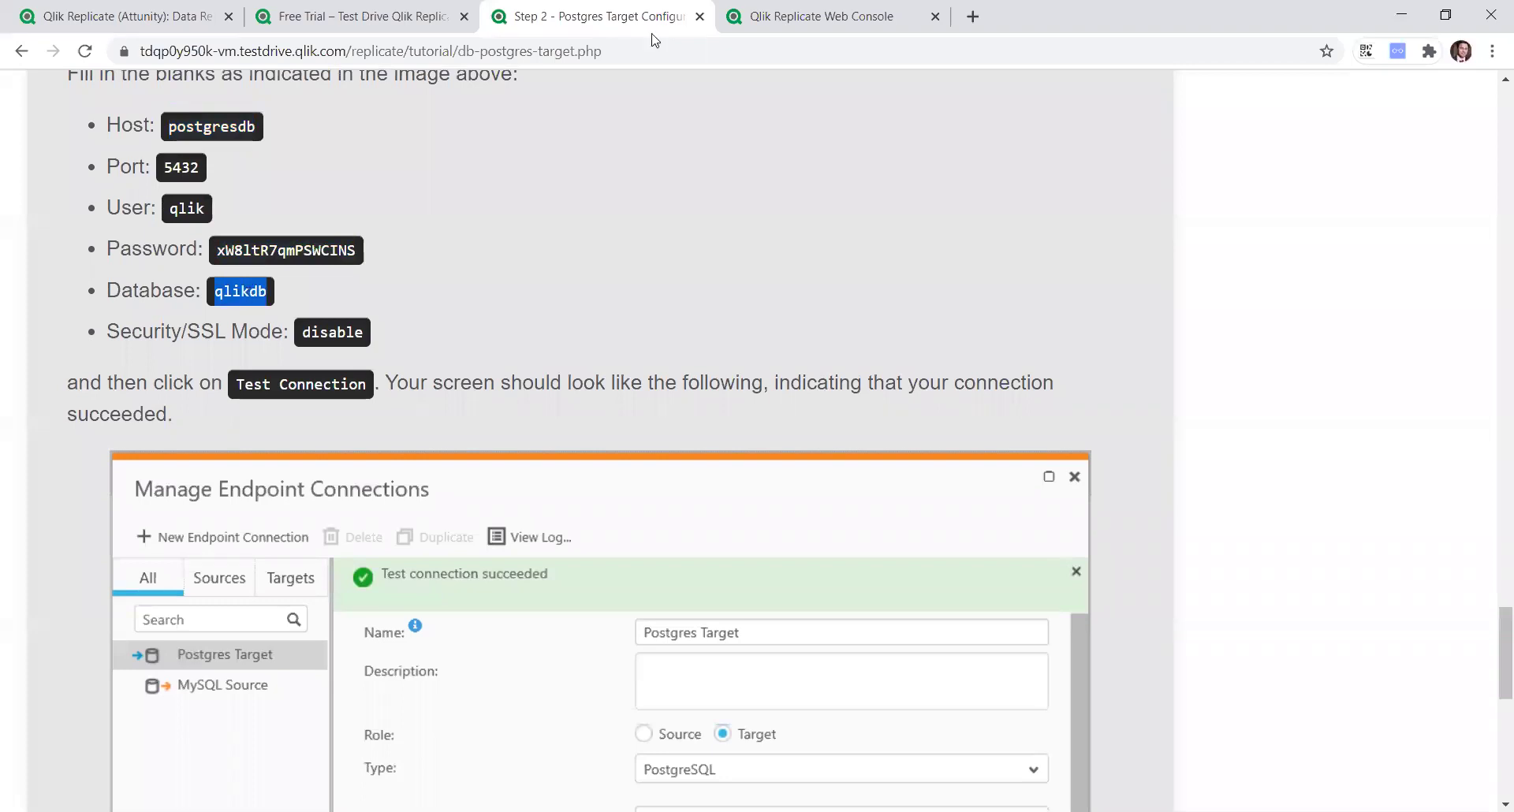
{"action": "left_click", "coordinate": [860, 14]}
{"action": "scroll", "coordinate": [848, 450], "scroll_direction": "down", "scroll_amount": 1}
{"action": "left_click", "coordinate": [900, 584]}
{"action": "key", "text": "ctrl+v"}
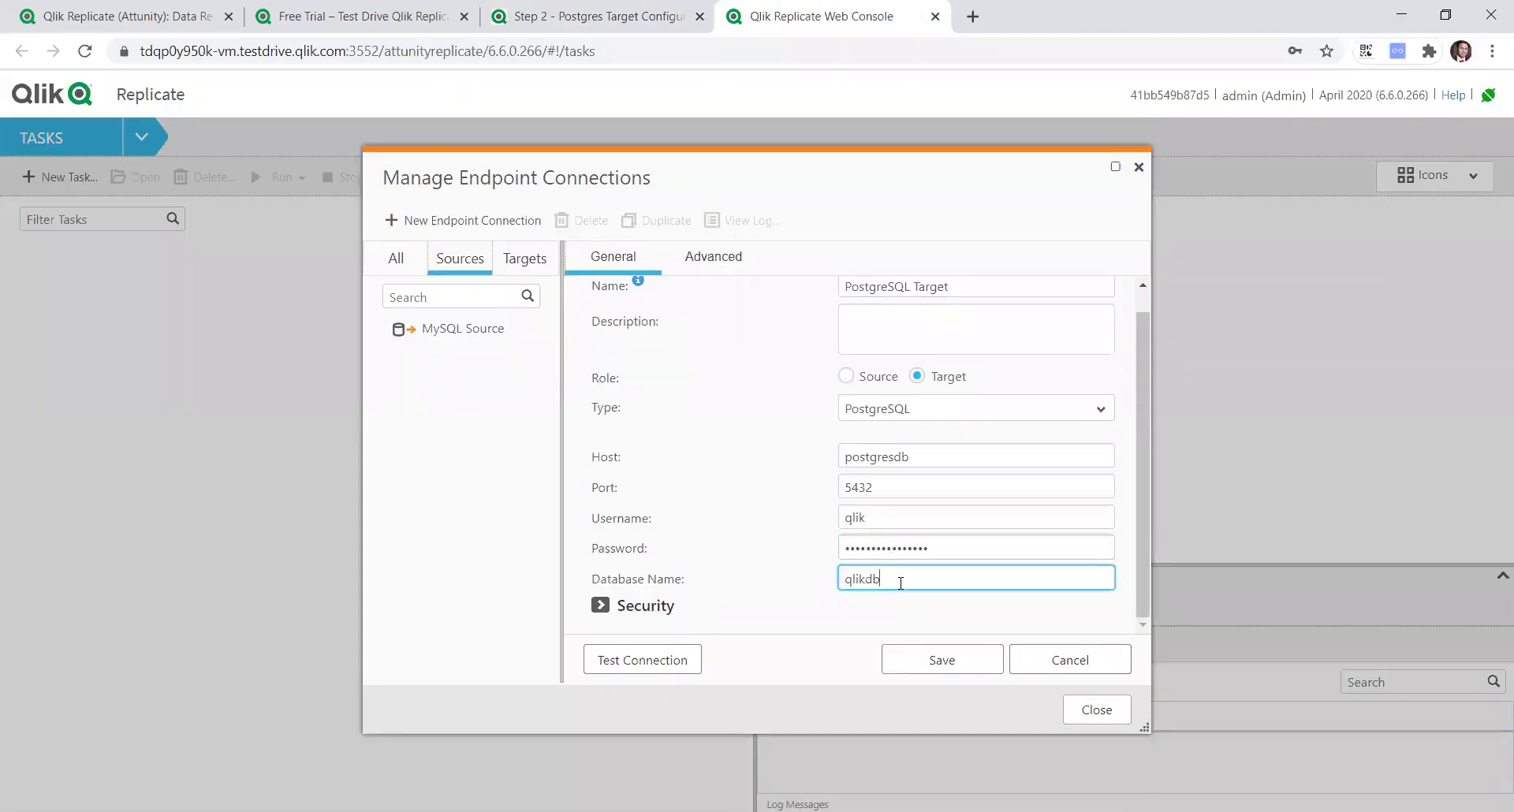
Check the required SSL mode in the tutorial and set the PostgreSQL Target endpoint's SSL Mode to disable.
{"action": "left_click", "coordinate": [657, 611]}
{"action": "scroll", "coordinate": [798, 503], "scroll_direction": "down", "scroll_amount": 1}
{"action": "scroll", "coordinate": [801, 506], "scroll_direction": "down", "scroll_amount": 3}
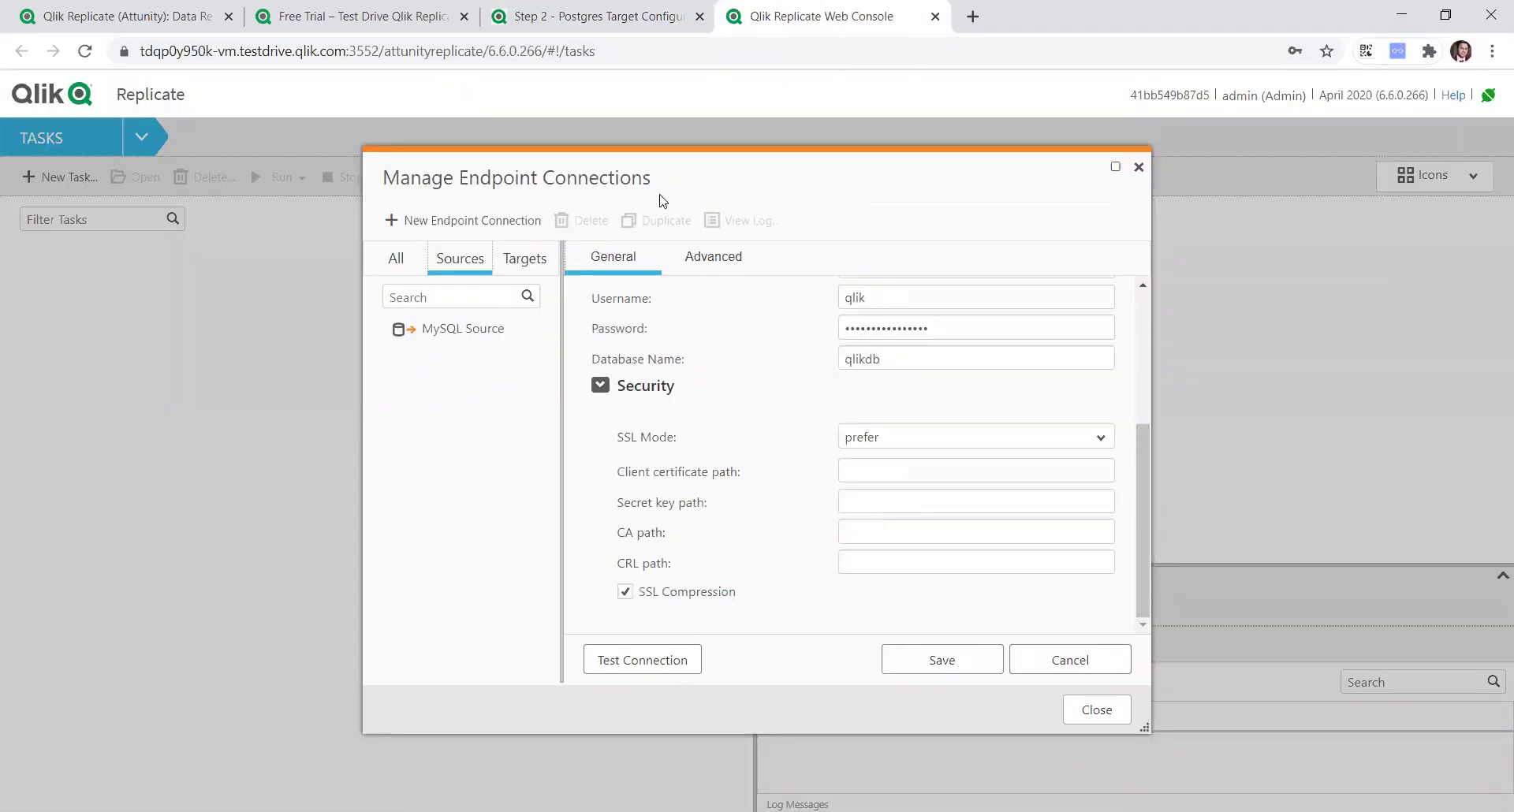
{"action": "left_click", "coordinate": [599, 16]}
{"action": "left_click", "coordinate": [801, 8]}
{"action": "left_click", "coordinate": [917, 435]}
{"action": "left_click", "coordinate": [926, 462]}
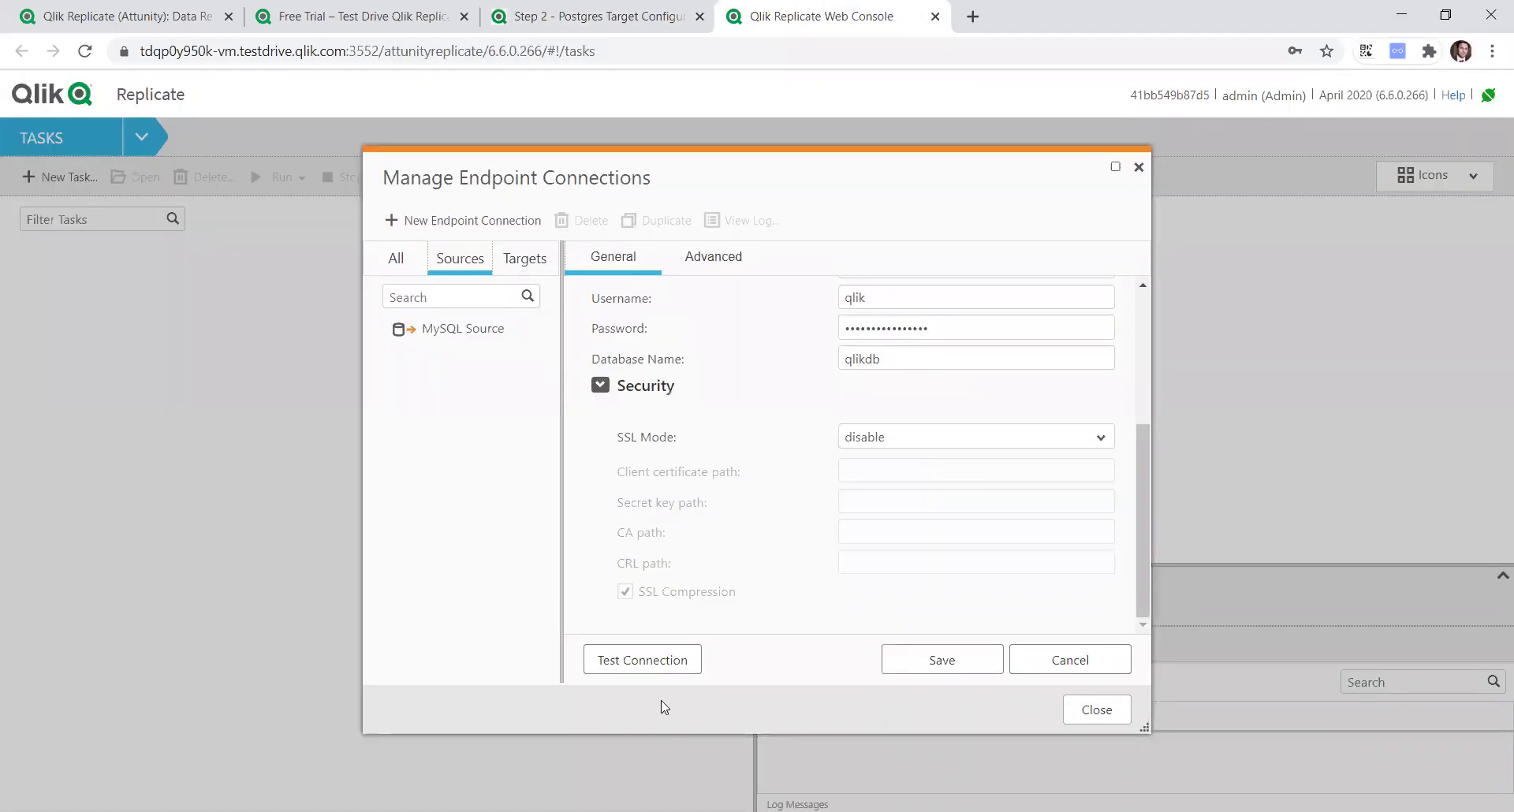
Test the PostgreSQL Target connection, save the endpoint, and list all source and target endpoint connections.
{"action": "left_click", "coordinate": [630, 666]}
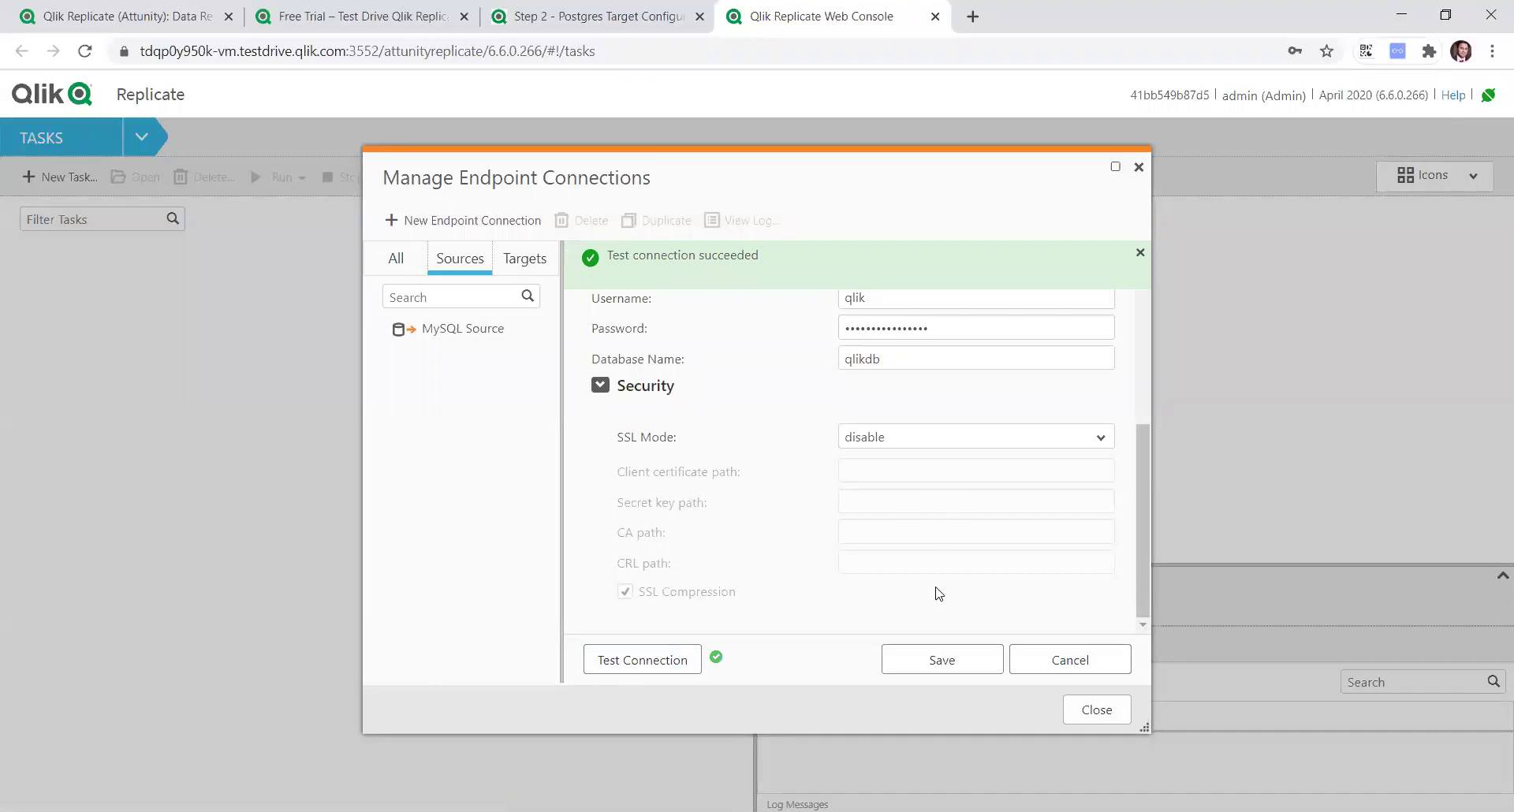
{"action": "left_click", "coordinate": [930, 661]}
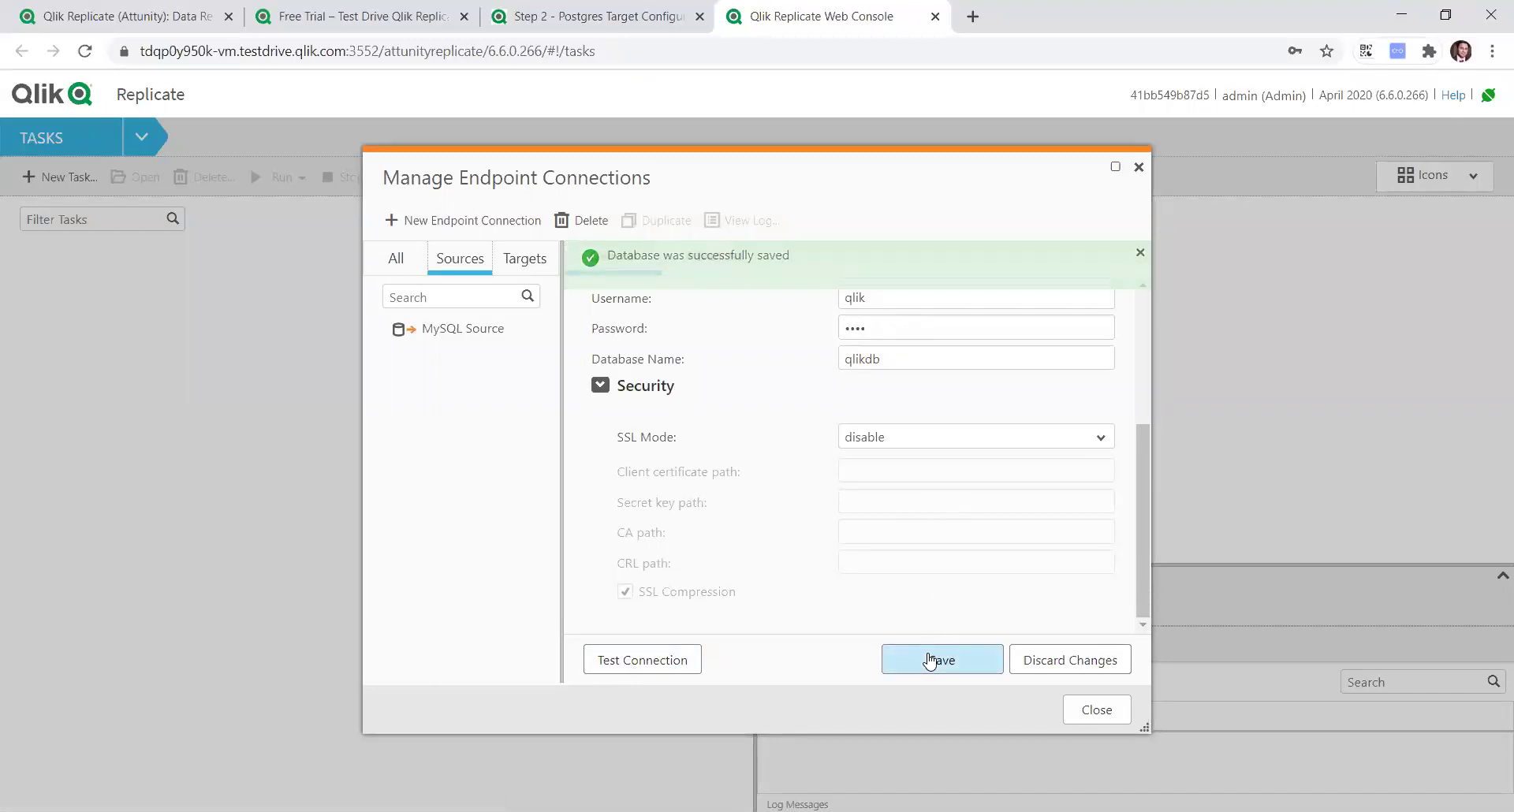
{"action": "left_click", "coordinate": [915, 671]}
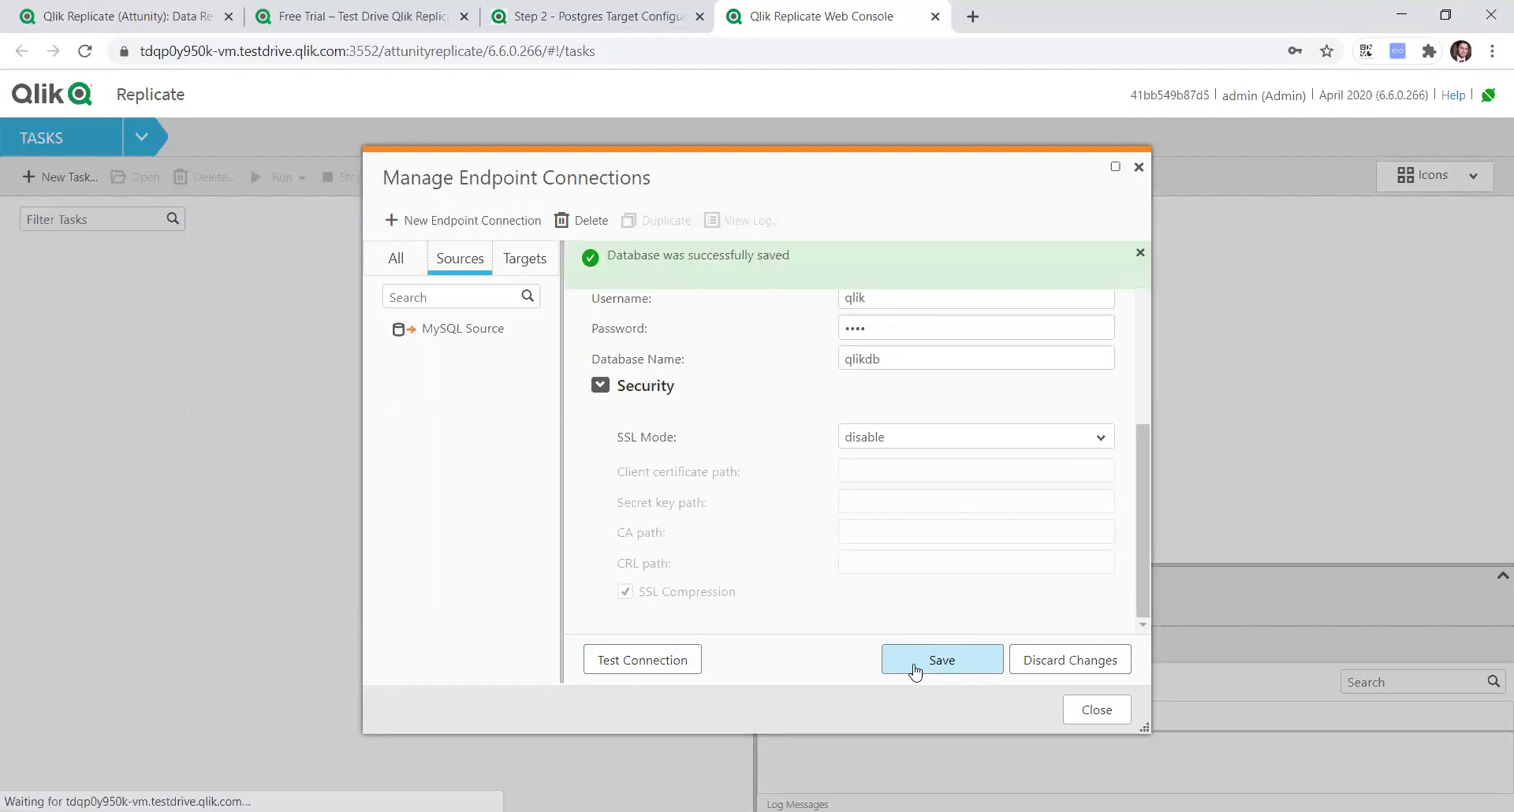
{"action": "left_click", "coordinate": [521, 262]}
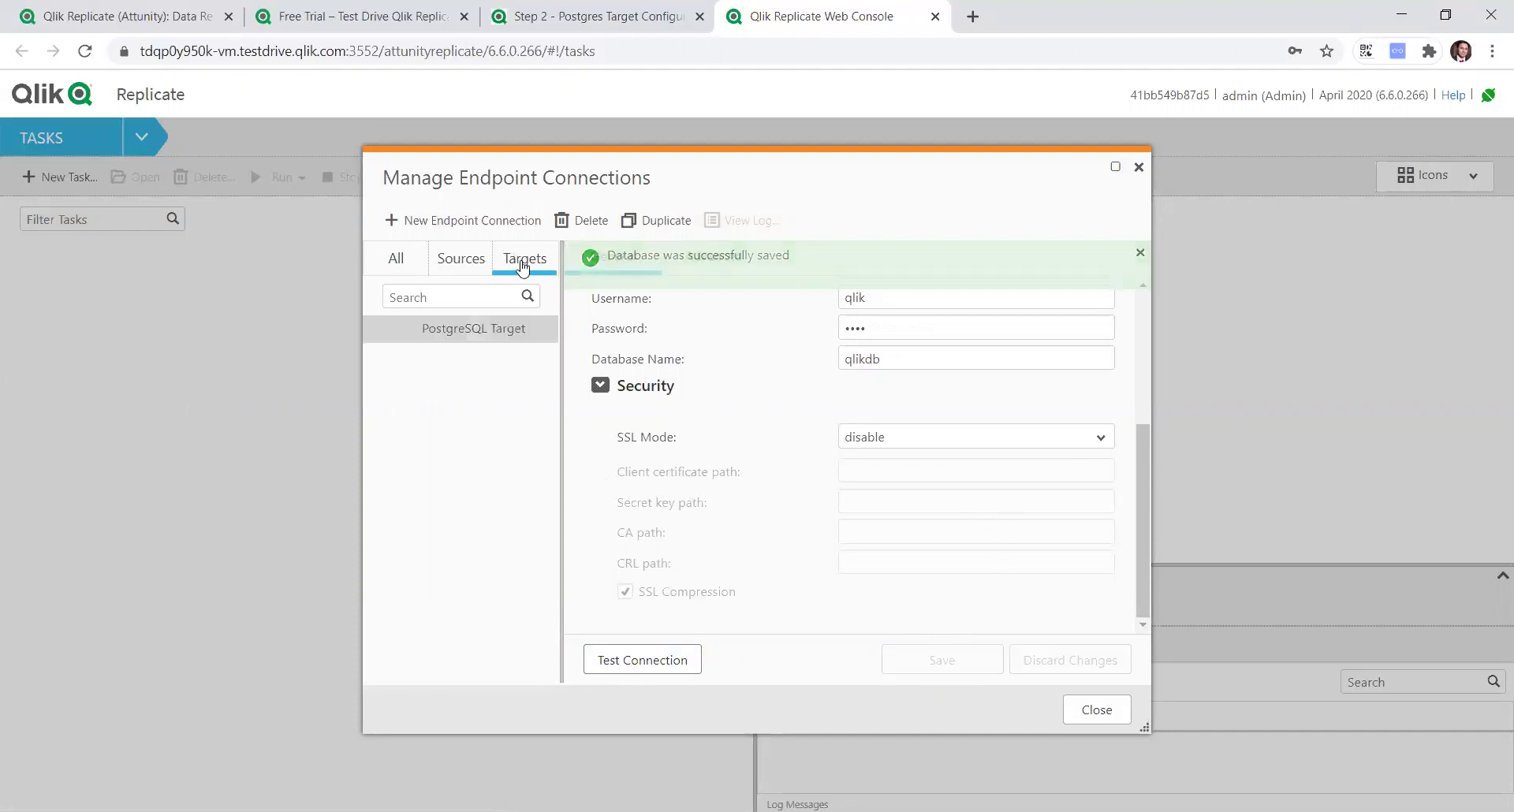
{"action": "left_click", "coordinate": [395, 258]}
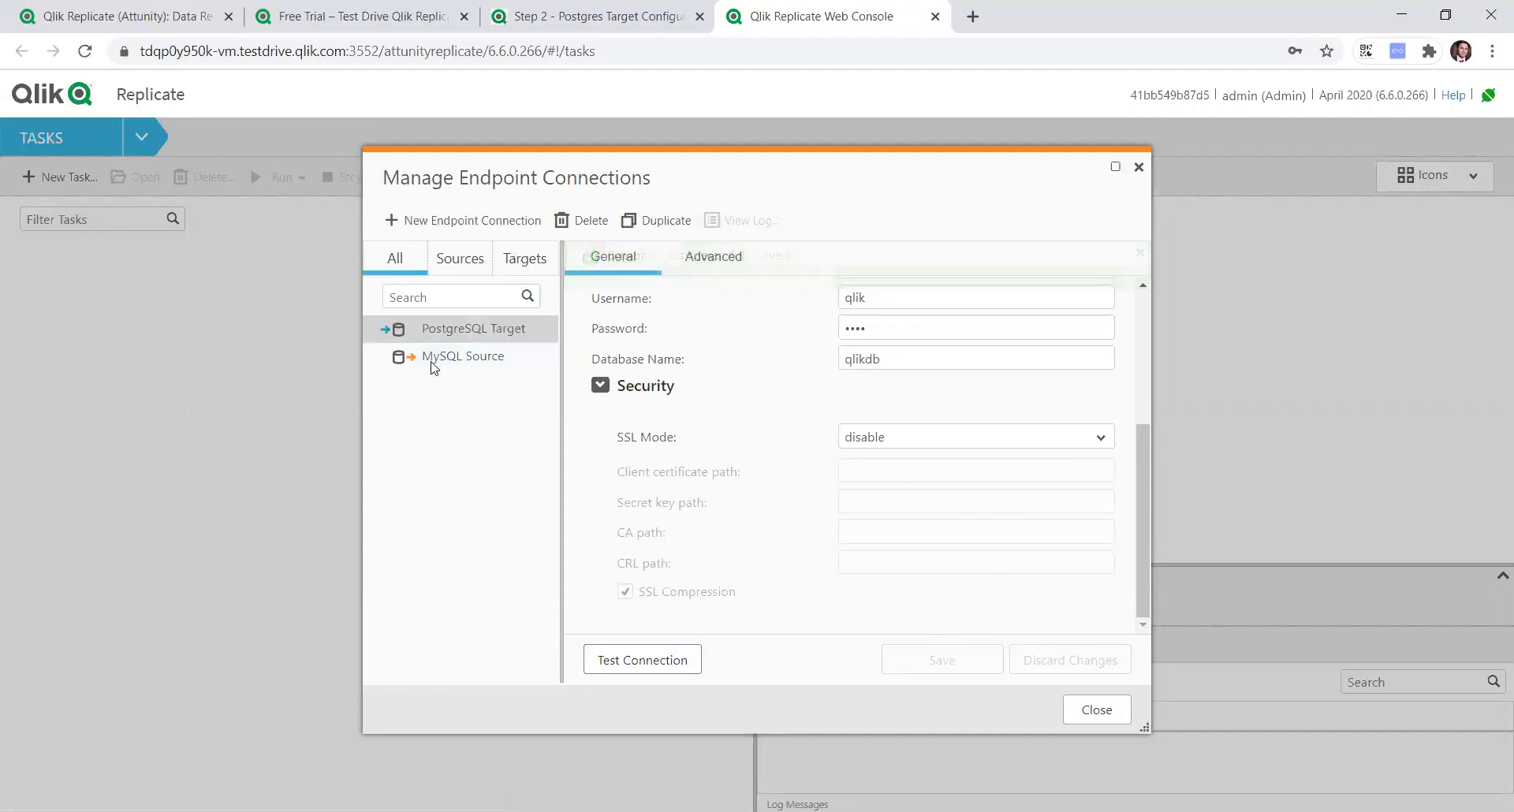
Review the Postgres target configuration page of the tutorial and return to the Replicate web console.
{"action": "left_click", "coordinate": [567, 9]}
{"action": "scroll", "coordinate": [1325, 278], "scroll_direction": "down", "scroll_amount": 10}
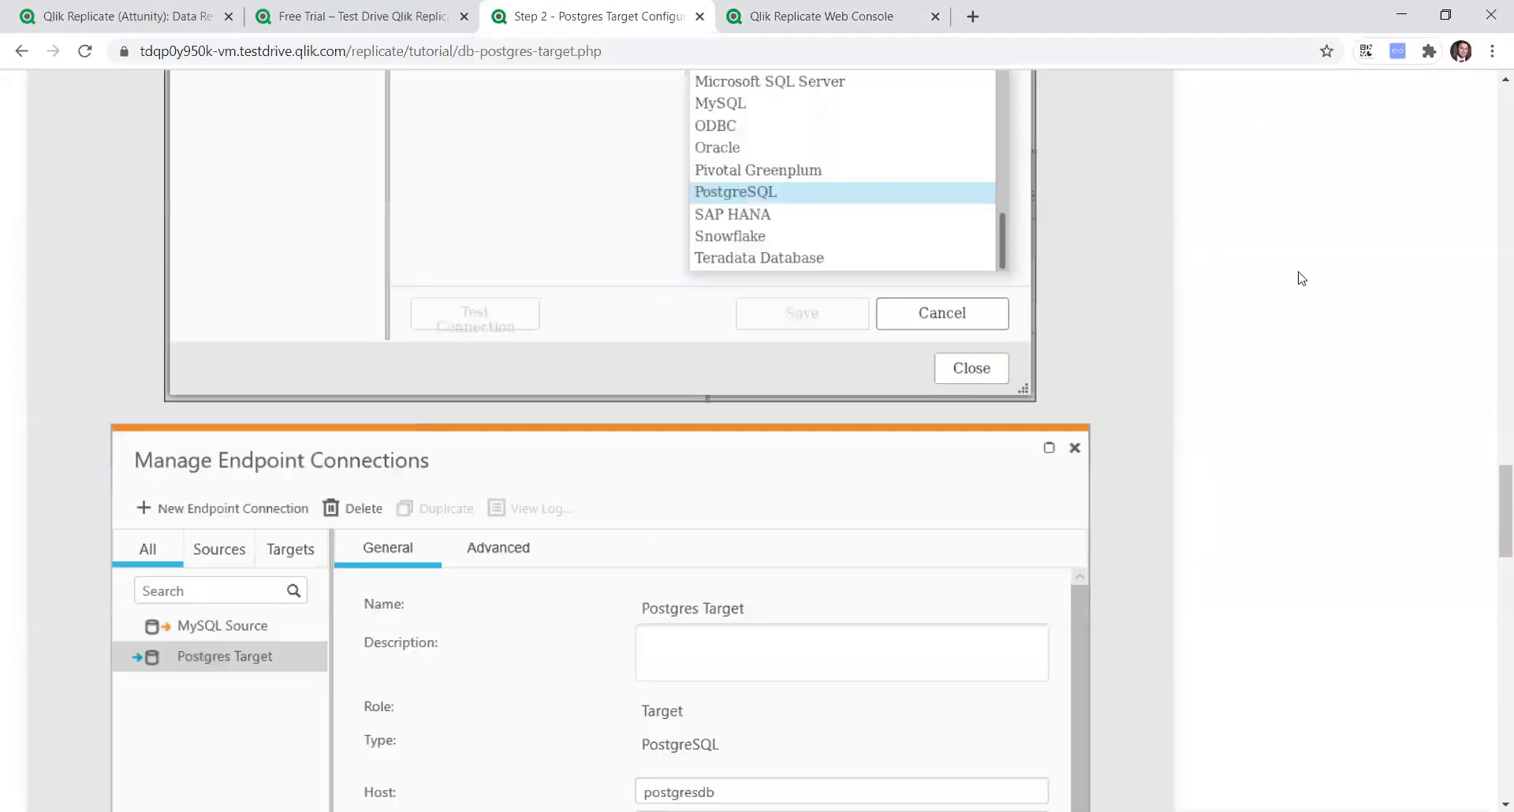
{"action": "scroll", "coordinate": [1340, 315], "scroll_direction": "up", "scroll_amount": 10}
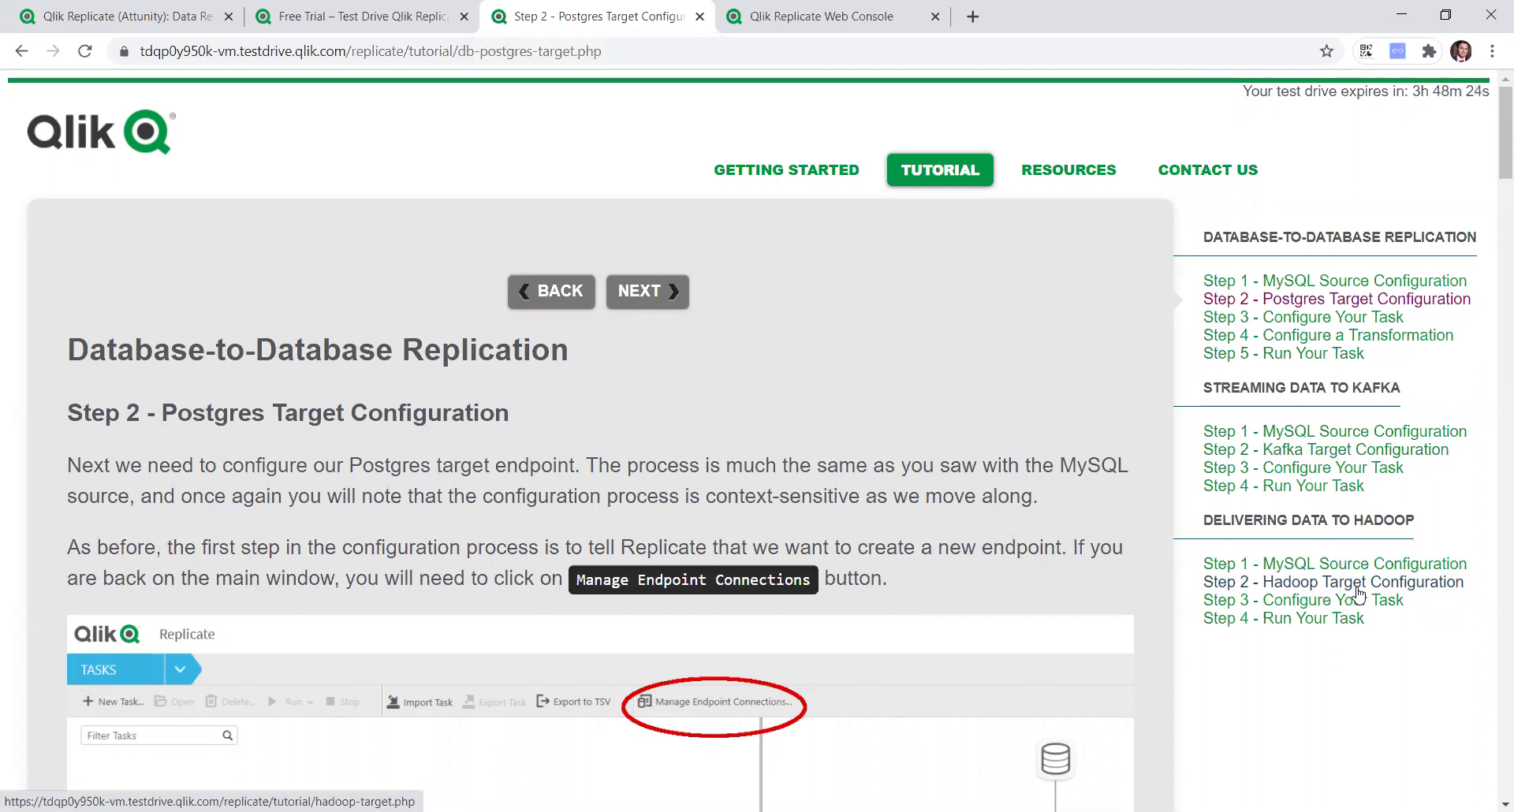
{"action": "left_click", "coordinate": [820, 16]}
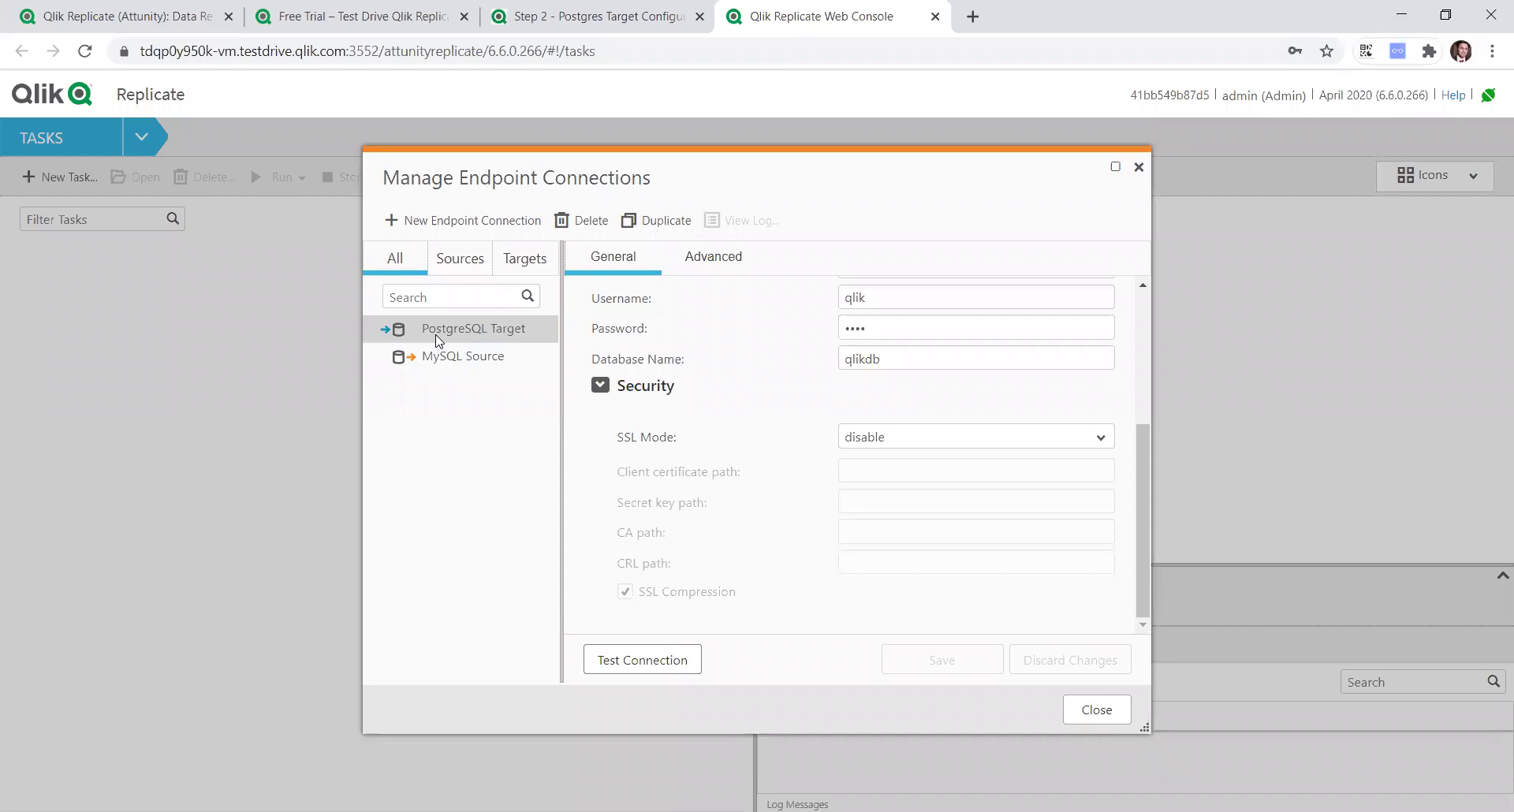
Close the endpoint manager without saving the password in the browser, and create a Unidirectional task named MySQL to Postgress.
{"action": "left_click", "coordinate": [1096, 710]}
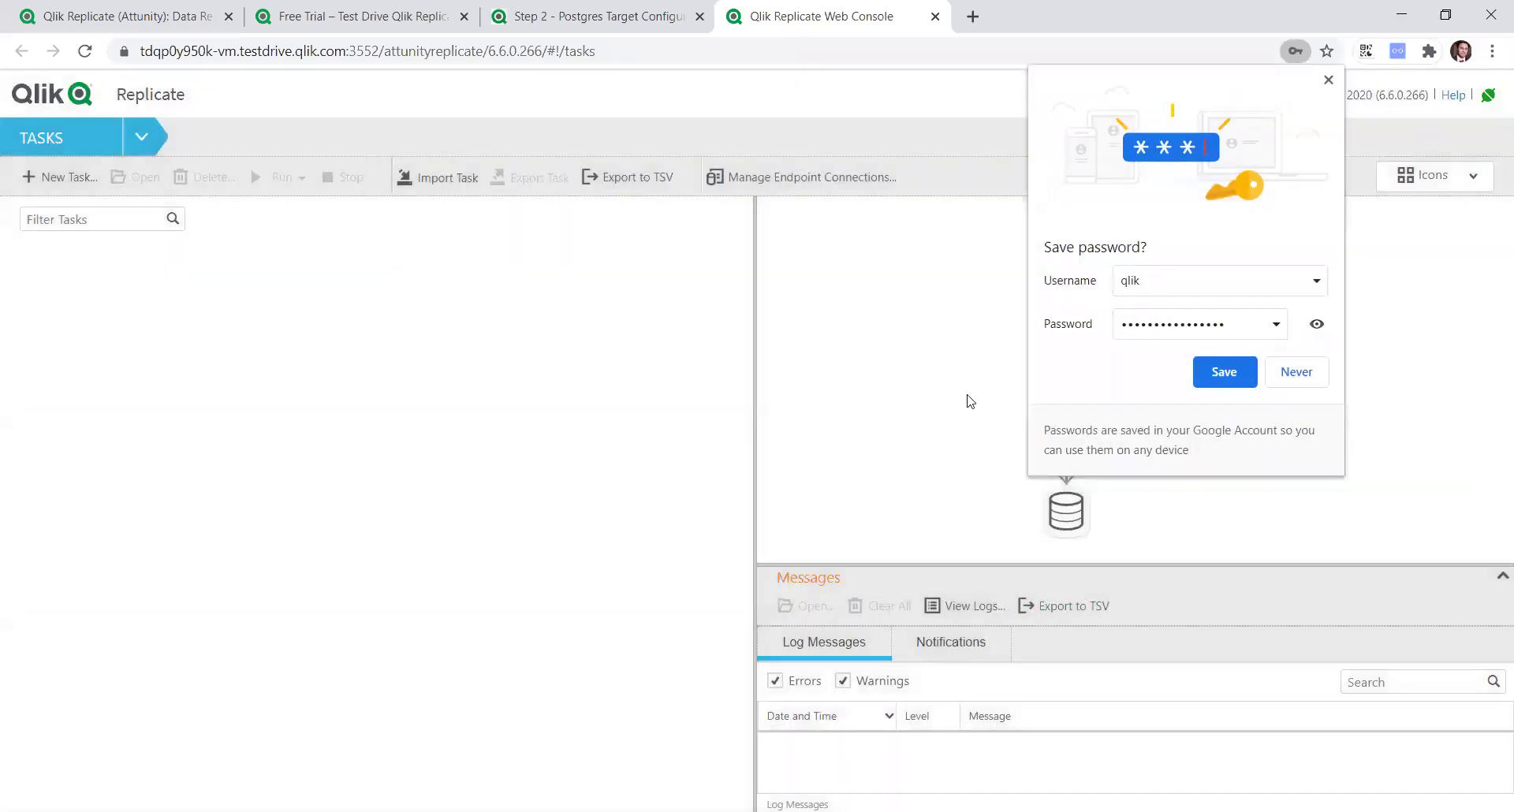
{"action": "left_click", "coordinate": [1331, 81]}
{"action": "left_click", "coordinate": [78, 176]}
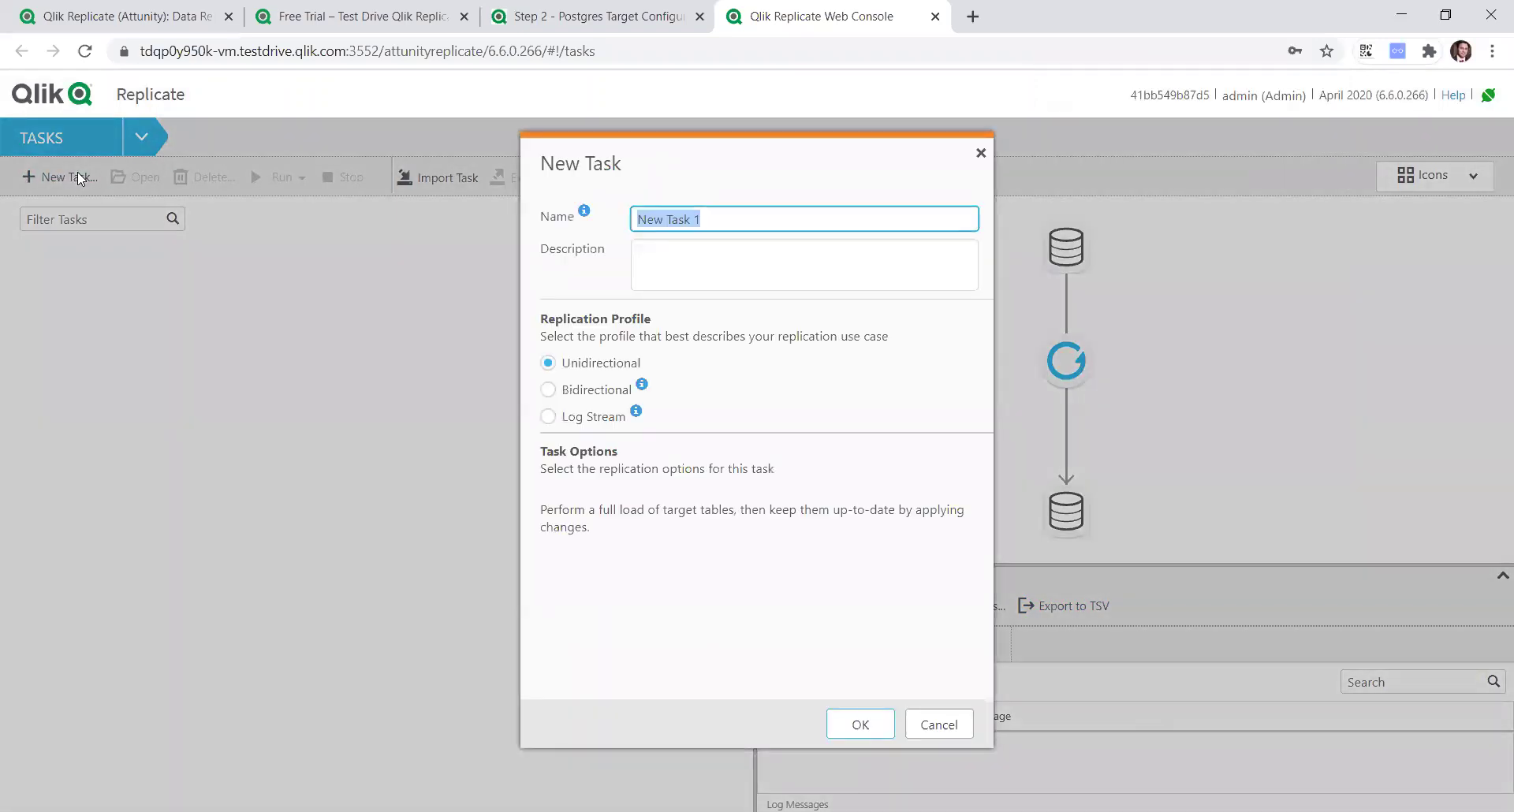
{"action": "type", "text": "MySQL to Postgress"}
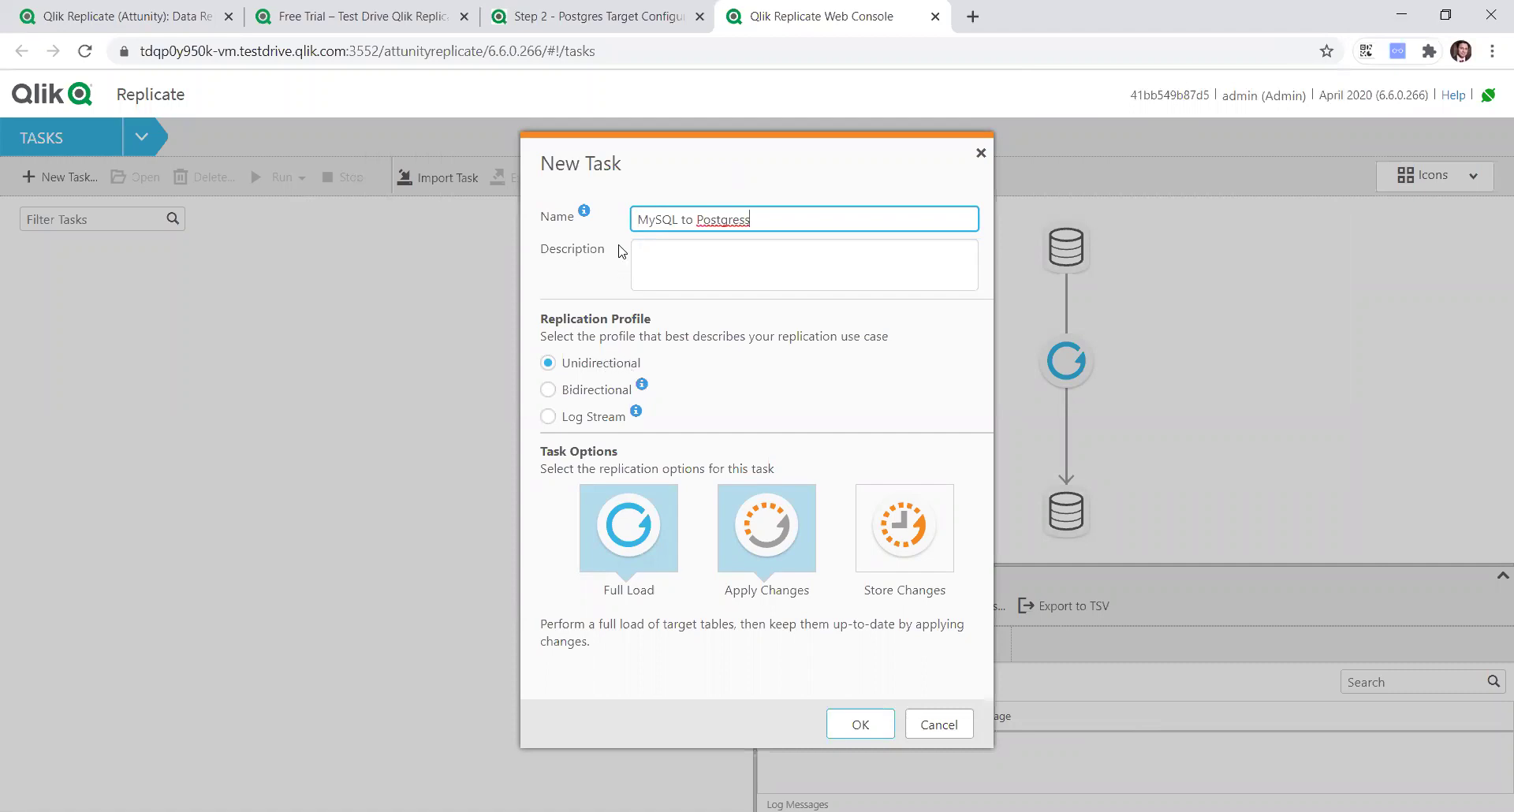
{"action": "left_click", "coordinate": [548, 390]}
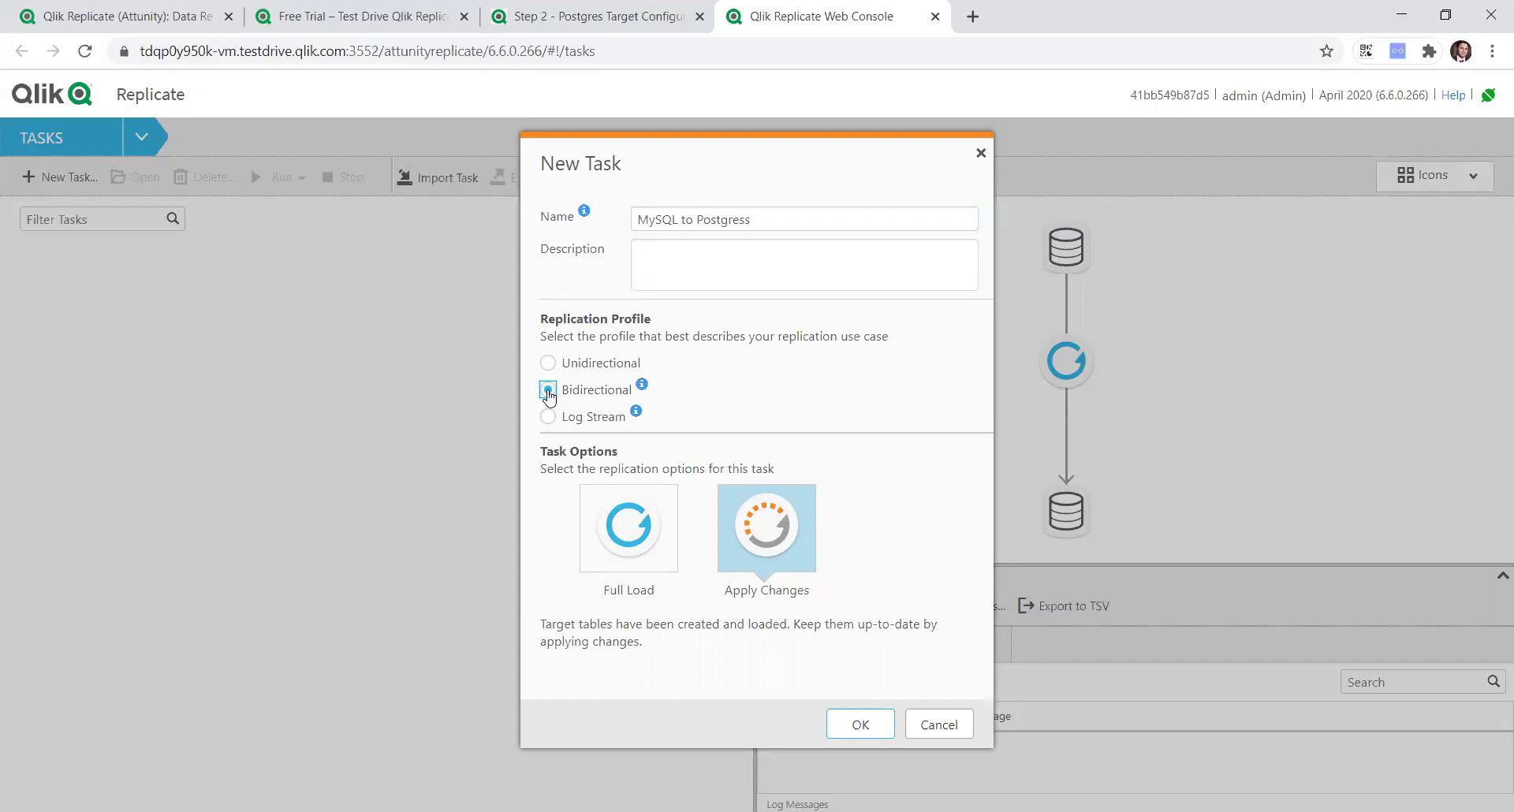
{"action": "left_click", "coordinate": [547, 417]}
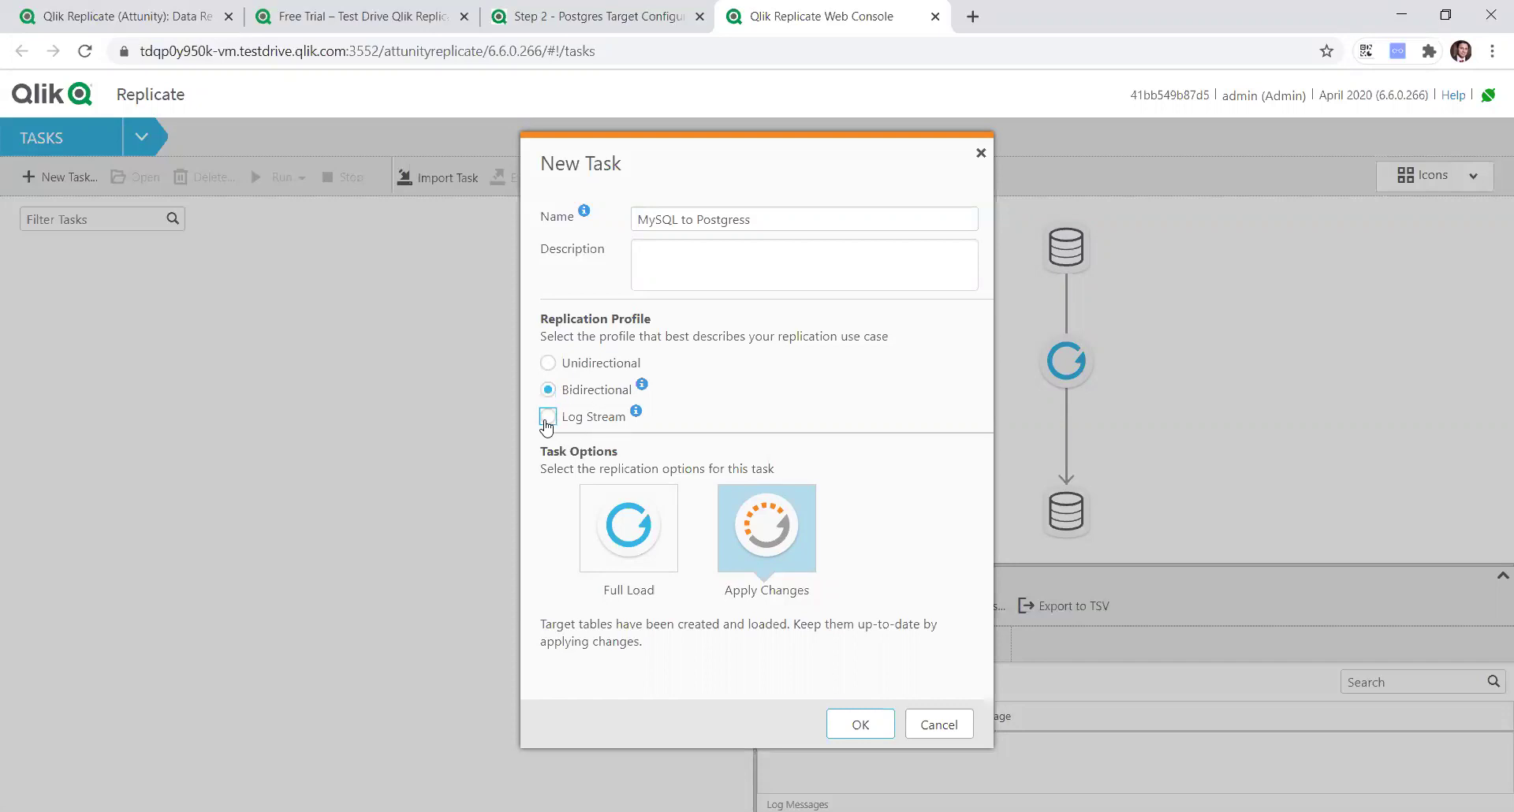
{"action": "left_click", "coordinate": [549, 365]}
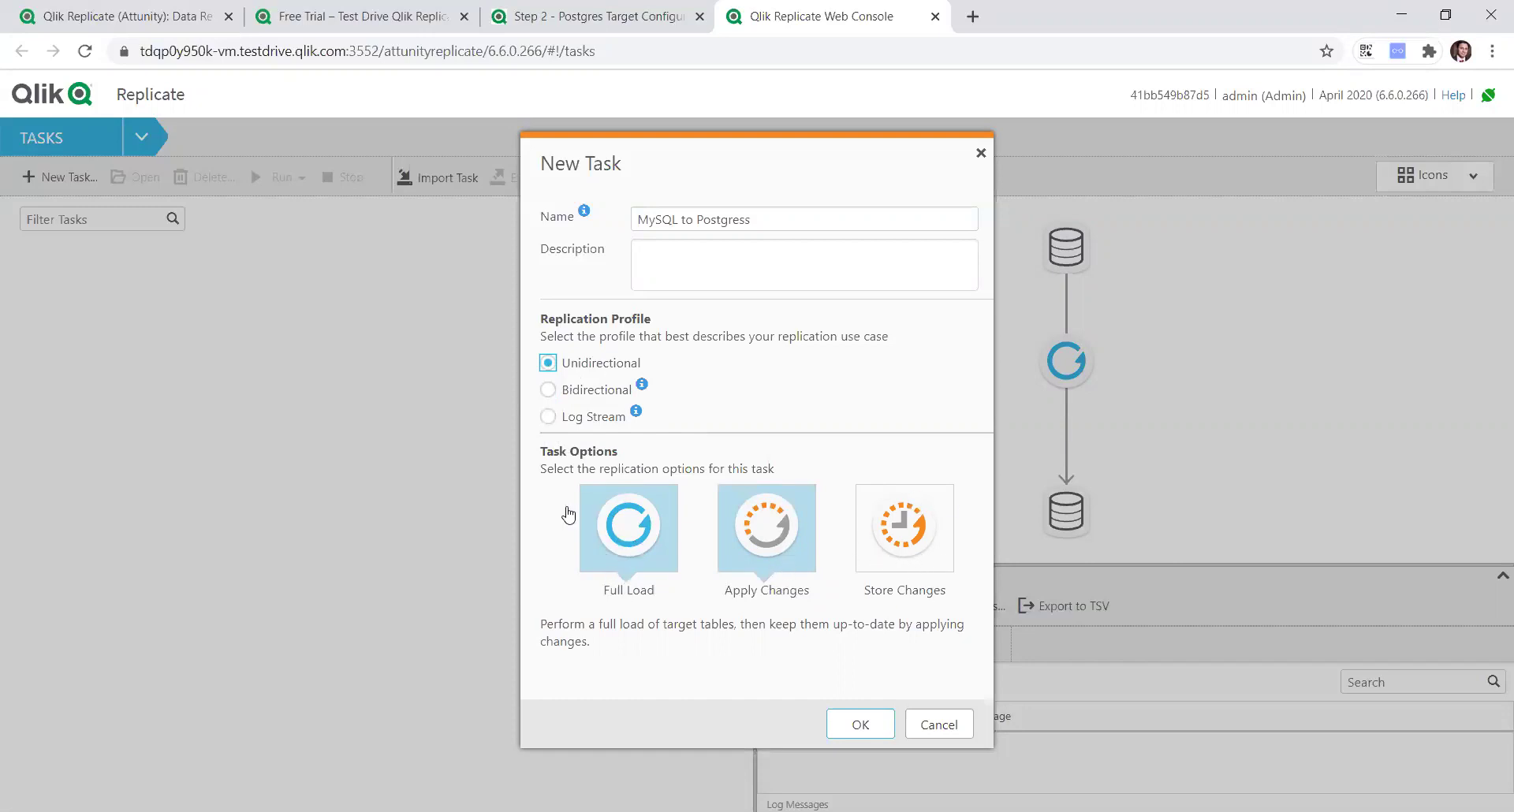
{"action": "left_click", "coordinate": [865, 726]}
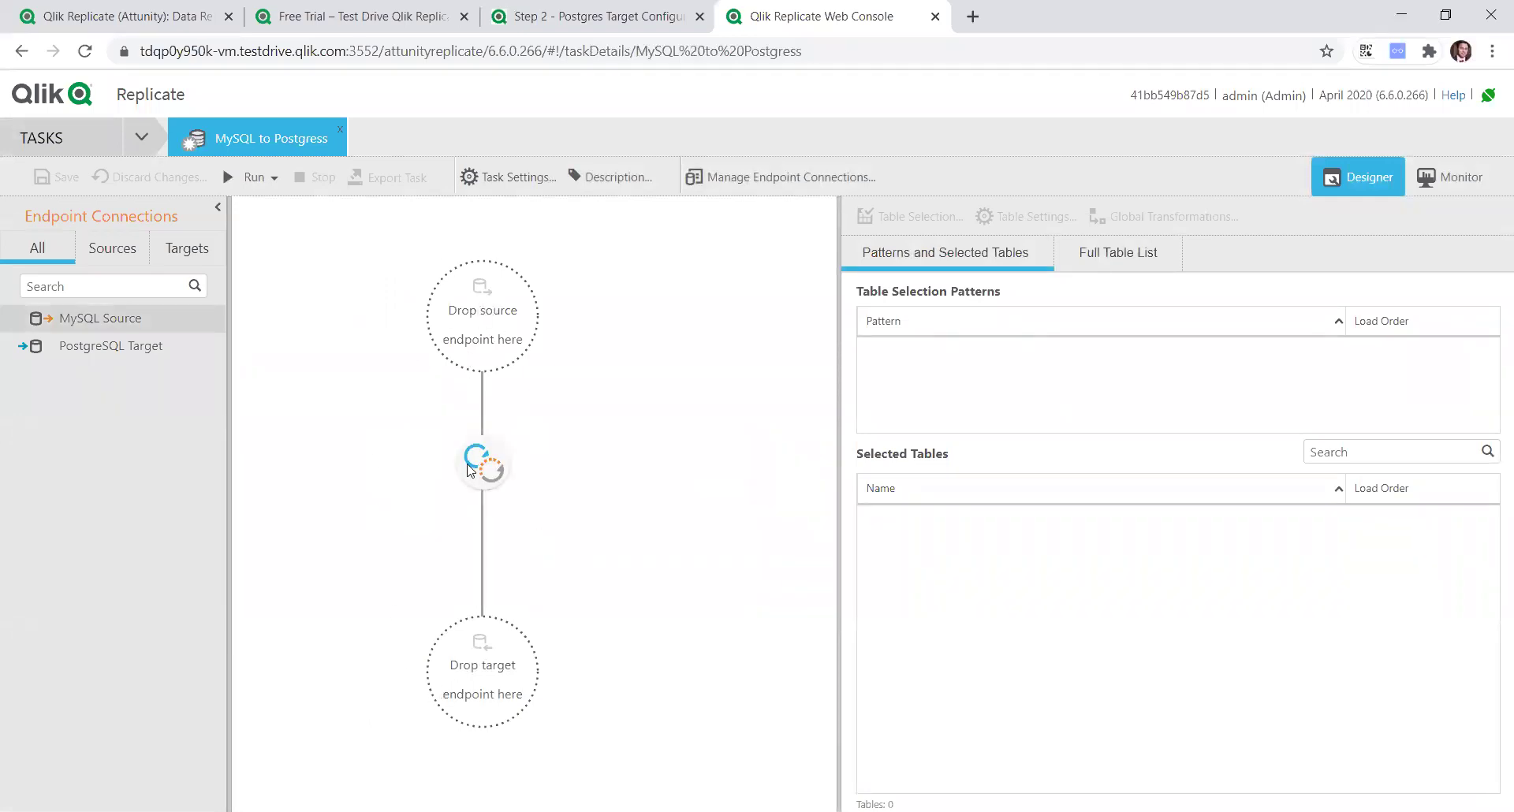
Assign MySQL Source as the task's source endpoint and PostgreSQL Target as its target endpoint.
{"action": "left_click_drag", "start_coordinate": [203, 319], "coordinate": [506, 348]}
{"action": "left_click_drag", "start_coordinate": [106, 355], "coordinate": [508, 689]}
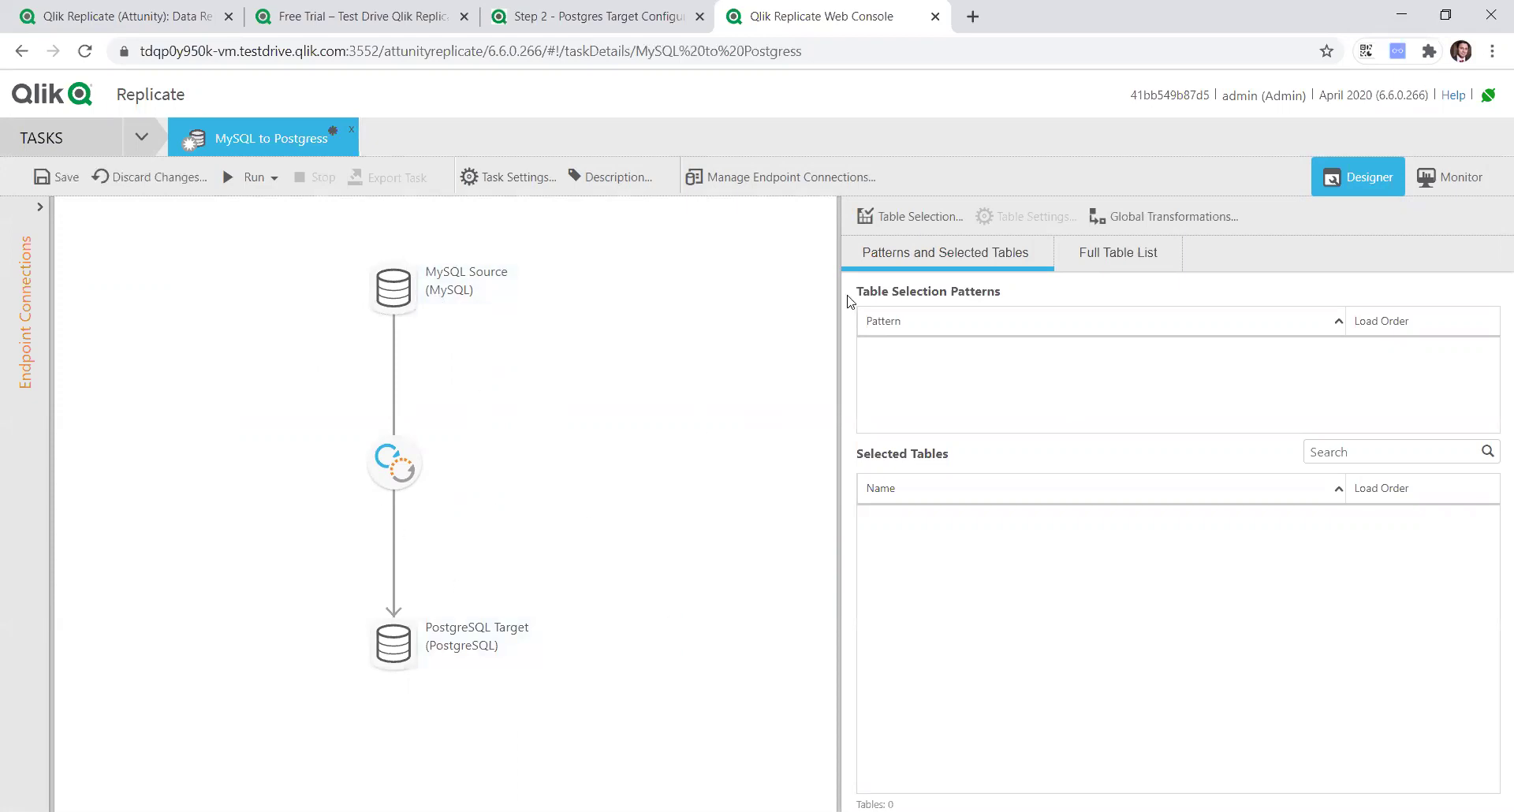
Search the testdrive schema for its tables and add all of them to the task's selected tables.
{"action": "left_click", "coordinate": [934, 224]}
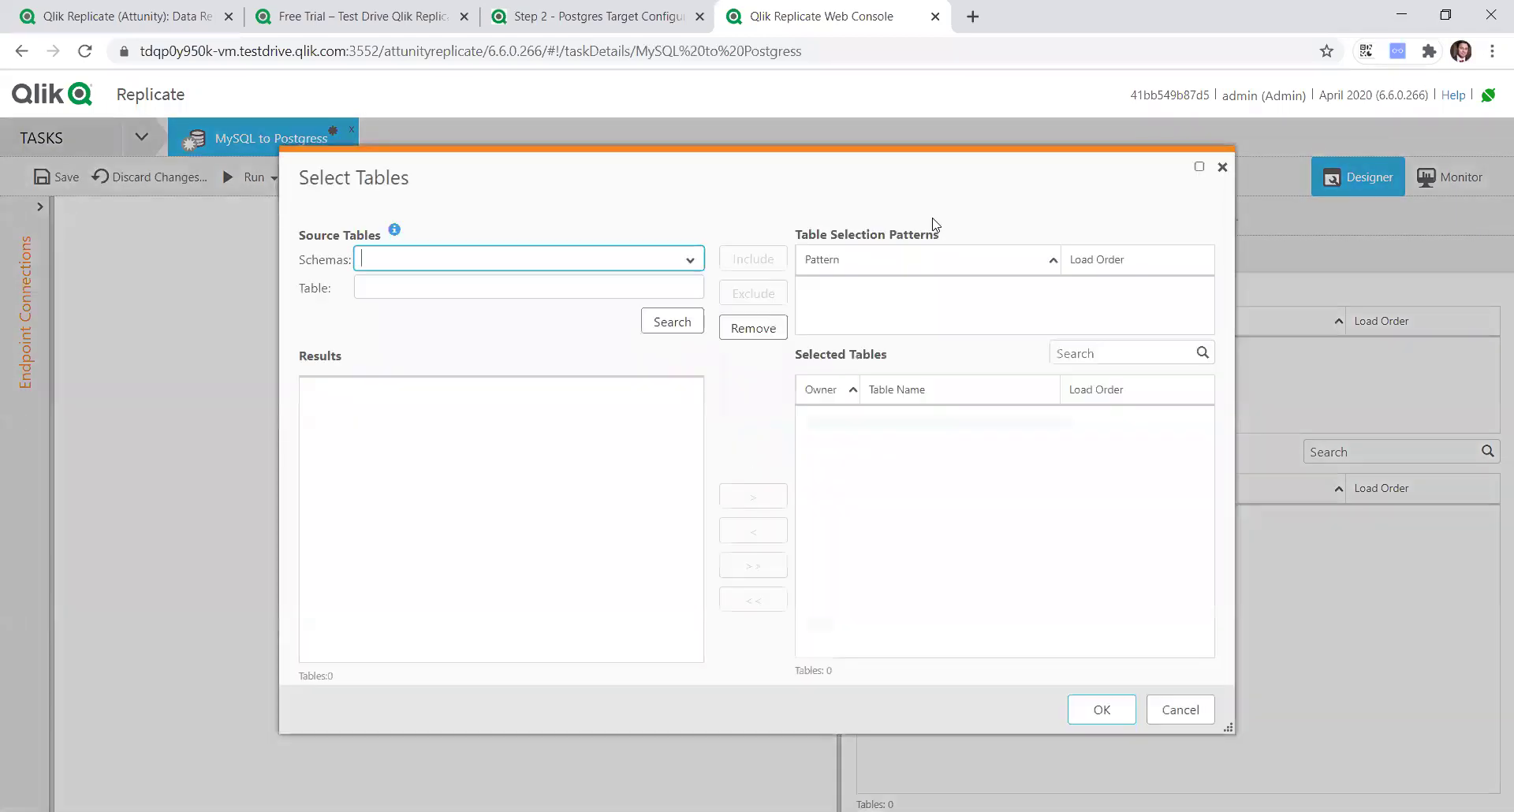
{"action": "left_click", "coordinate": [696, 257]}
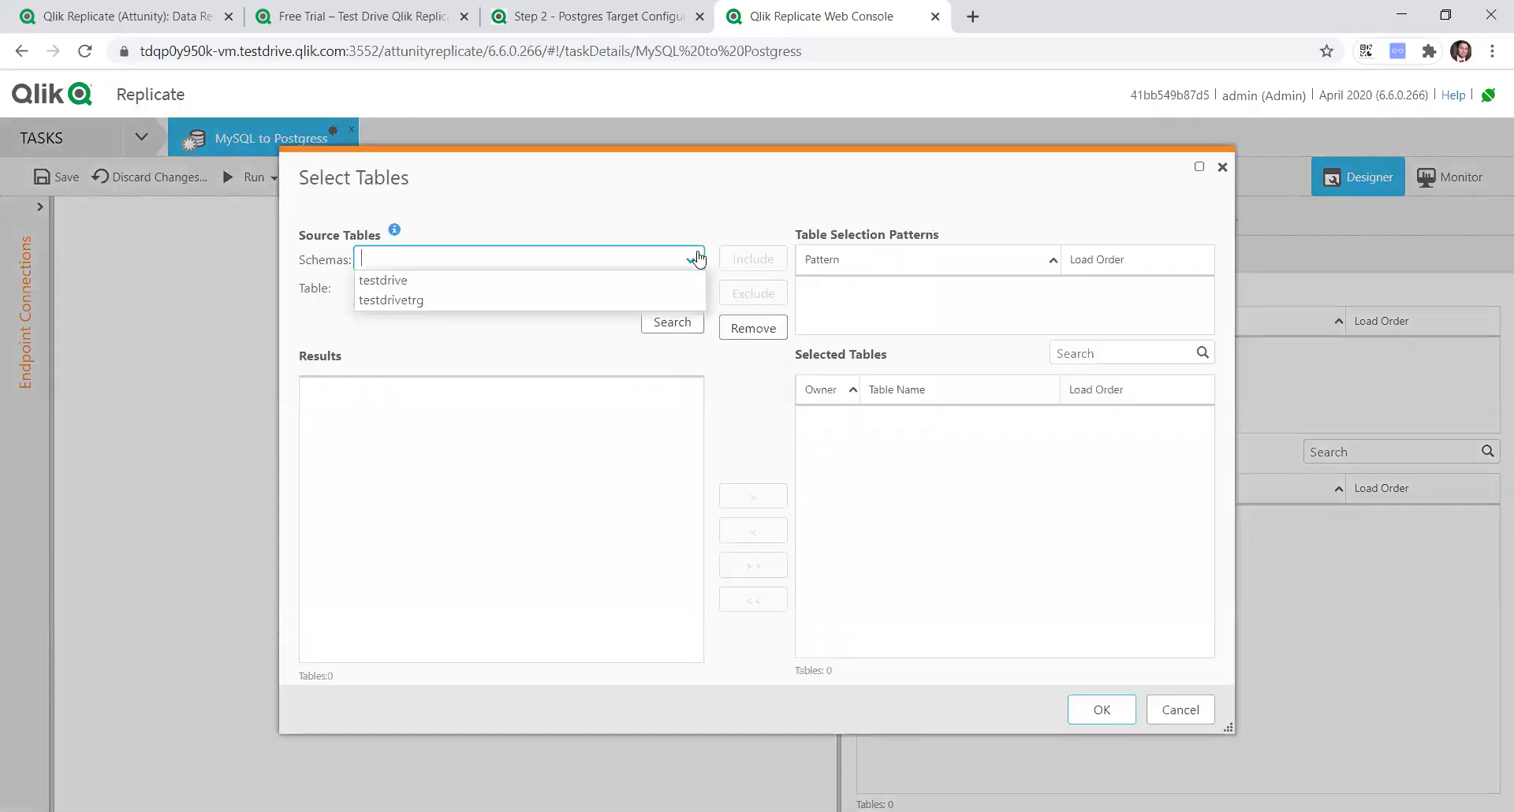
{"action": "left_click", "coordinate": [580, 281]}
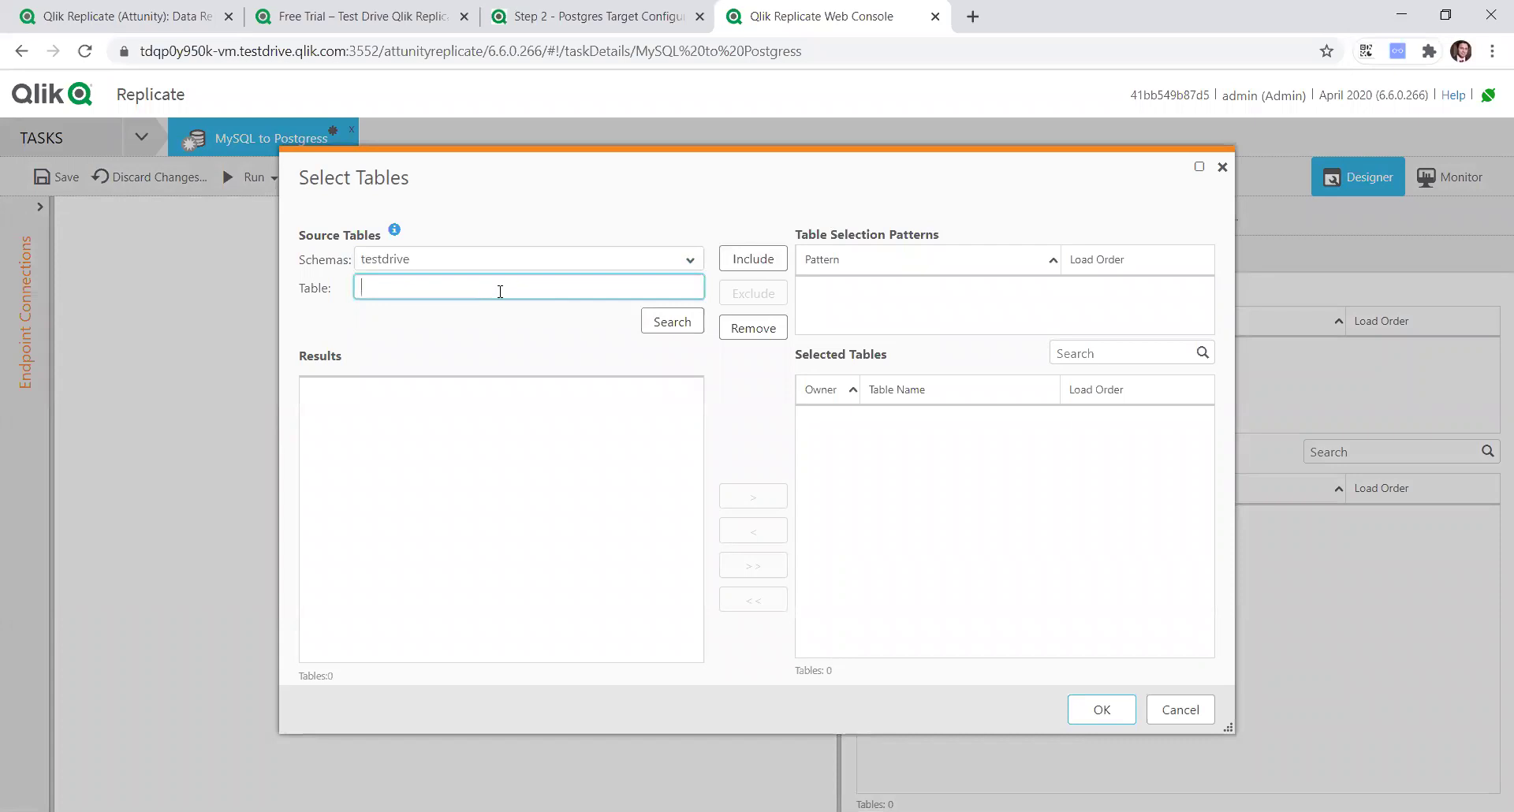
{"action": "left_click", "coordinate": [666, 322]}
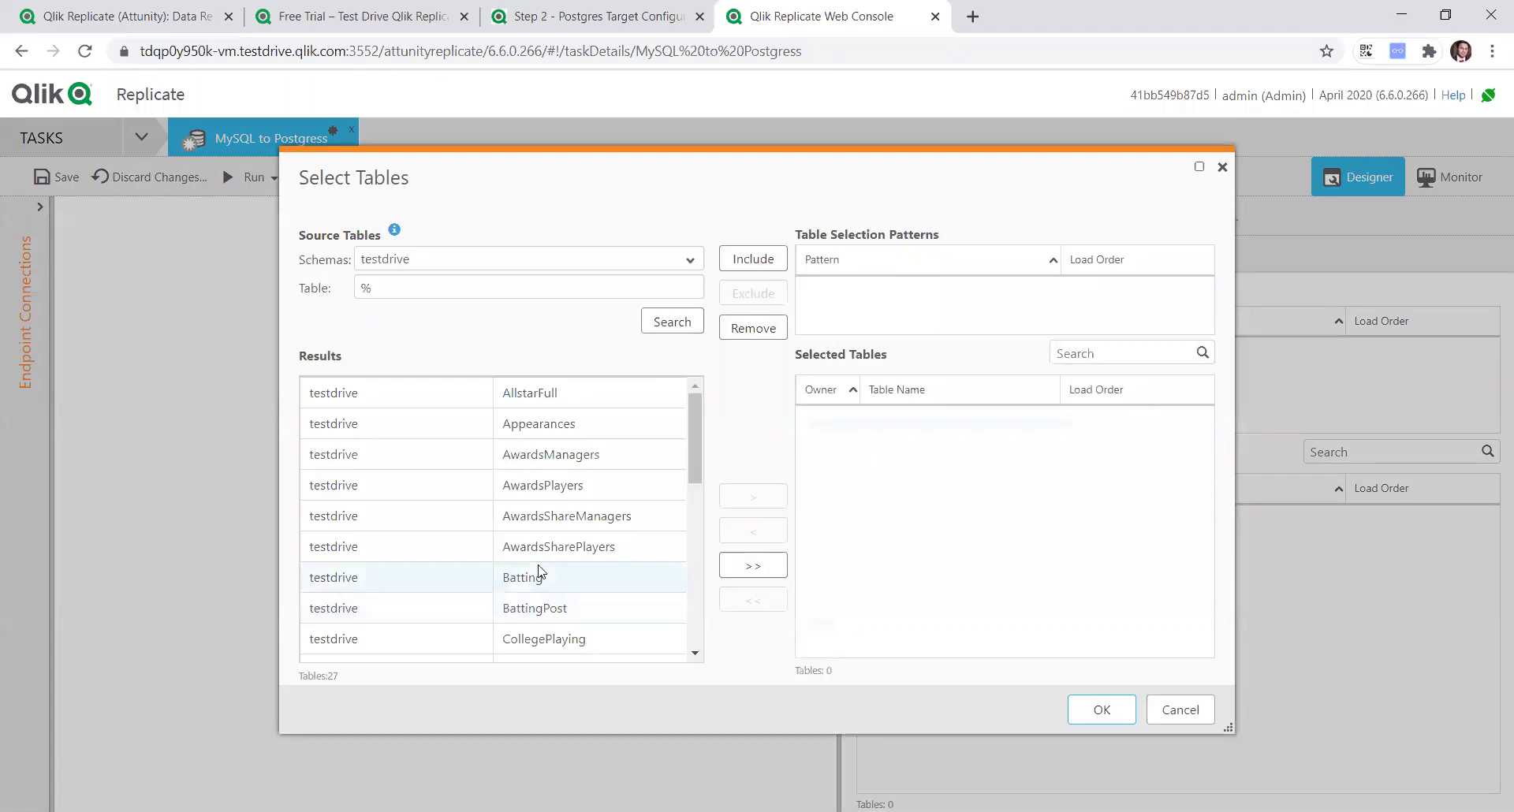
{"action": "left_click", "coordinate": [751, 566]}
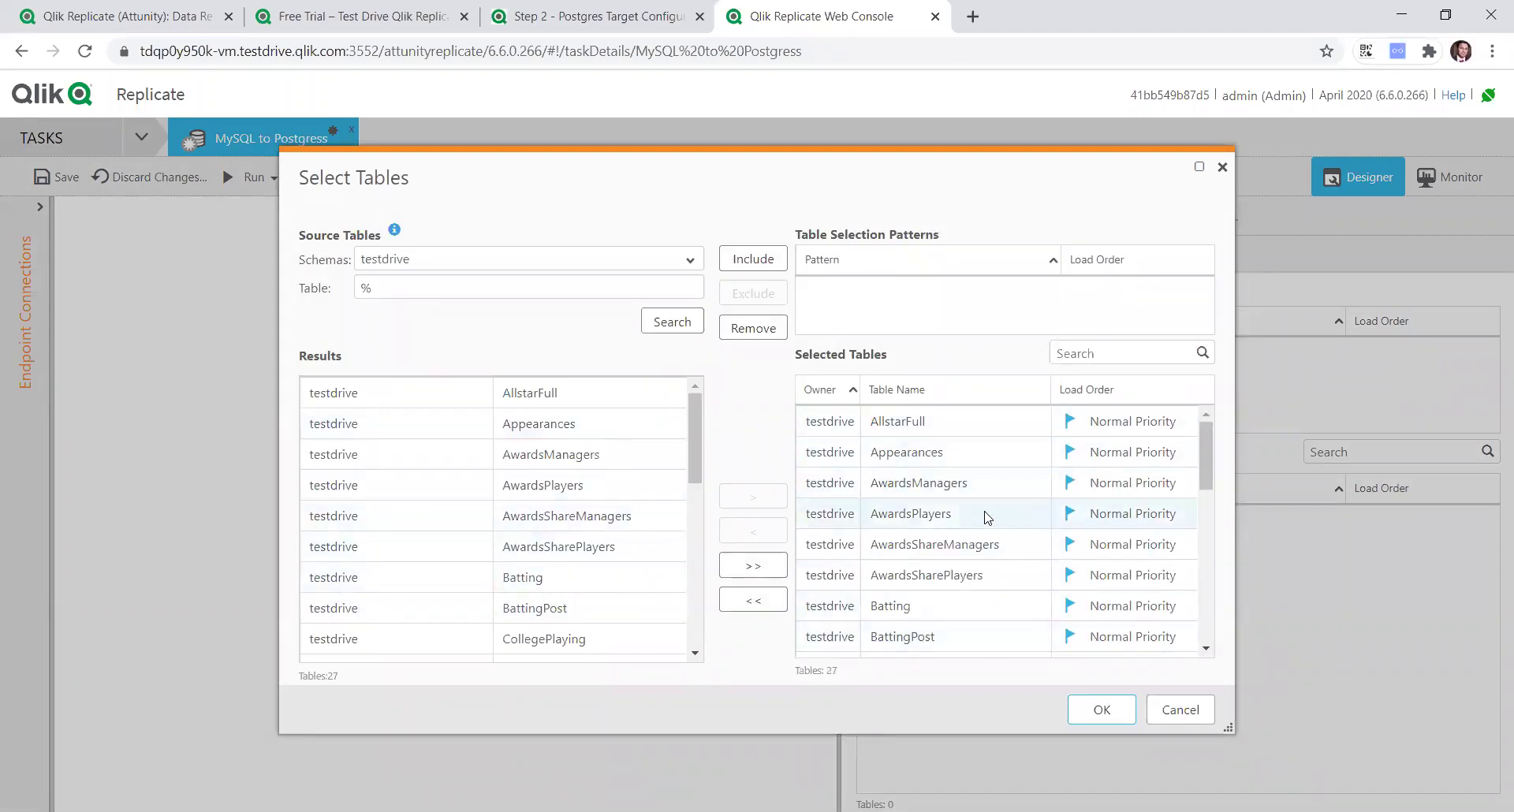
{"action": "left_click", "coordinate": [1101, 709]}
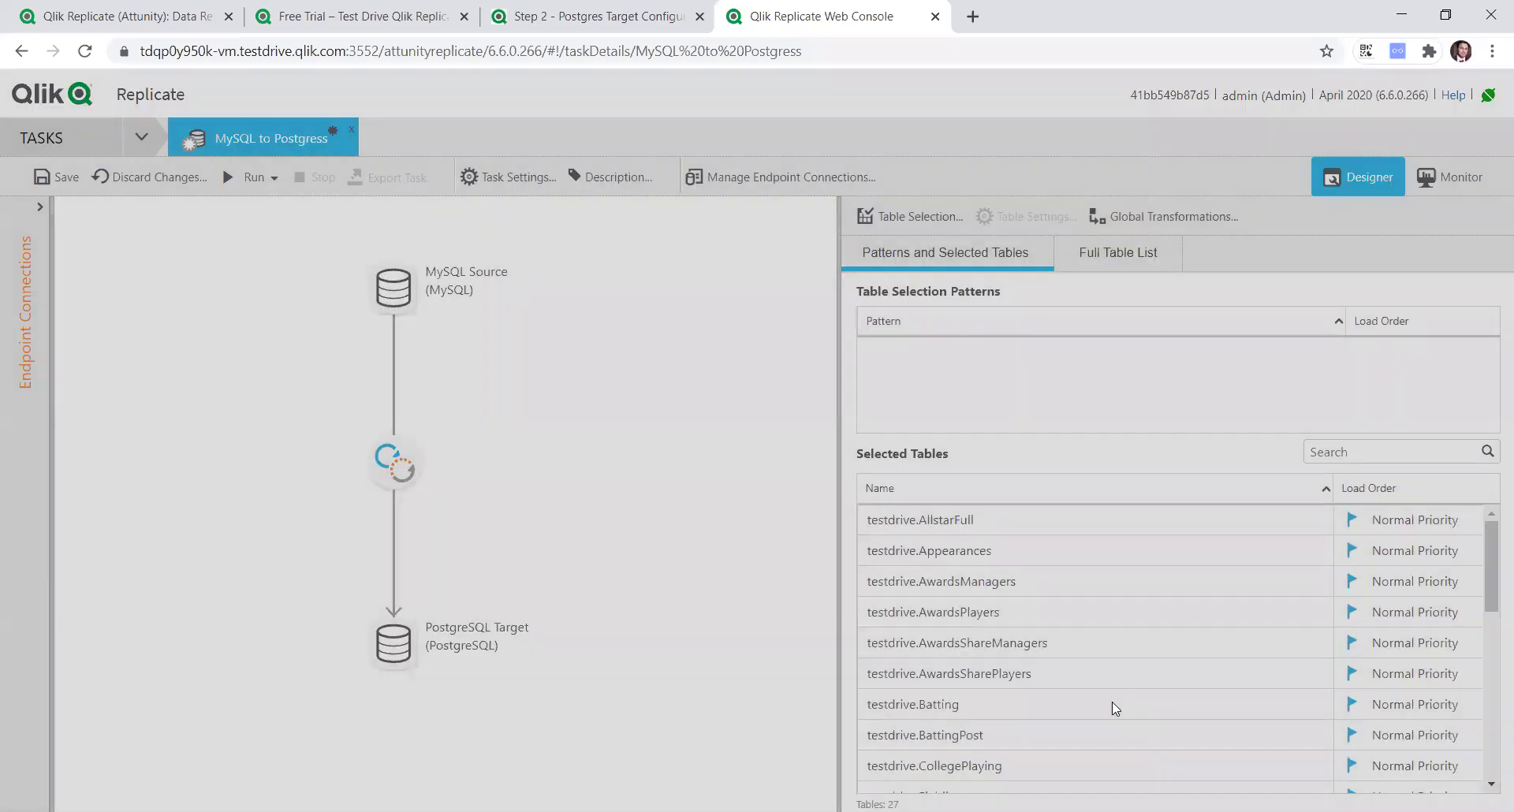
Open the table settings of testdrive.Managers and view its column transformations.
{"action": "scroll", "coordinate": [1216, 720], "scroll_direction": "down", "scroll_amount": 5}
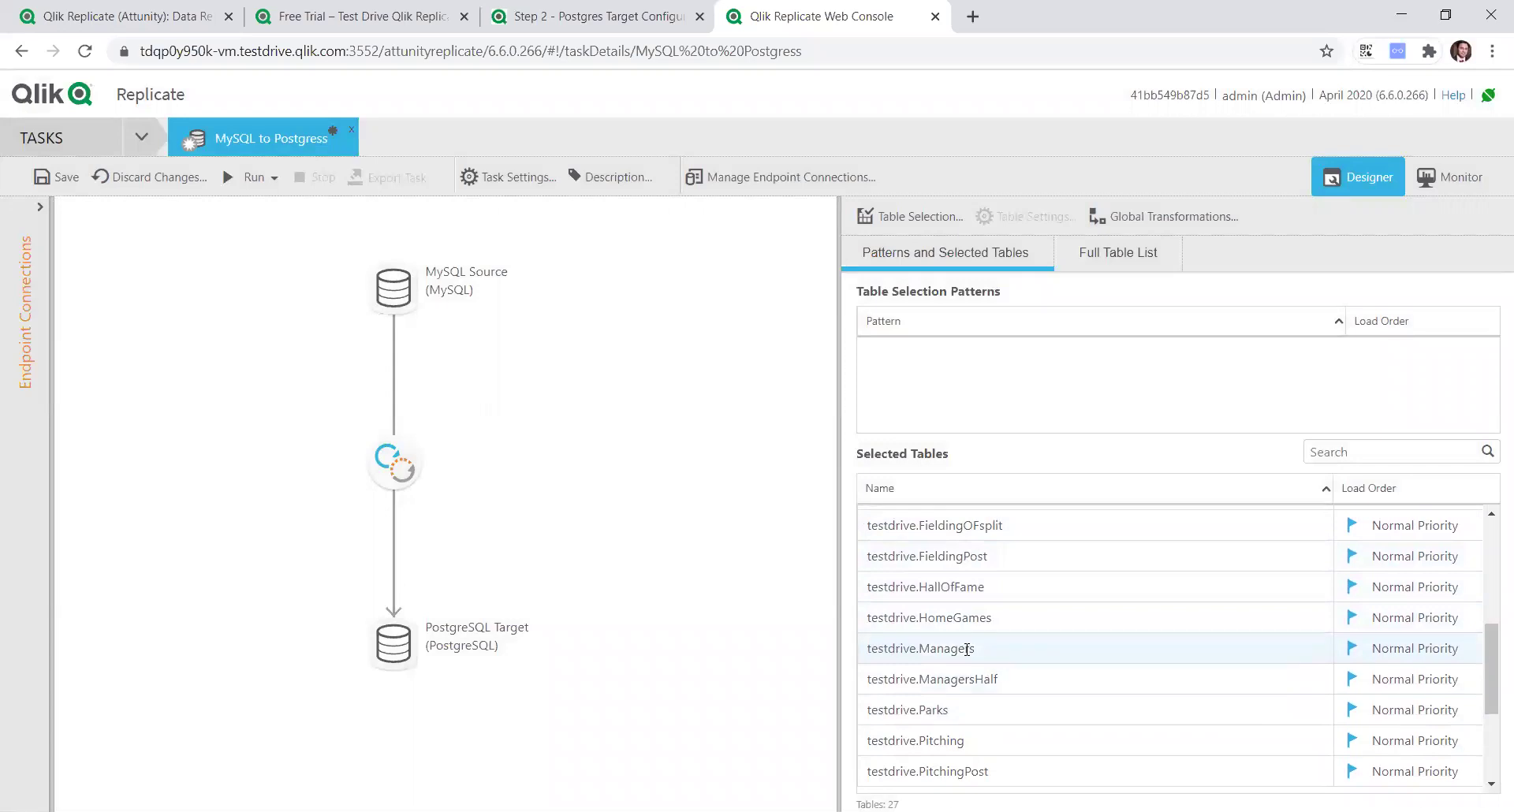
{"action": "left_click", "coordinate": [968, 650]}
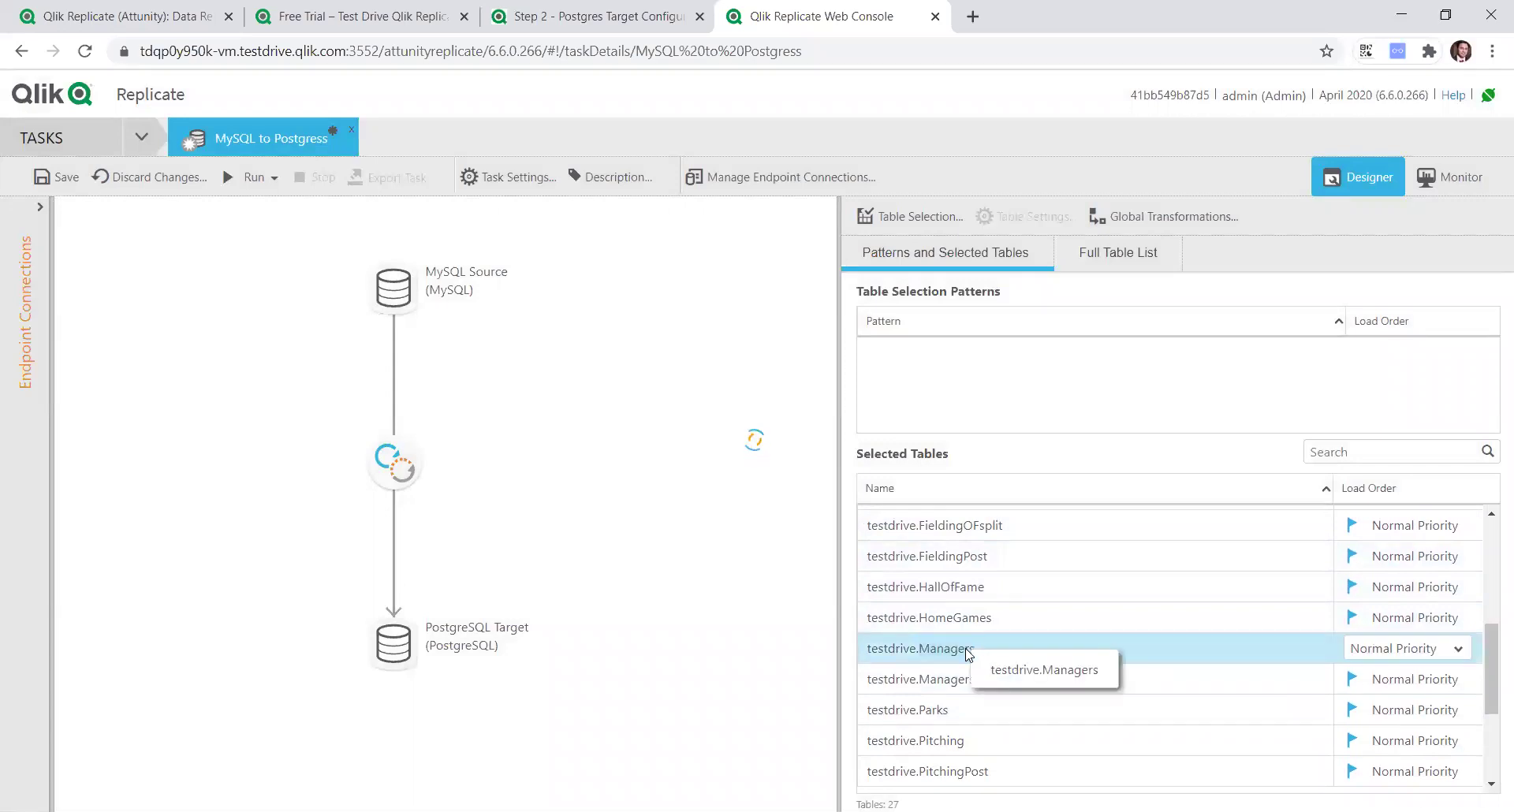
{"action": "double_click", "coordinate": [969, 654]}
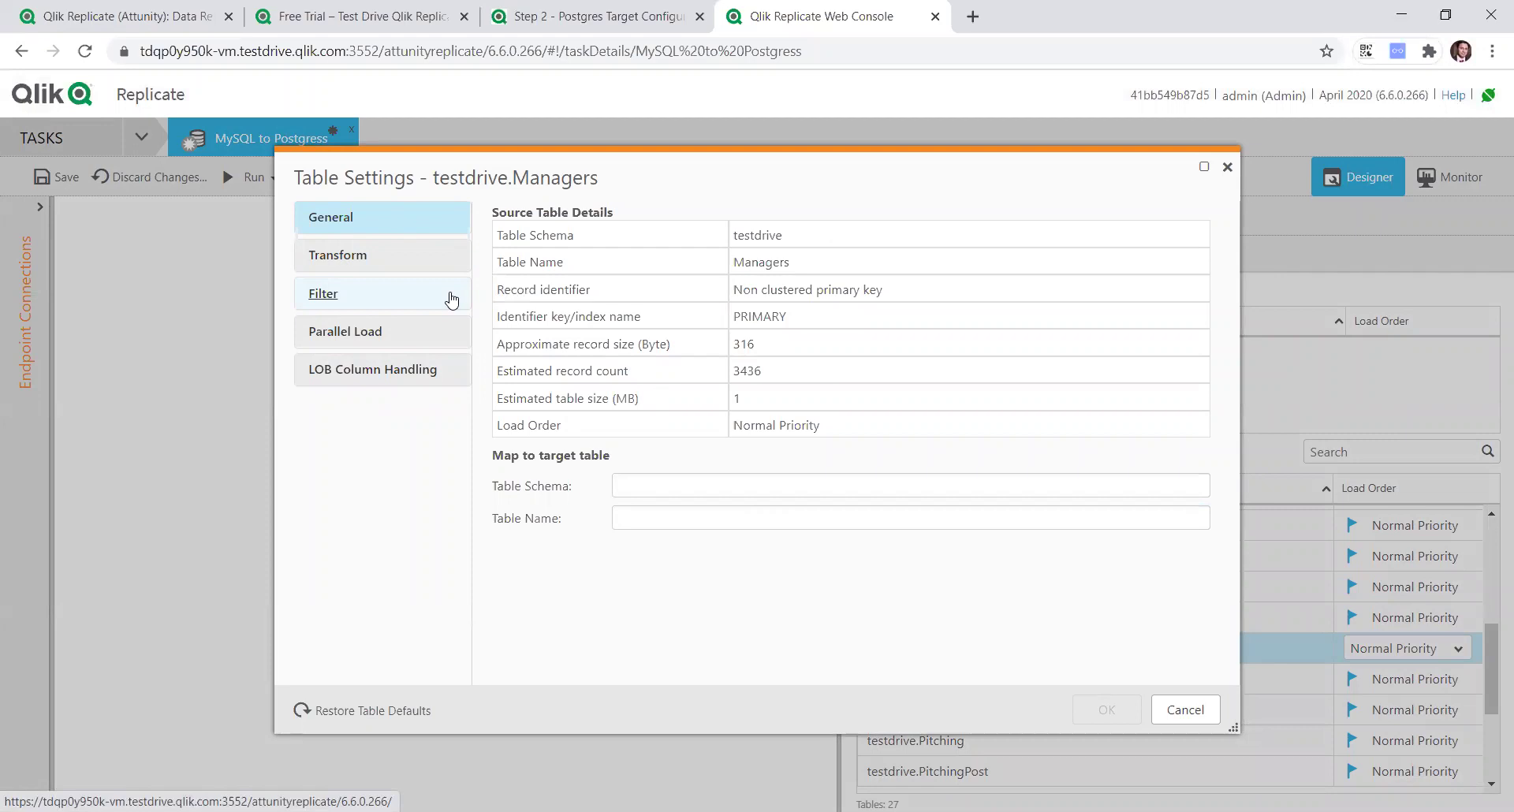
{"action": "left_click", "coordinate": [395, 262]}
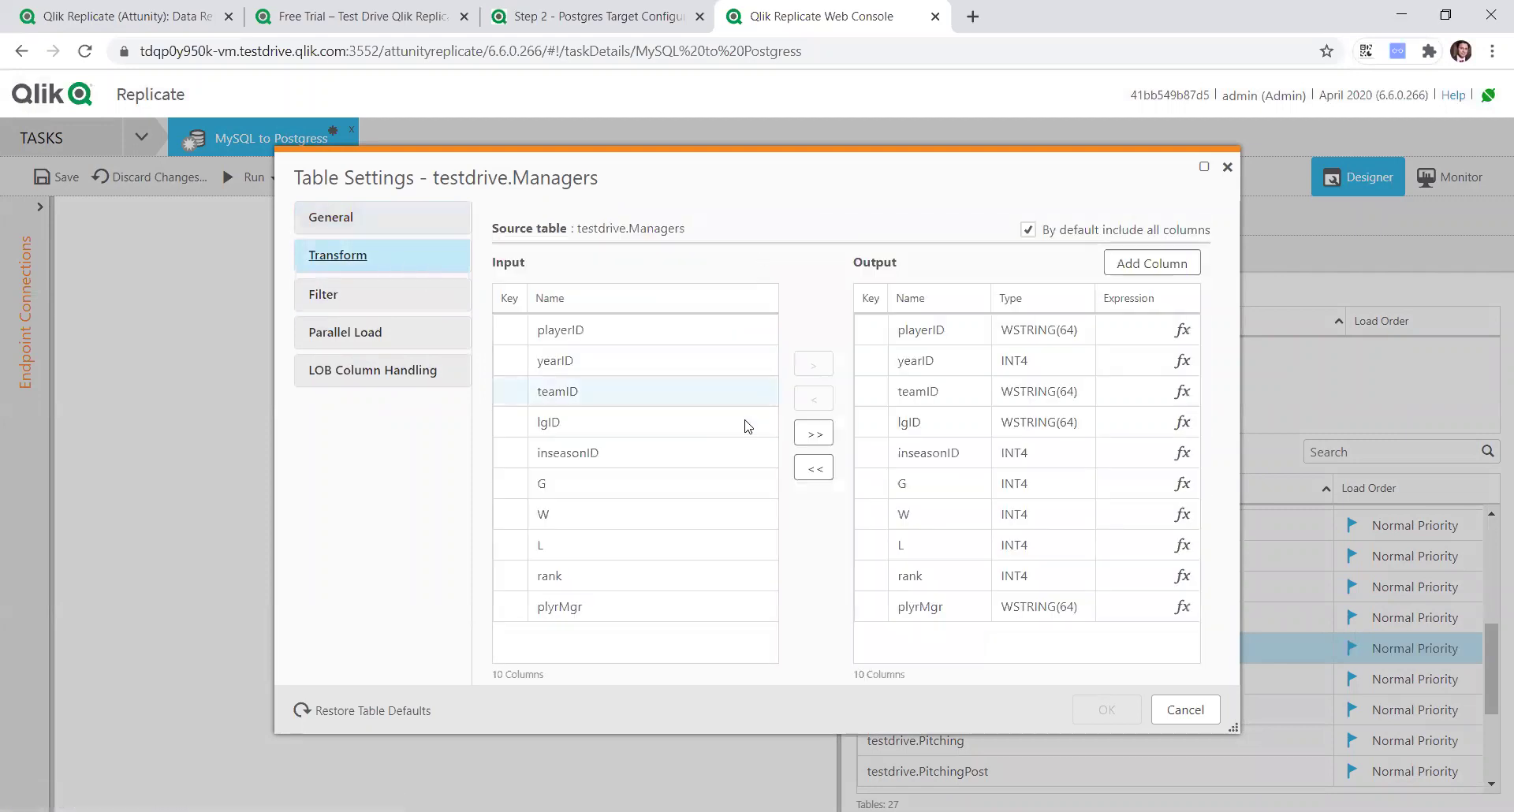
Review the Expression Builder's headers, variables, operators and functions for the playerID output column, and cancel out of the table settings.
{"action": "left_click", "coordinate": [1187, 335]}
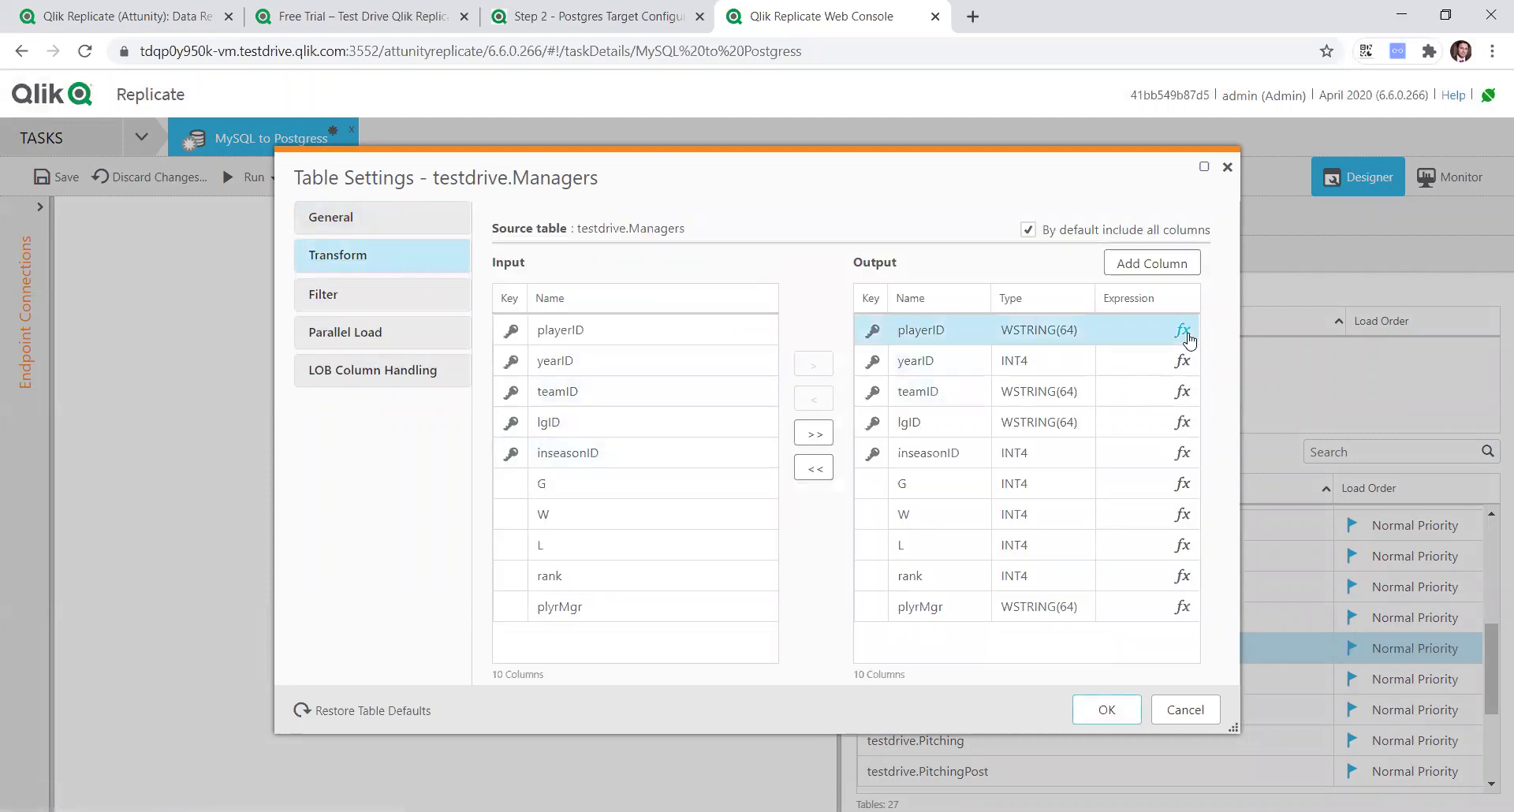
{"action": "left_click", "coordinate": [1183, 331]}
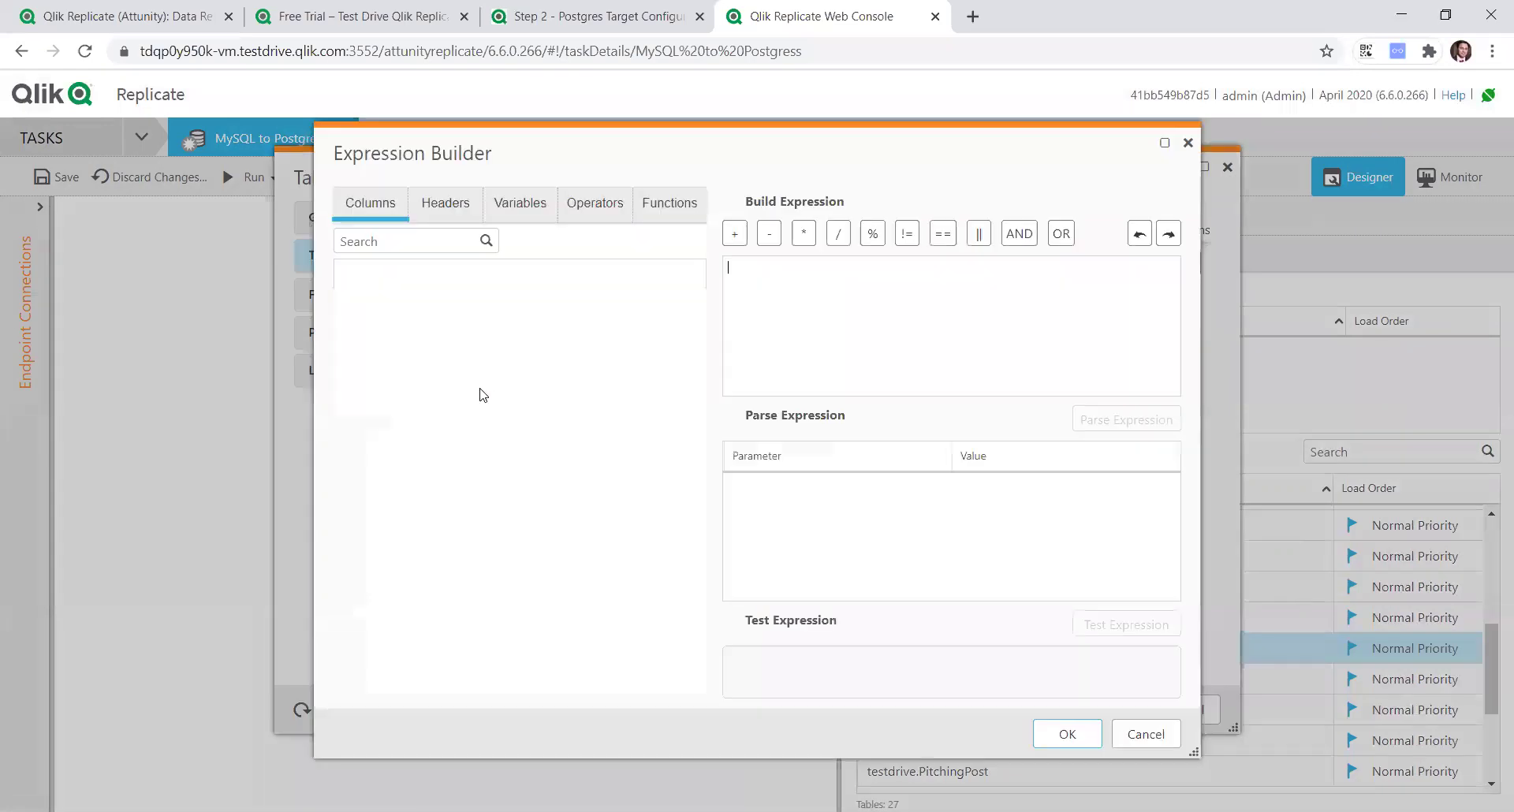
{"action": "left_click", "coordinate": [438, 207]}
{"action": "left_click", "coordinate": [516, 209]}
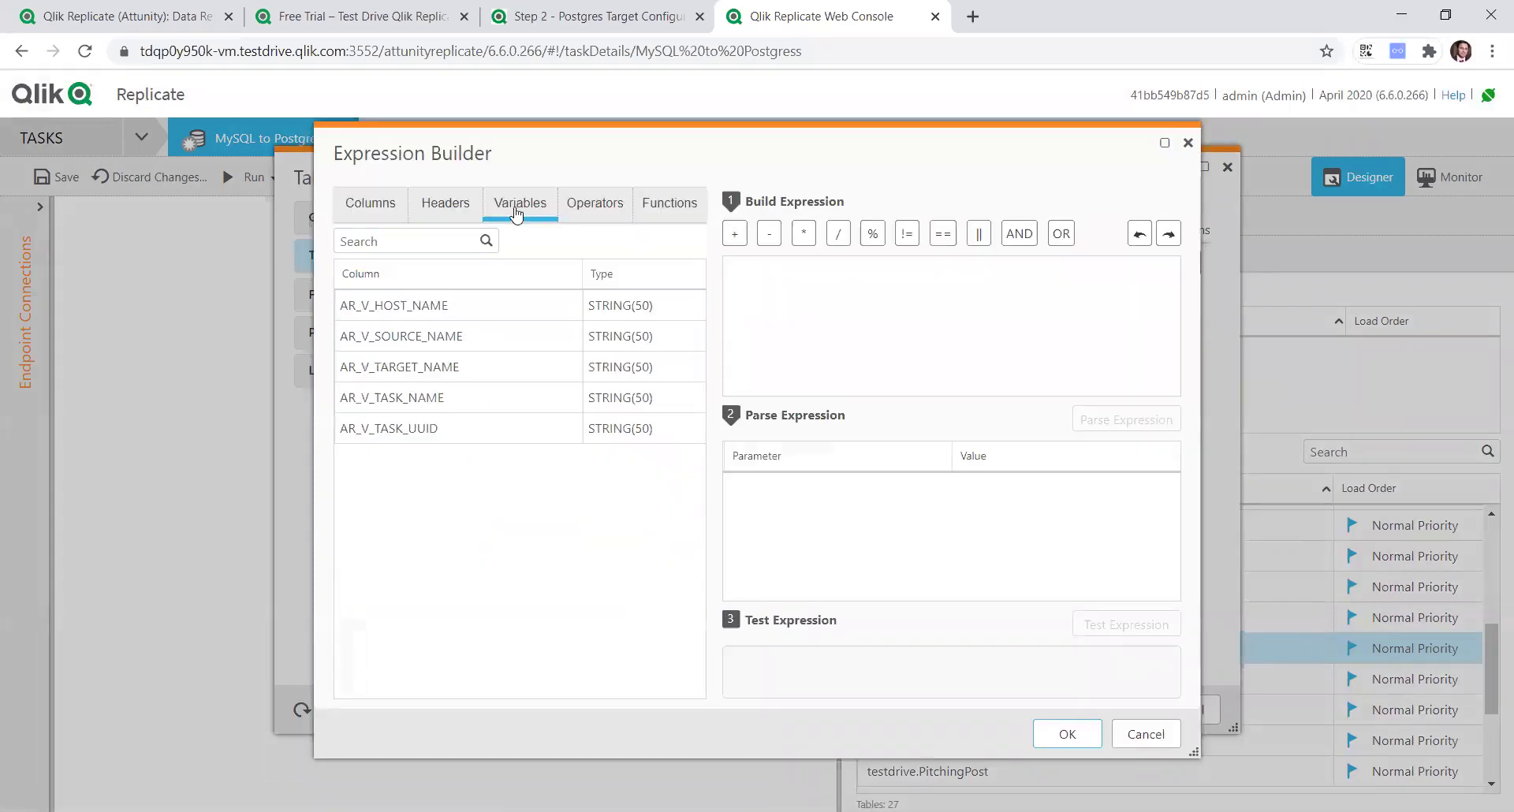
{"action": "left_click", "coordinate": [602, 212]}
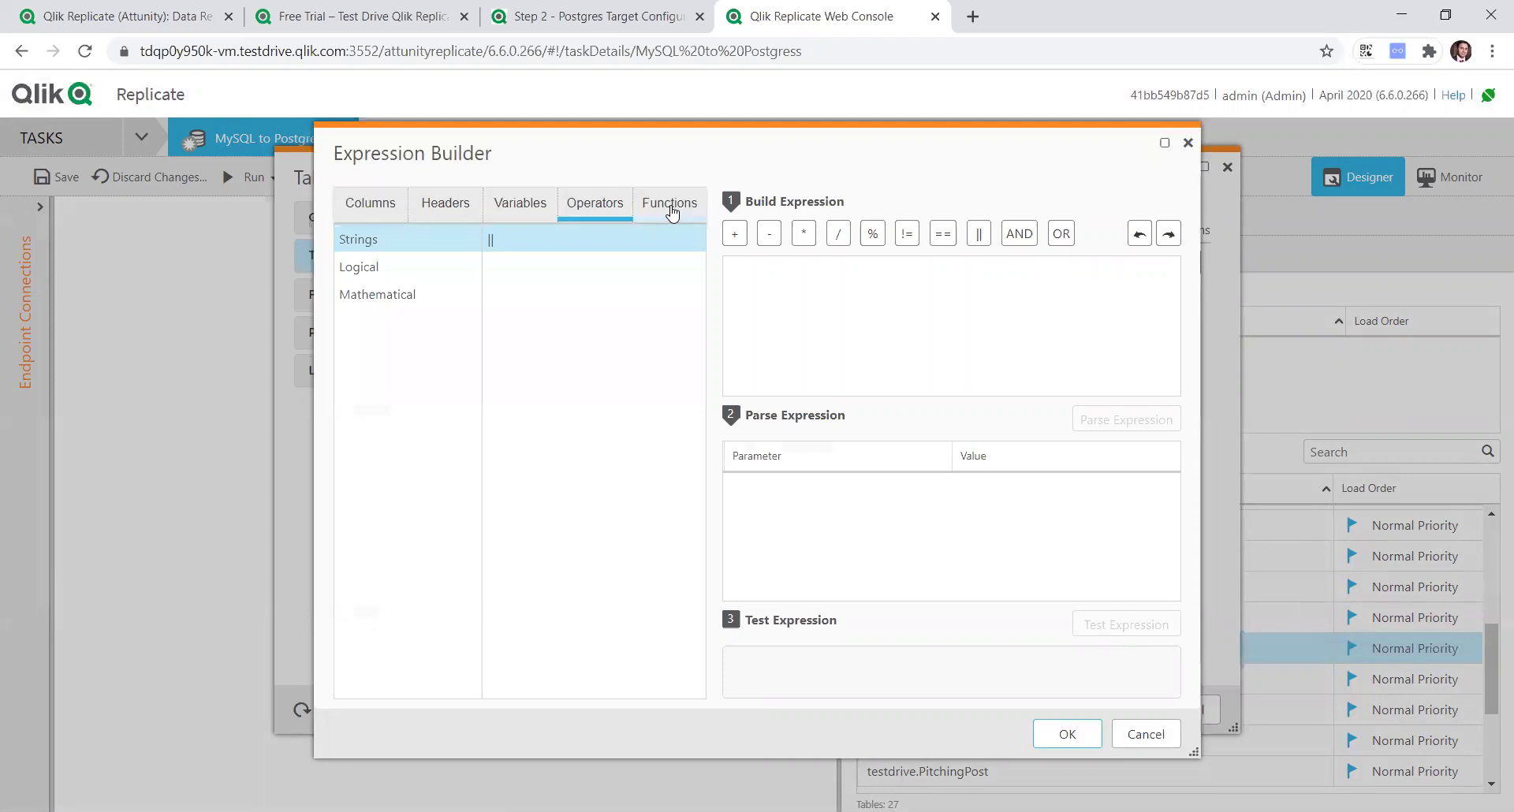
{"action": "left_click", "coordinate": [671, 209]}
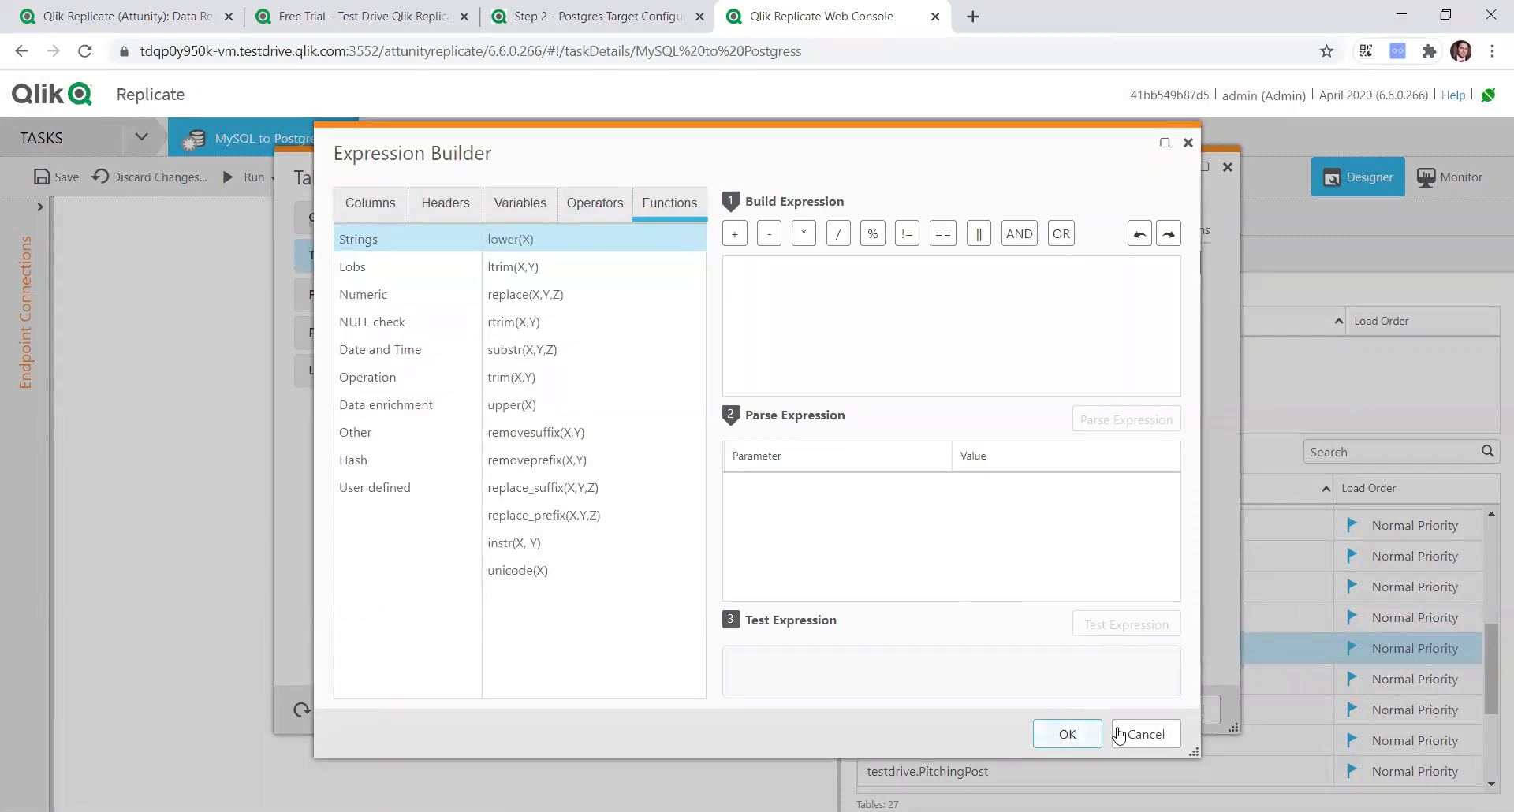
{"action": "left_click", "coordinate": [1146, 734]}
{"action": "left_click", "coordinate": [1183, 710]}
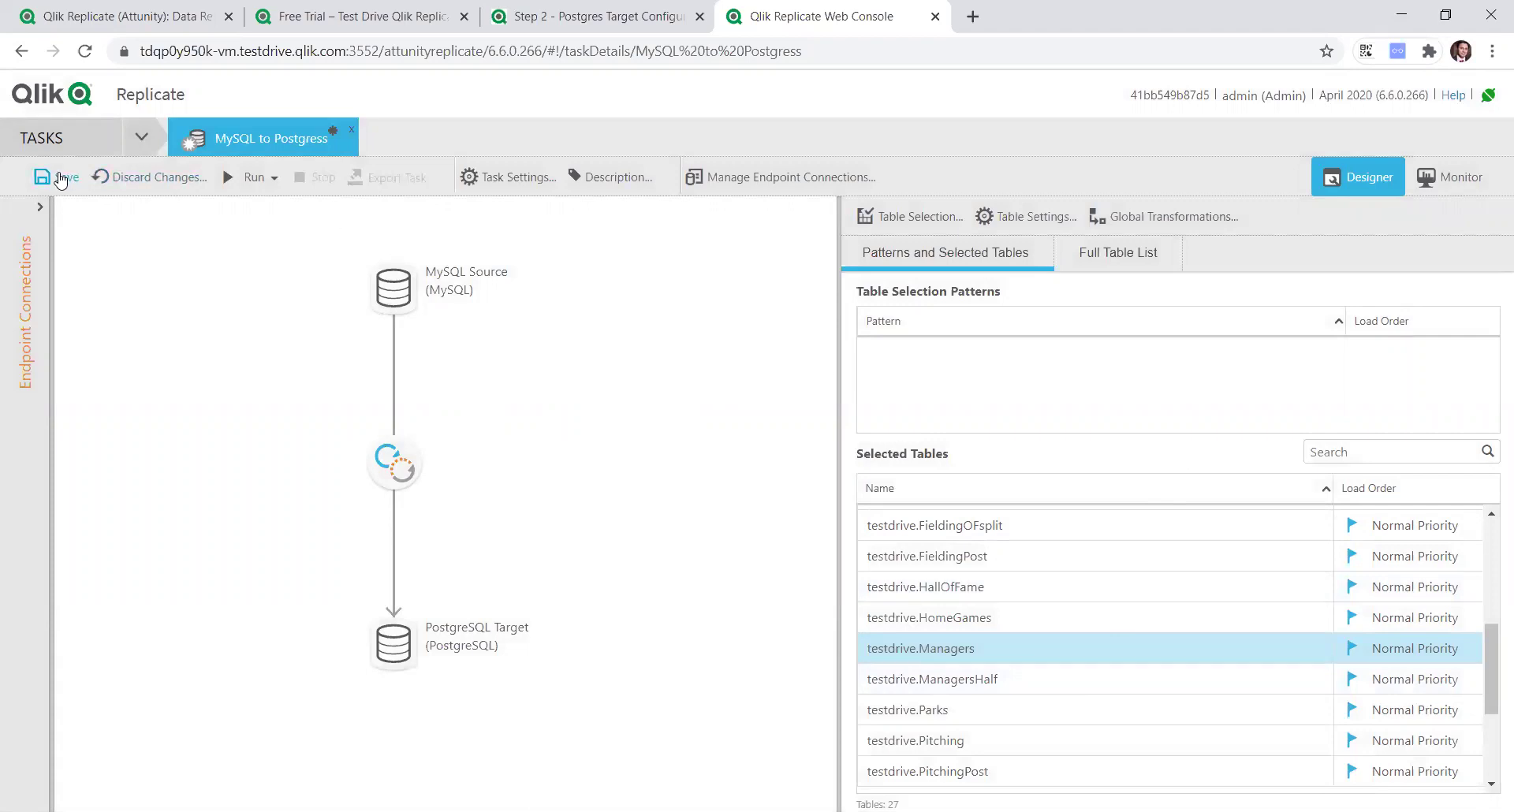
Save the MySQL to Postgress task and run it.
{"action": "left_click", "coordinate": [61, 180]}
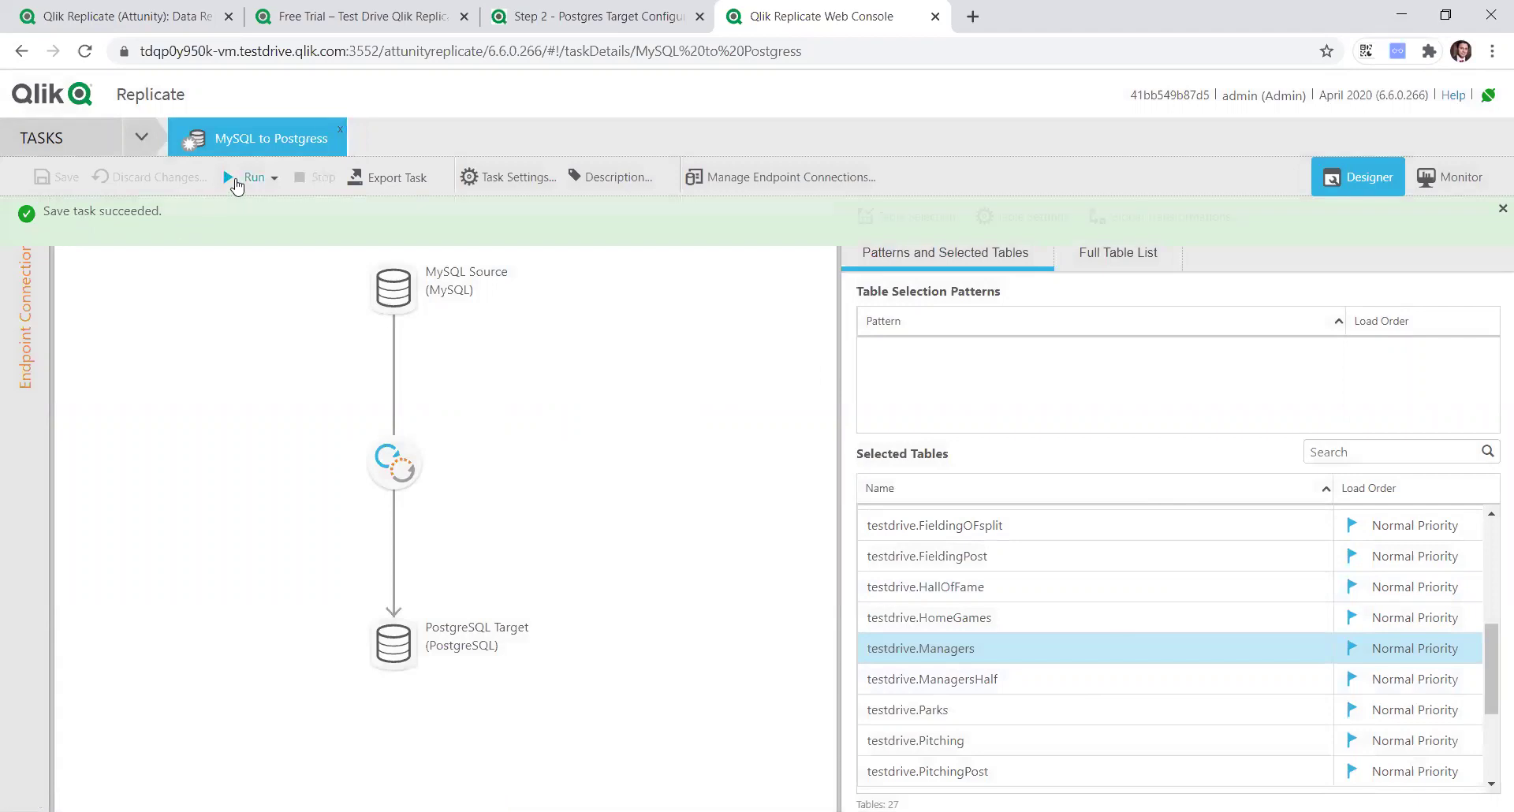
{"action": "left_click", "coordinate": [235, 180]}
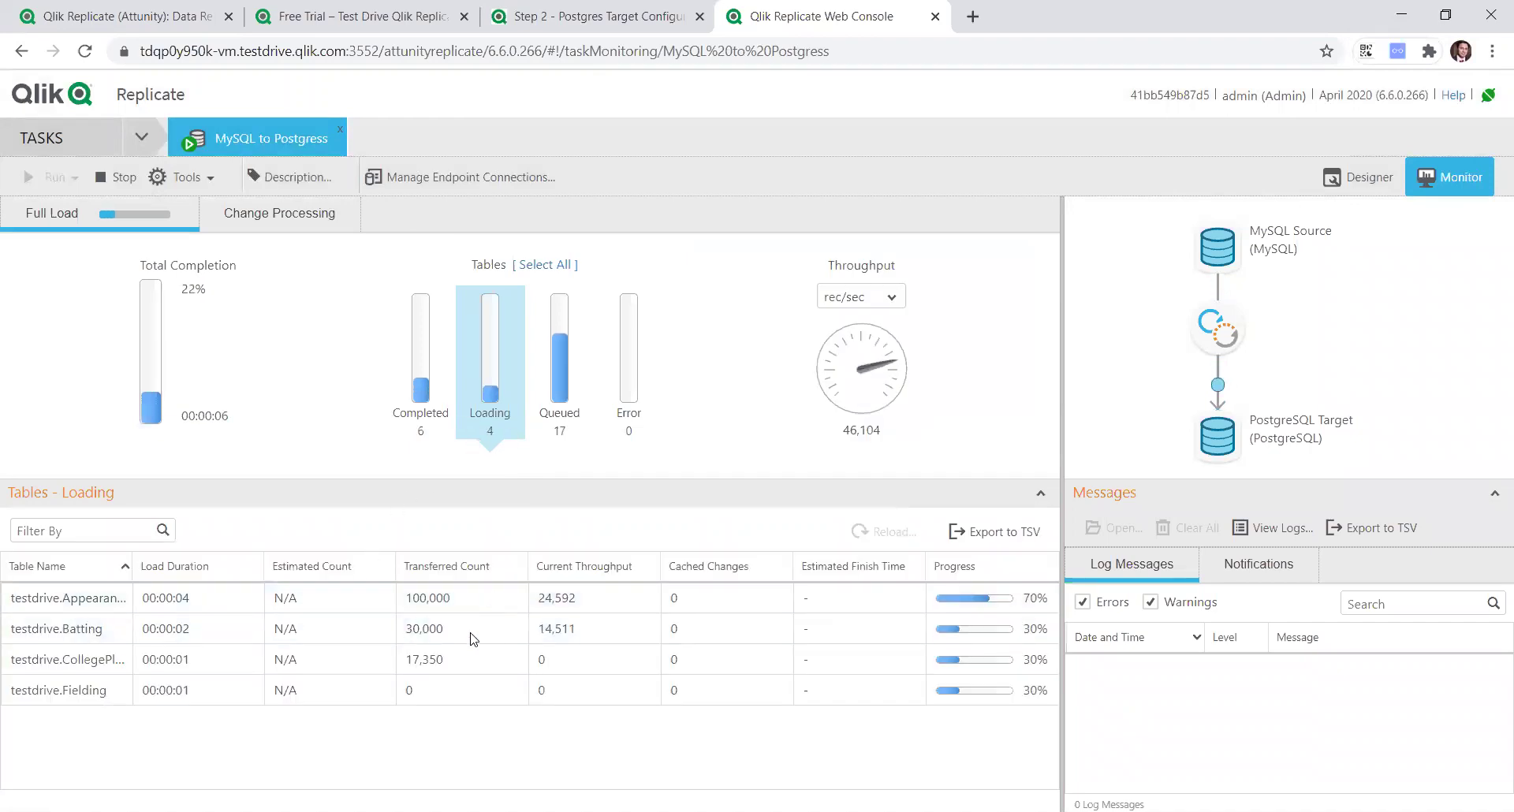
Monitor the full load by viewing the completed, loading and queued tables, and order the loading tables by estimated count.
{"action": "left_click", "coordinate": [412, 403]}
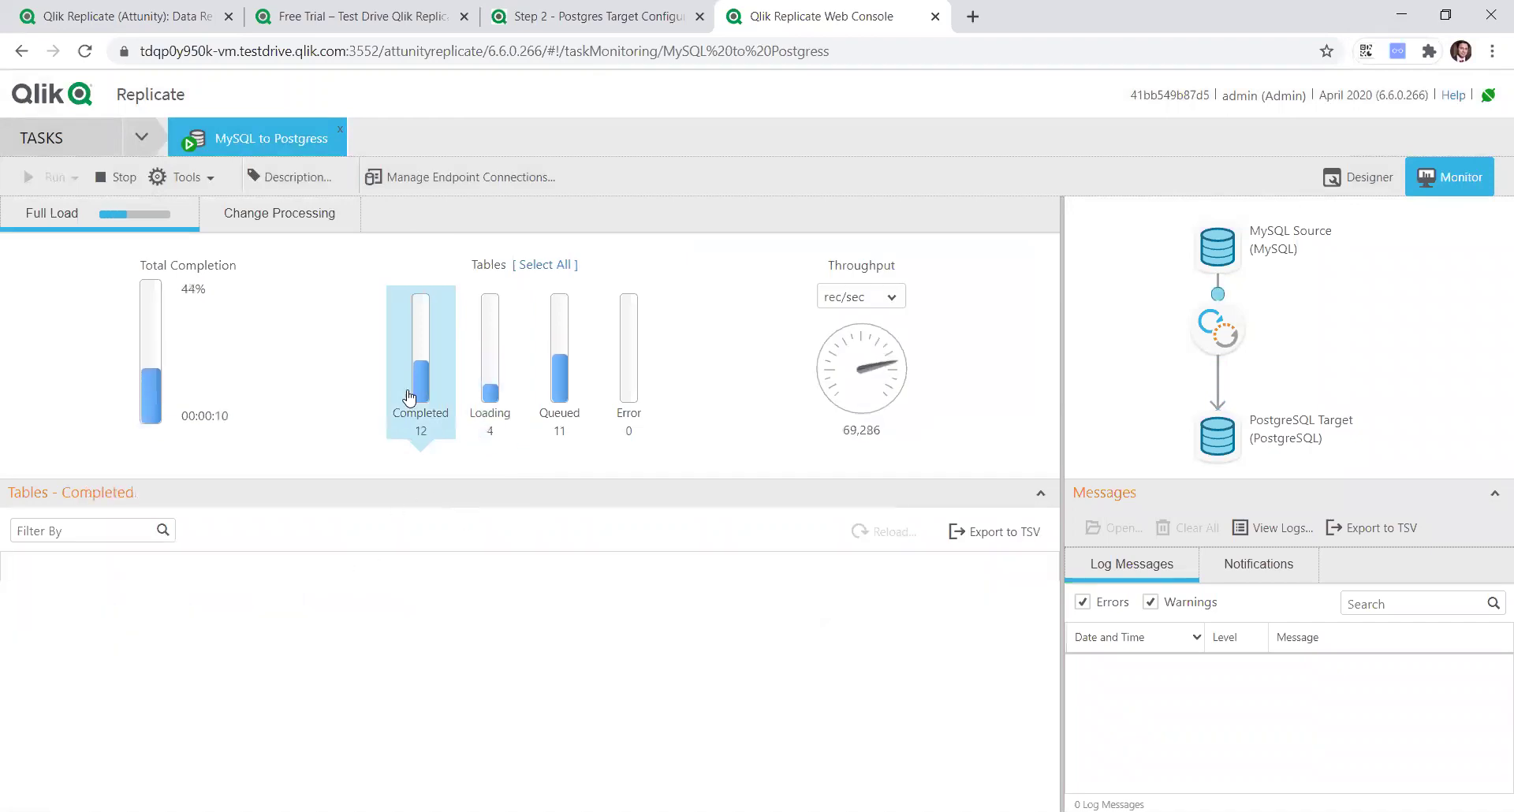
{"action": "left_click", "coordinate": [478, 404]}
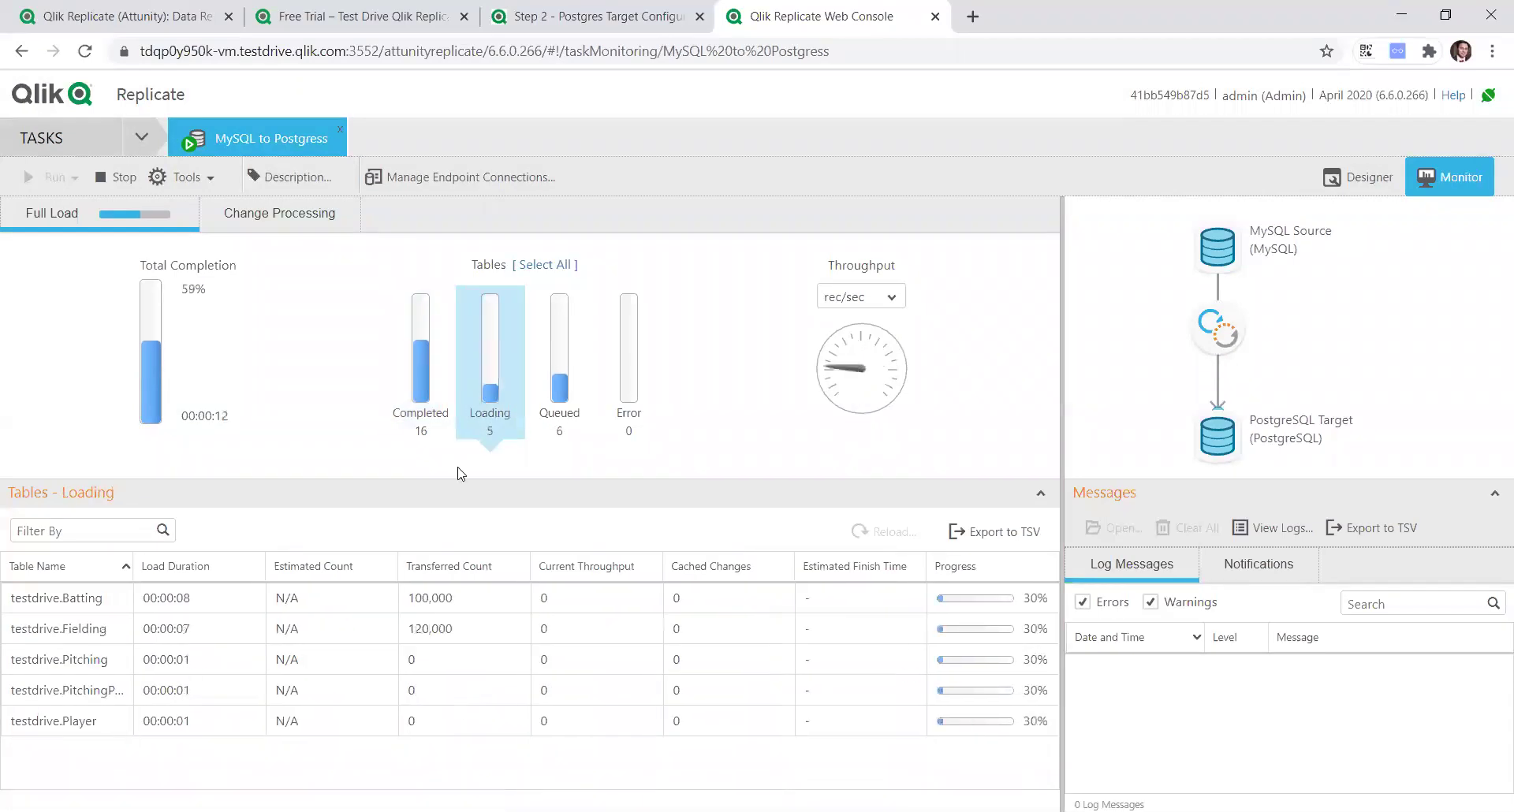
{"action": "left_click", "coordinate": [557, 394]}
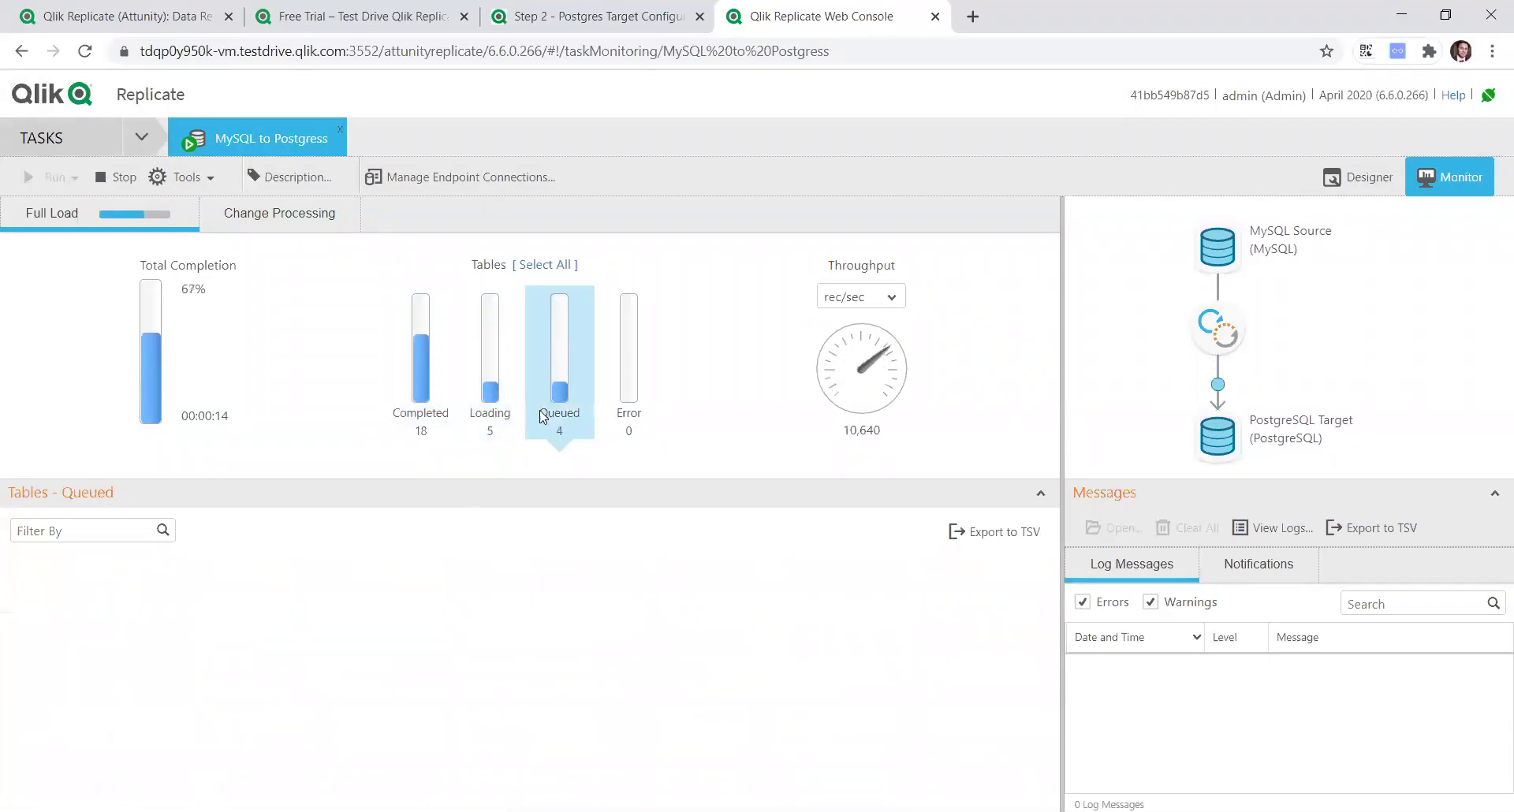
{"action": "left_click", "coordinate": [492, 422]}
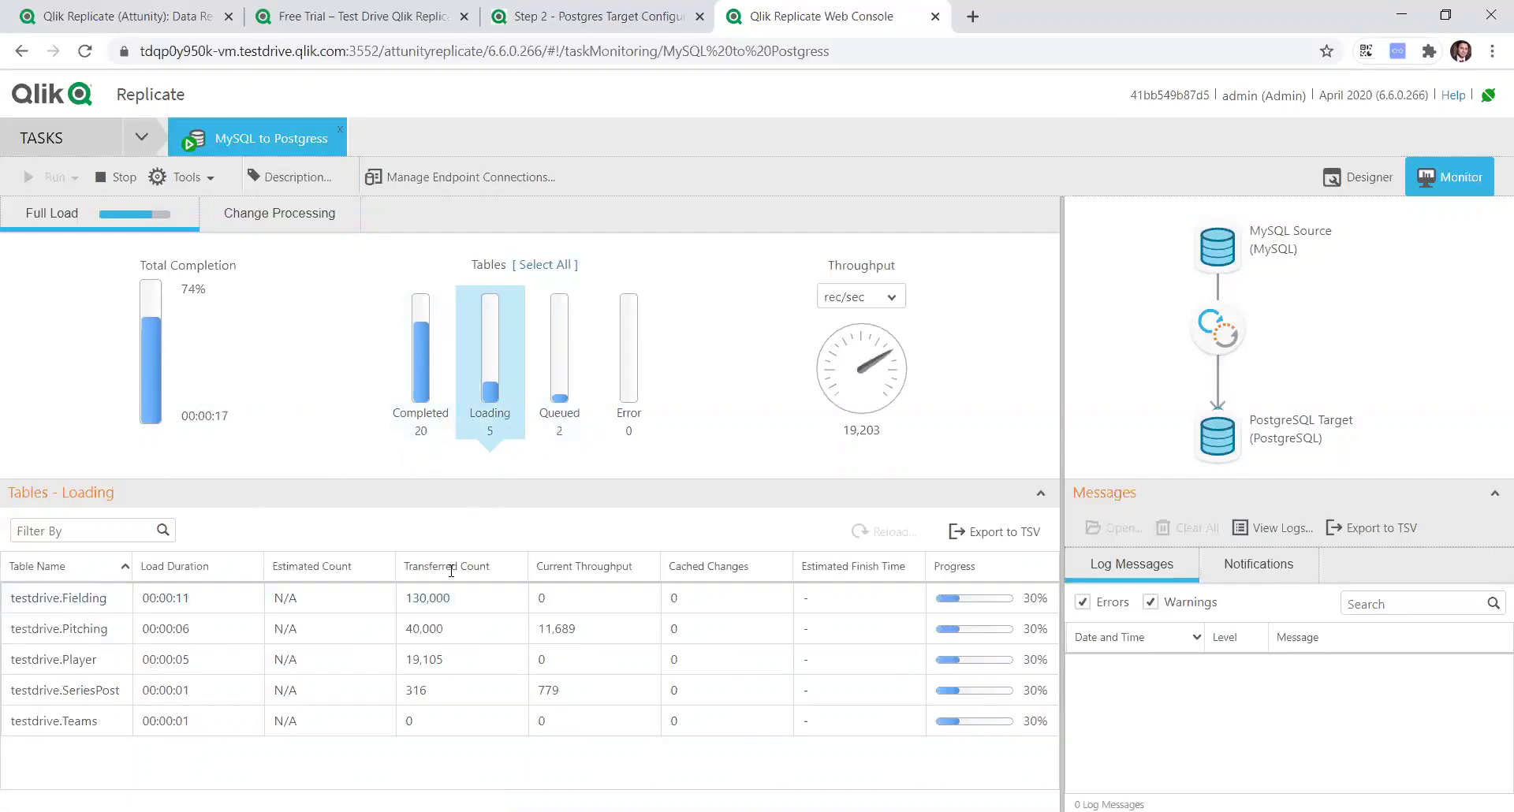
{"action": "left_click", "coordinate": [354, 578]}
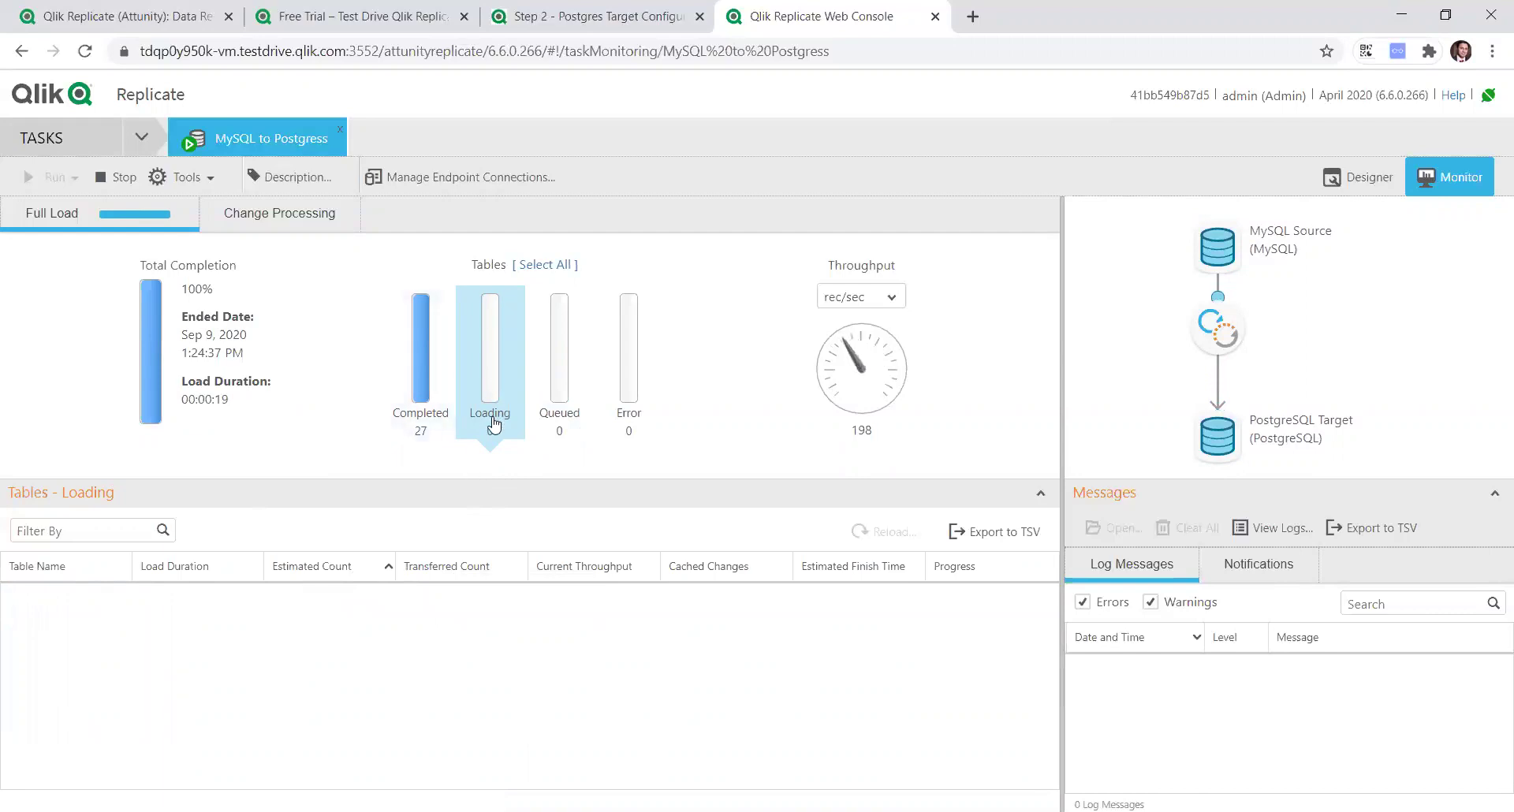
List the completed tables by highest transferred count and examine the throughput of testdrive.Fielding.
{"action": "left_click", "coordinate": [418, 414]}
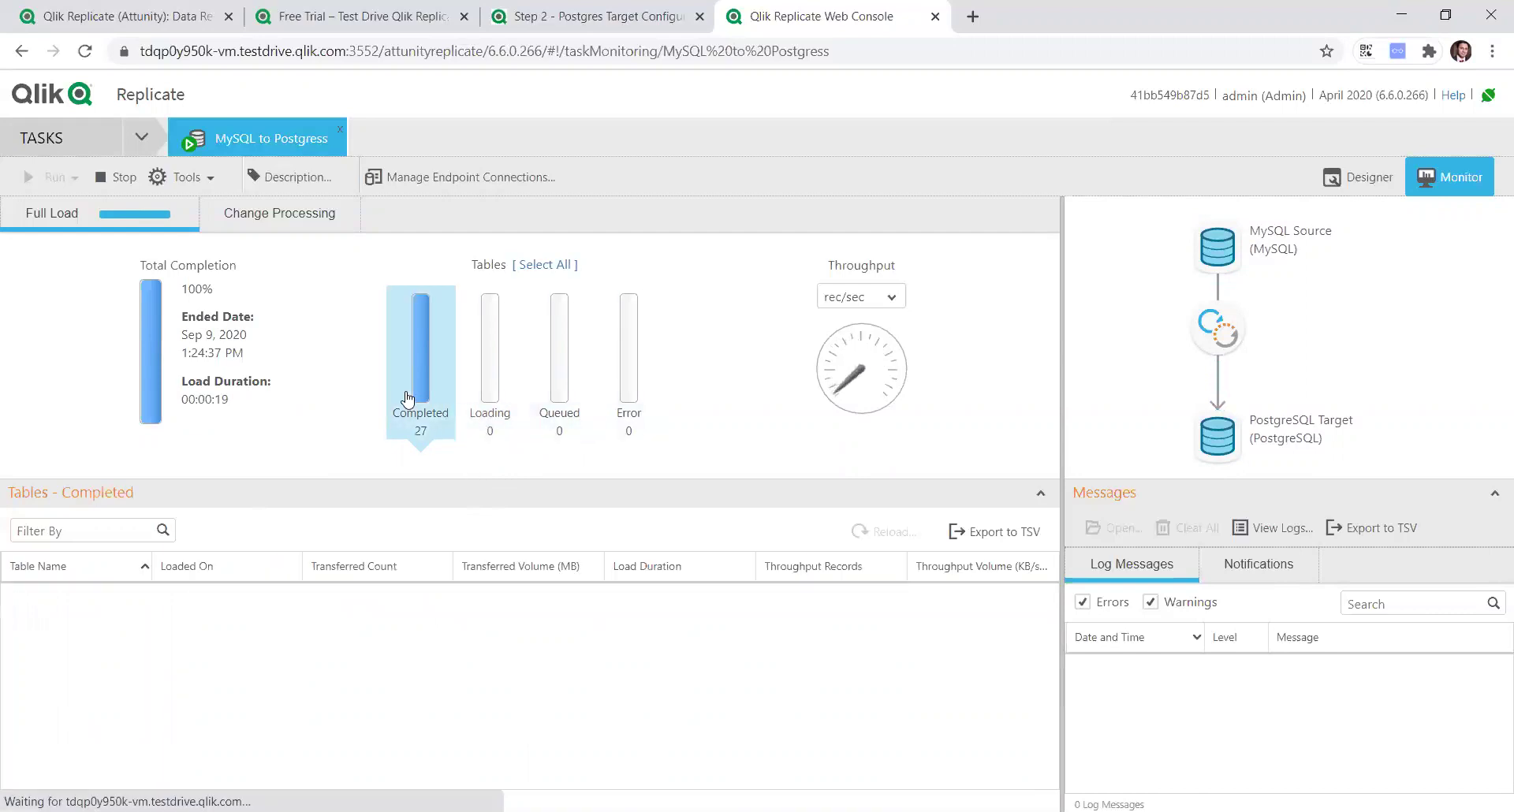
{"action": "left_click", "coordinate": [350, 566]}
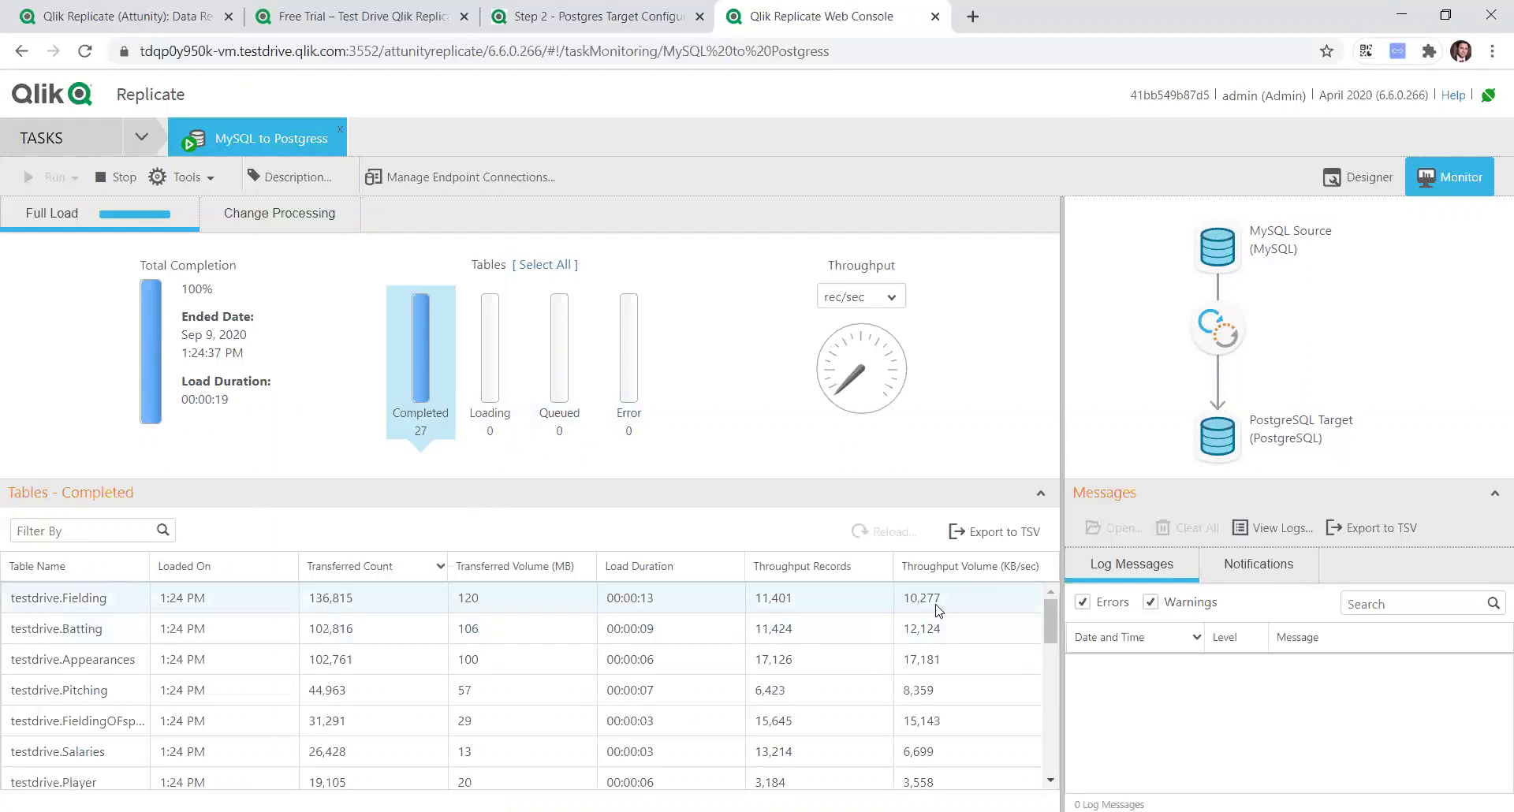
{"action": "left_click_drag", "start_coordinate": [941, 604], "coordinate": [889, 612]}
{"action": "double_click", "coordinate": [795, 608]}
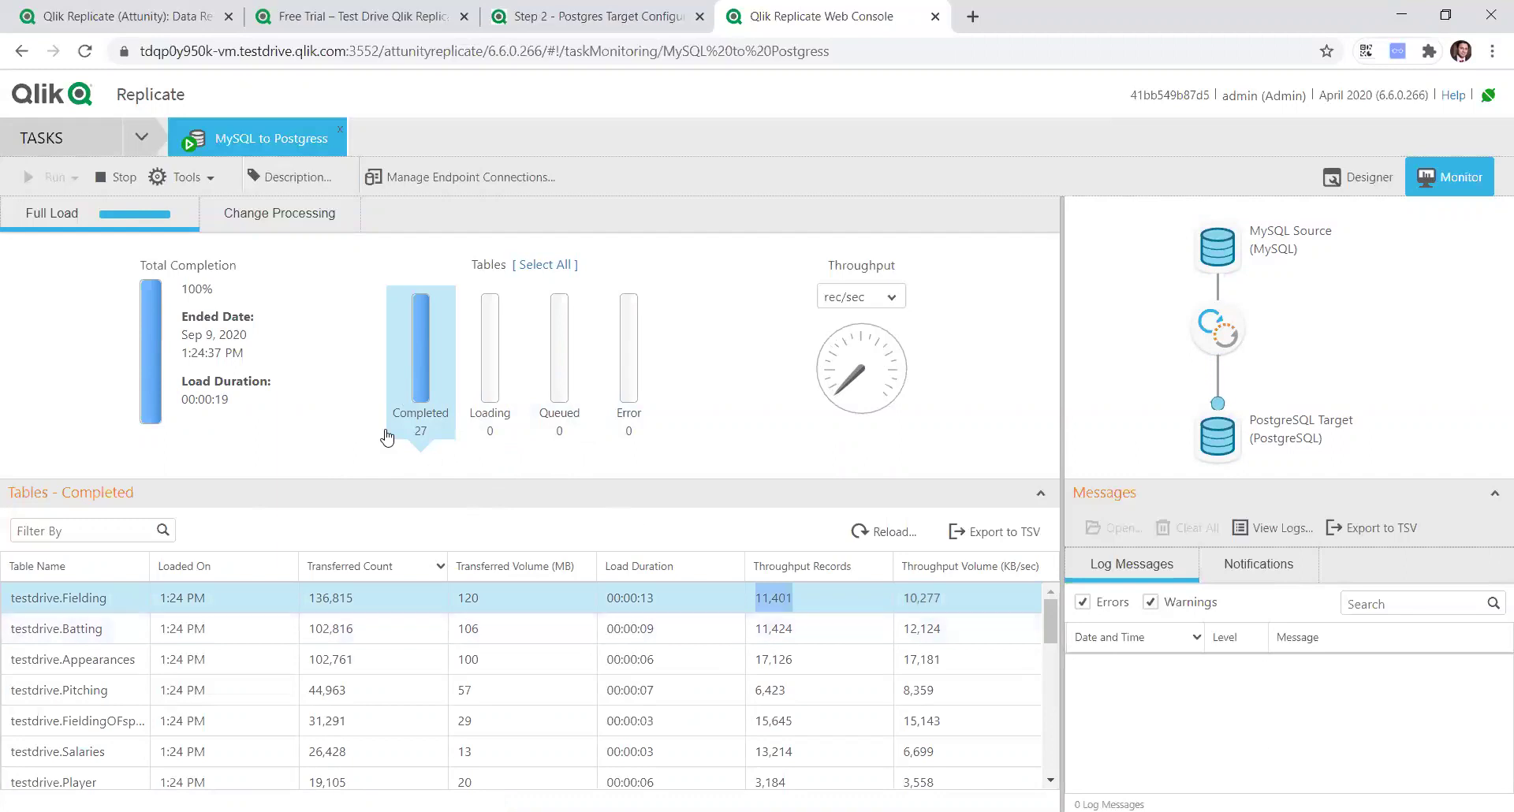
Review the applied changes under Change Processing, ordering the tables by updates and by total applied.
{"action": "left_click", "coordinate": [287, 223]}
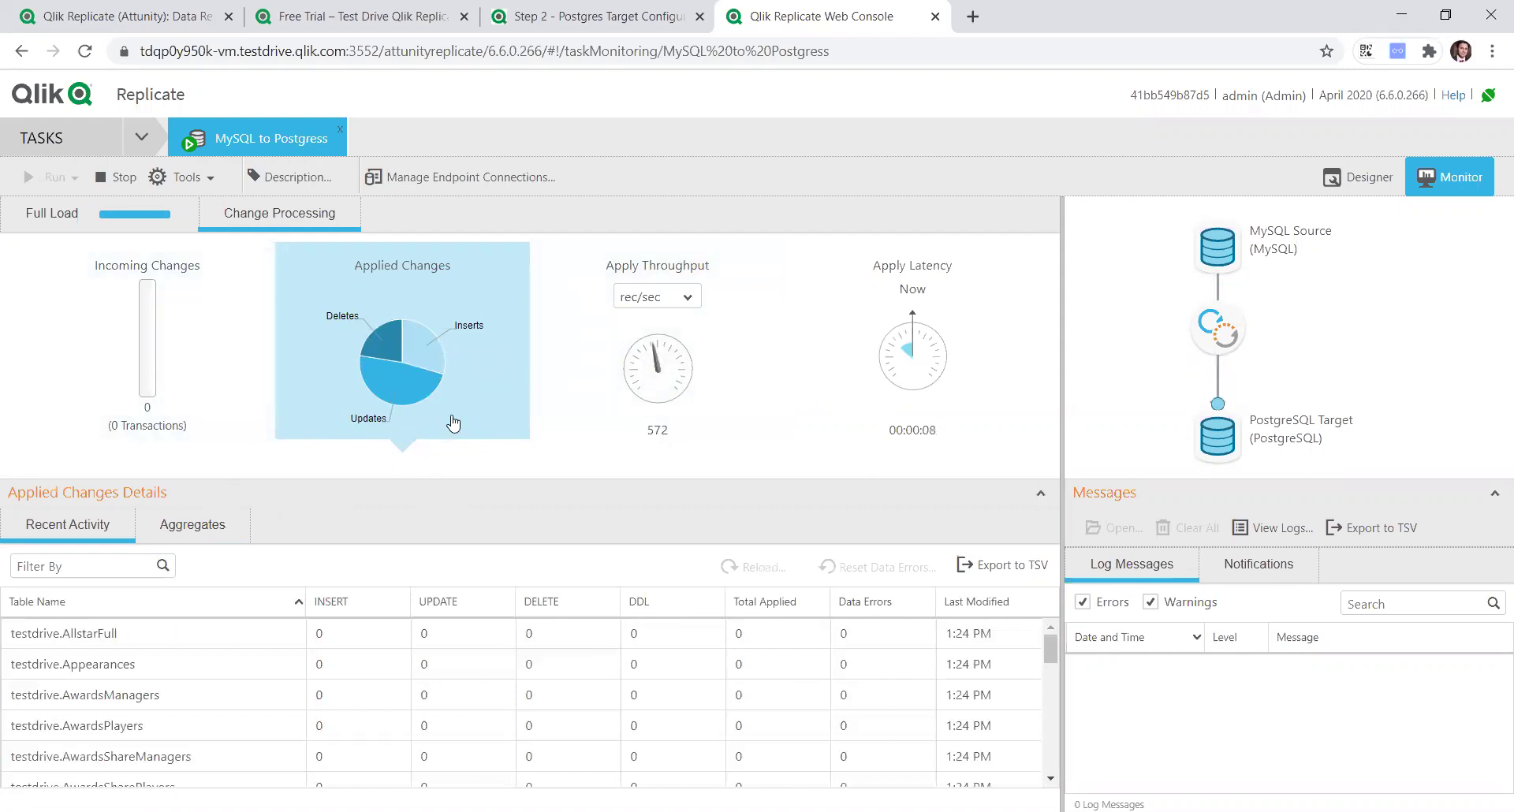
{"action": "left_click", "coordinate": [457, 602]}
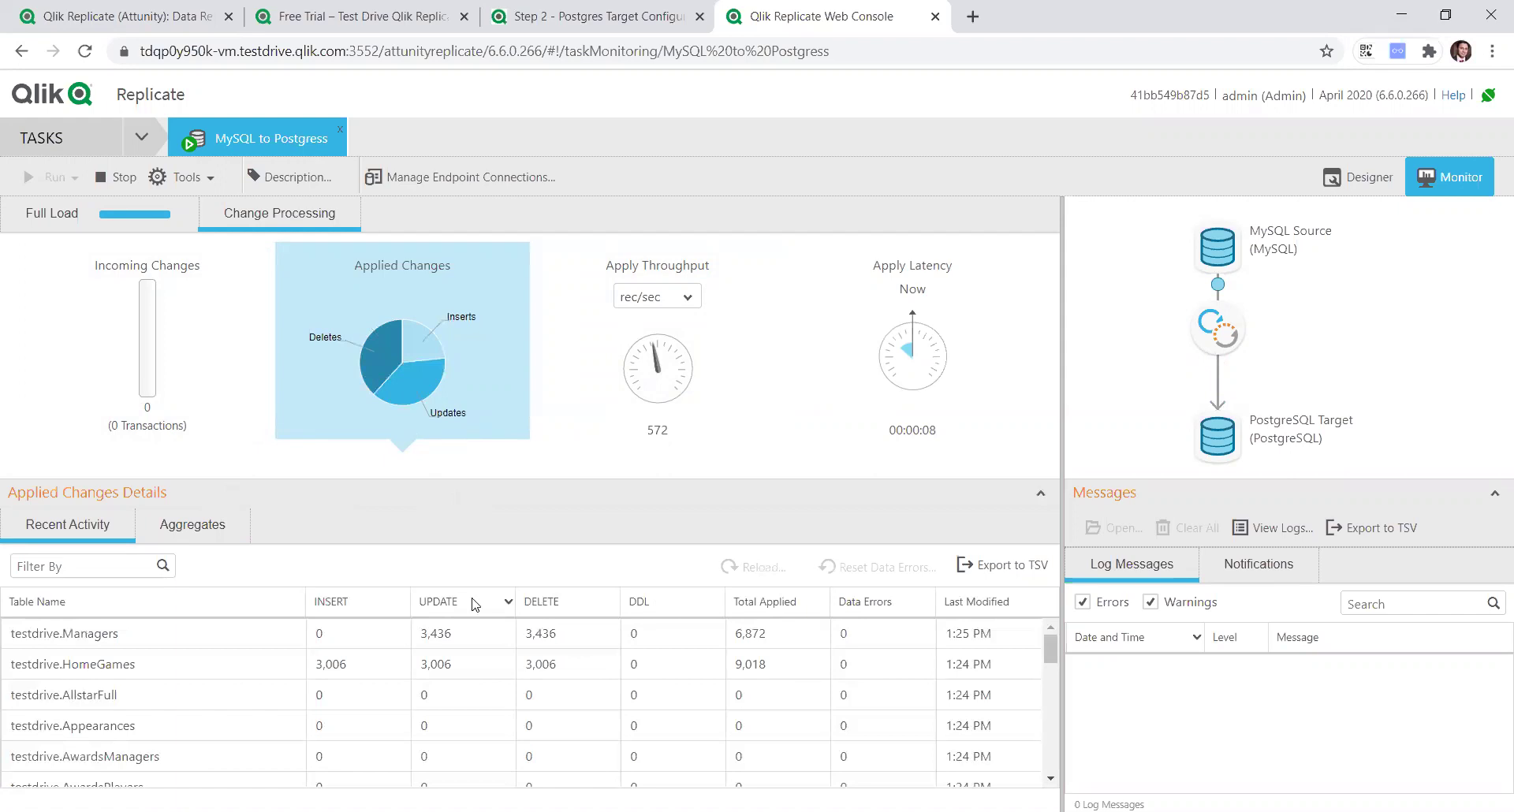
{"action": "left_click", "coordinate": [751, 603]}
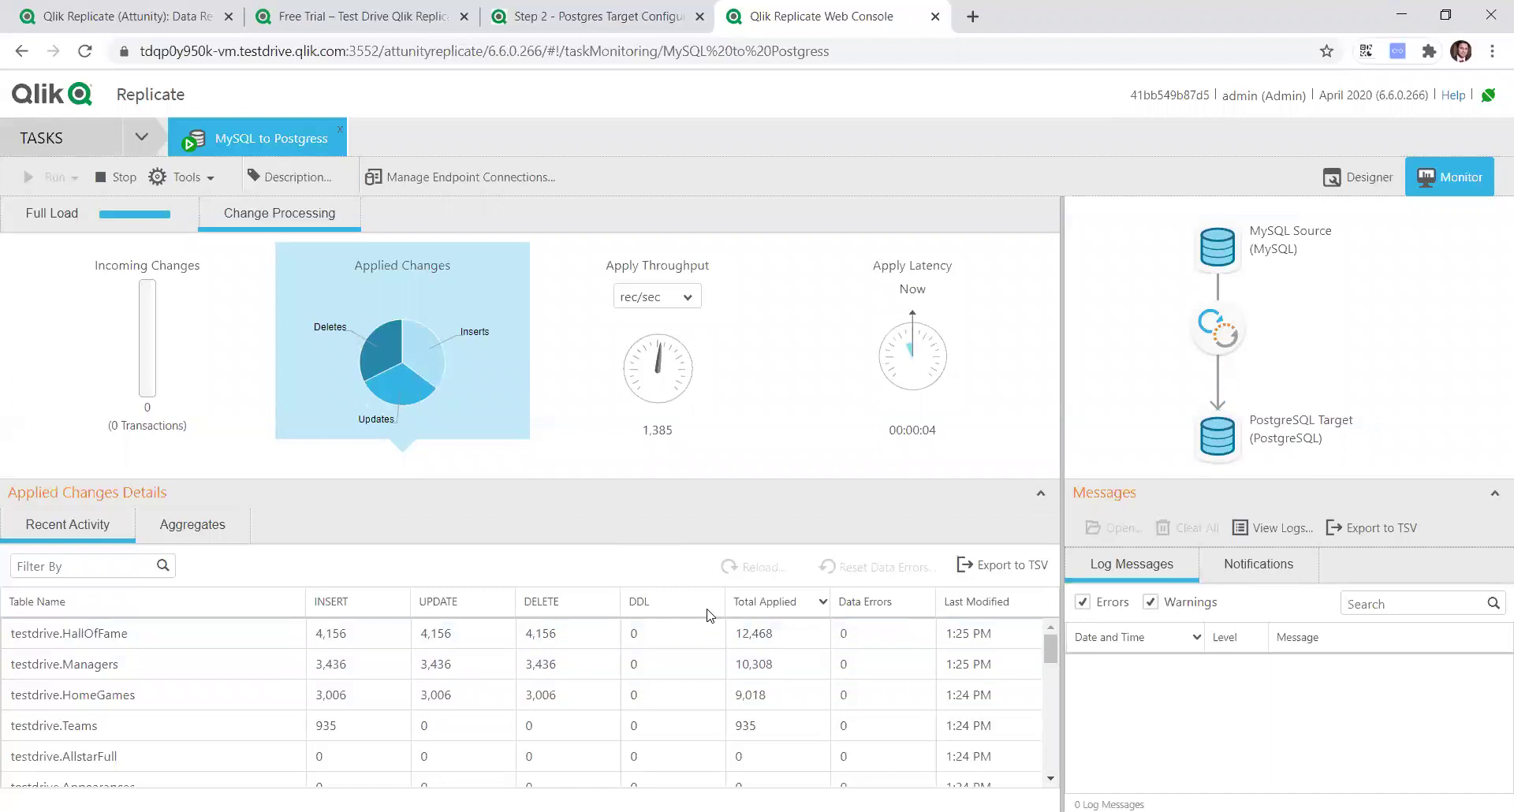
{"action": "mouse_move", "coordinate": [433, 366]}
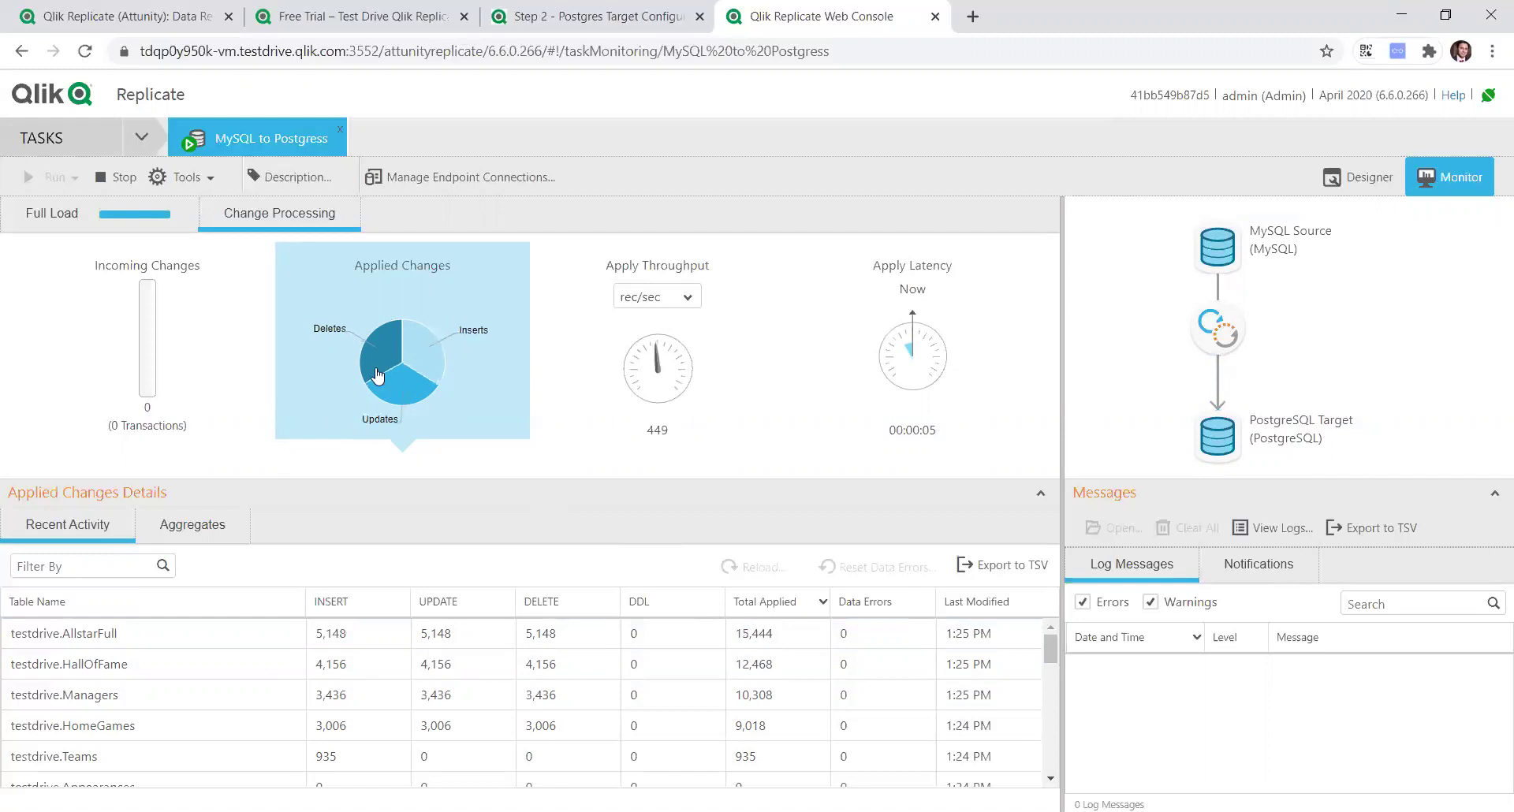
View the apply throughput and apply latency graphs and return to the applied changes details.
{"action": "left_click", "coordinate": [660, 363]}
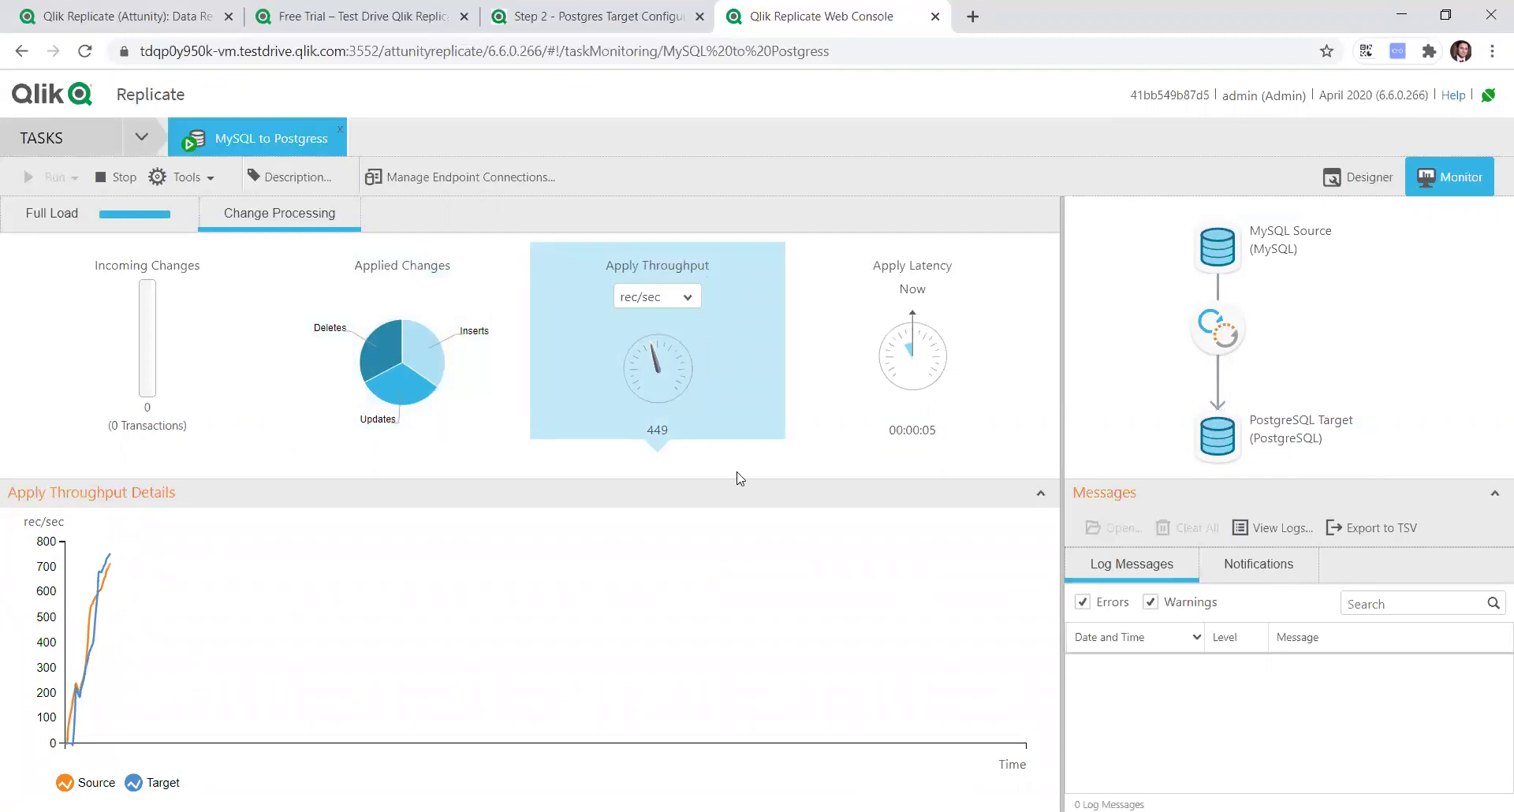
{"action": "left_click", "coordinate": [947, 379]}
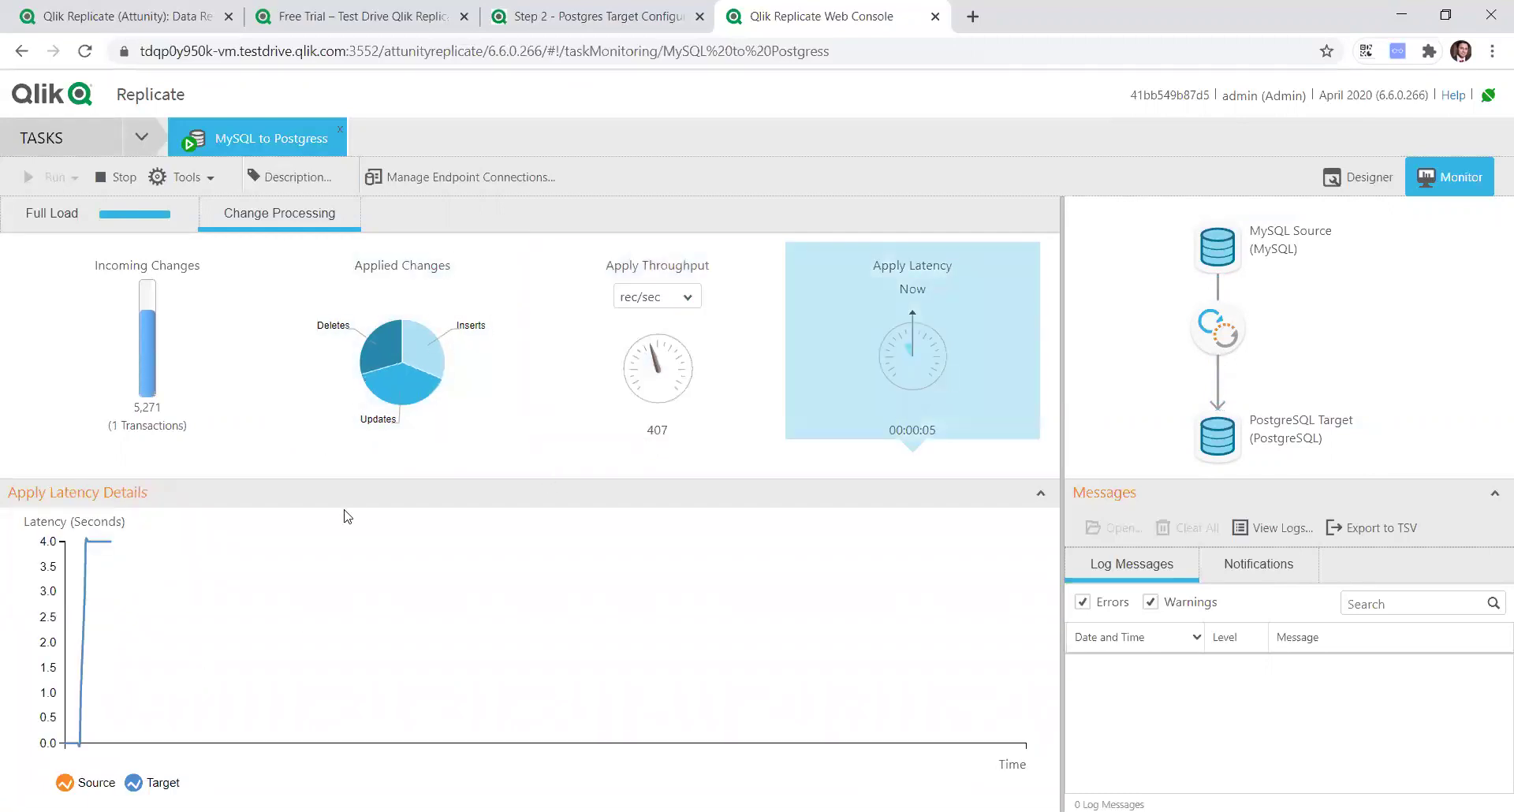
{"action": "left_click", "coordinate": [396, 365]}
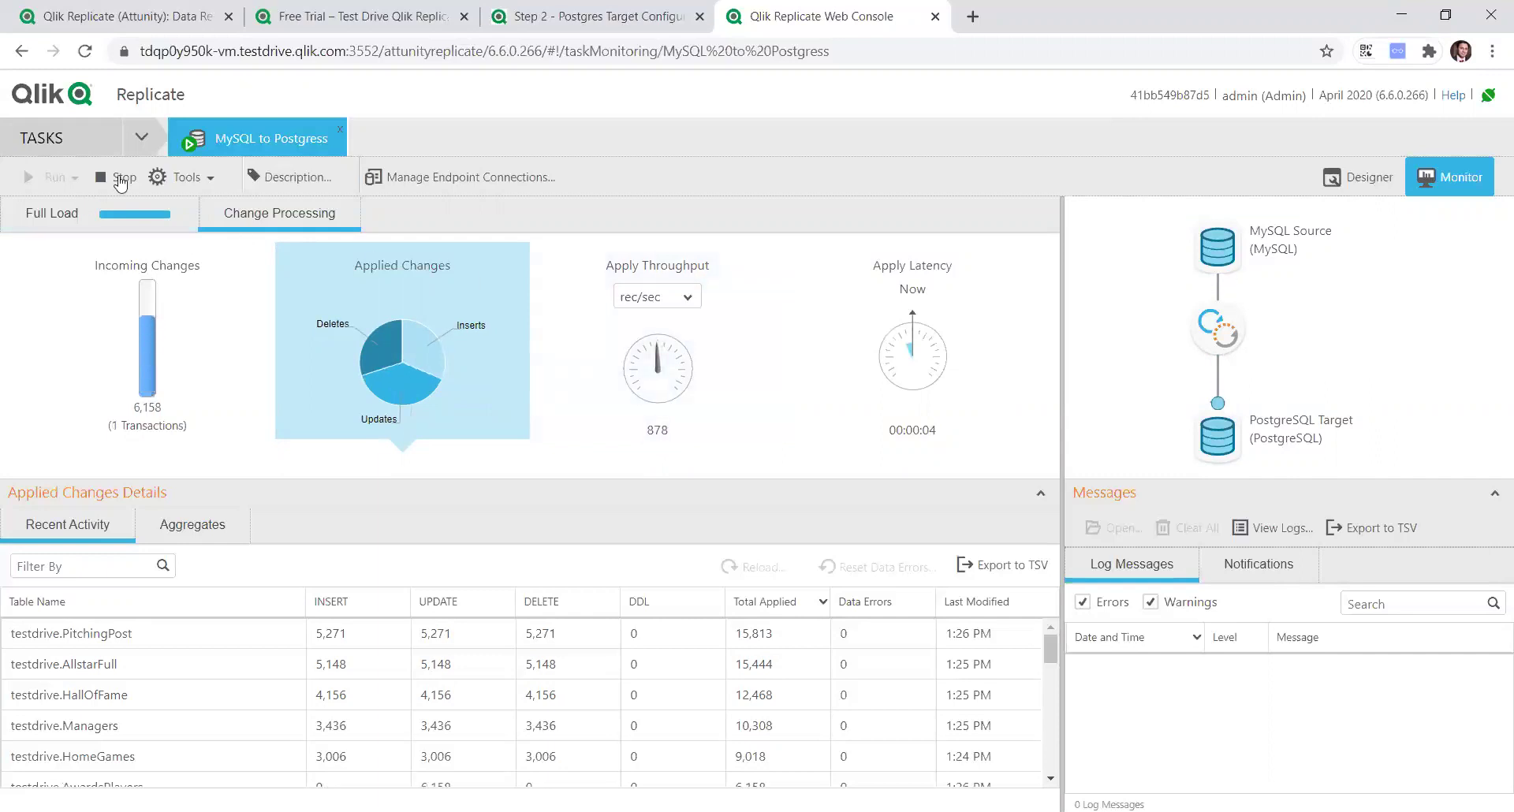
Return to the task list and review the MySQL Source and PostgreSQL Target settings in the endpoint connections.
{"action": "left_click", "coordinate": [59, 140]}
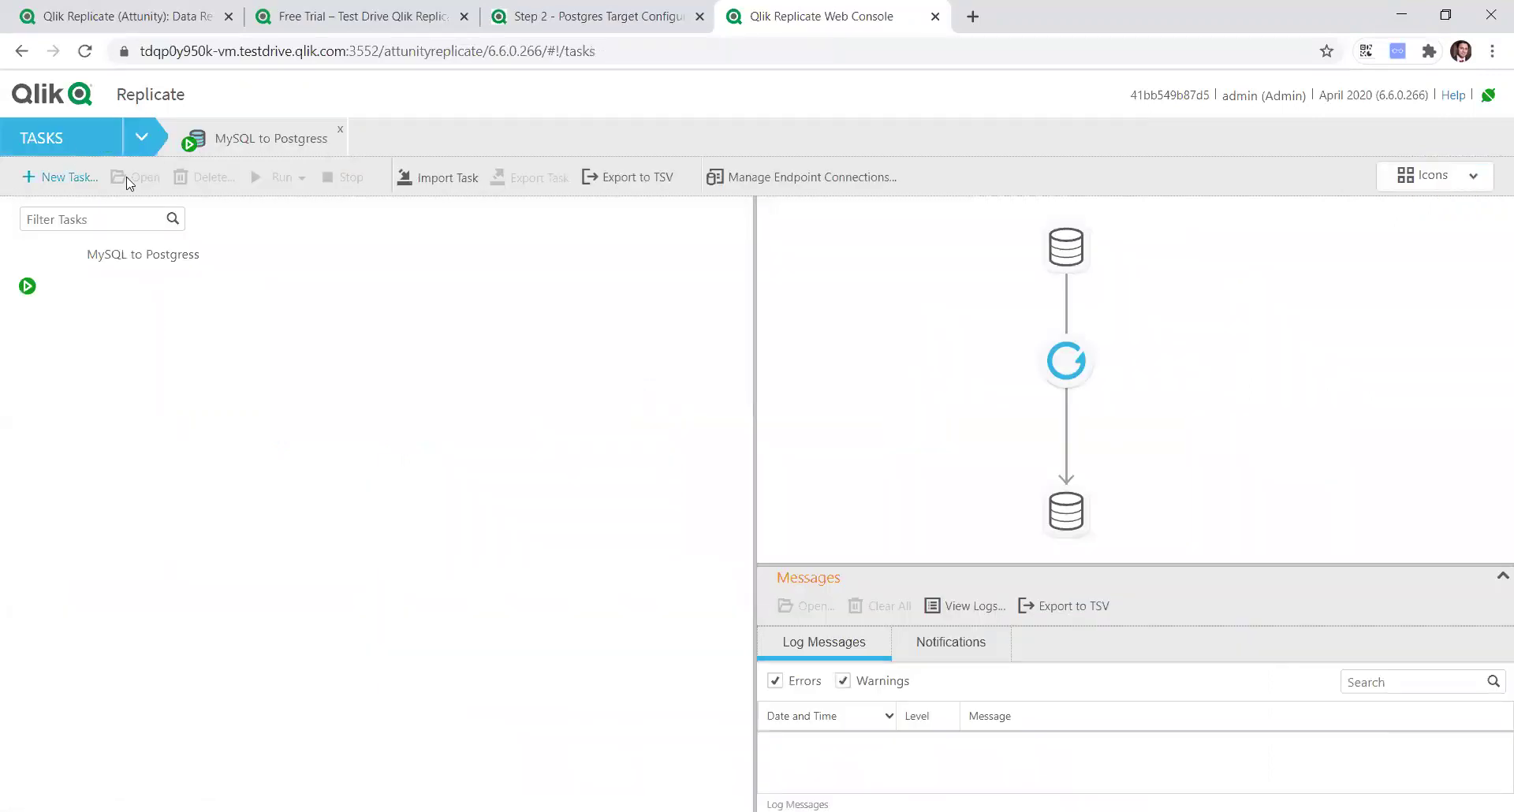
{"action": "left_click", "coordinate": [762, 175]}
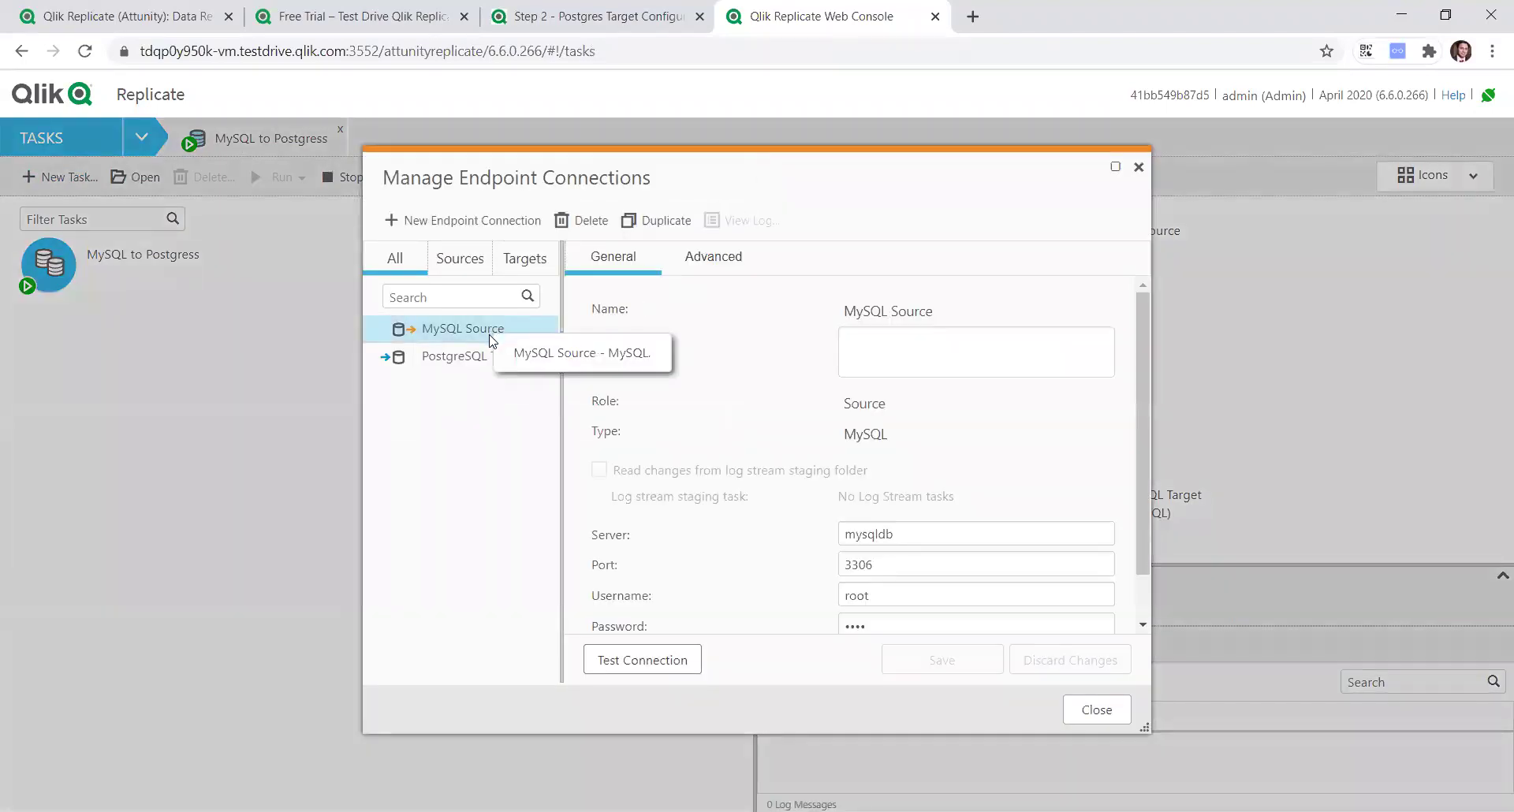
{"action": "left_click", "coordinate": [490, 360]}
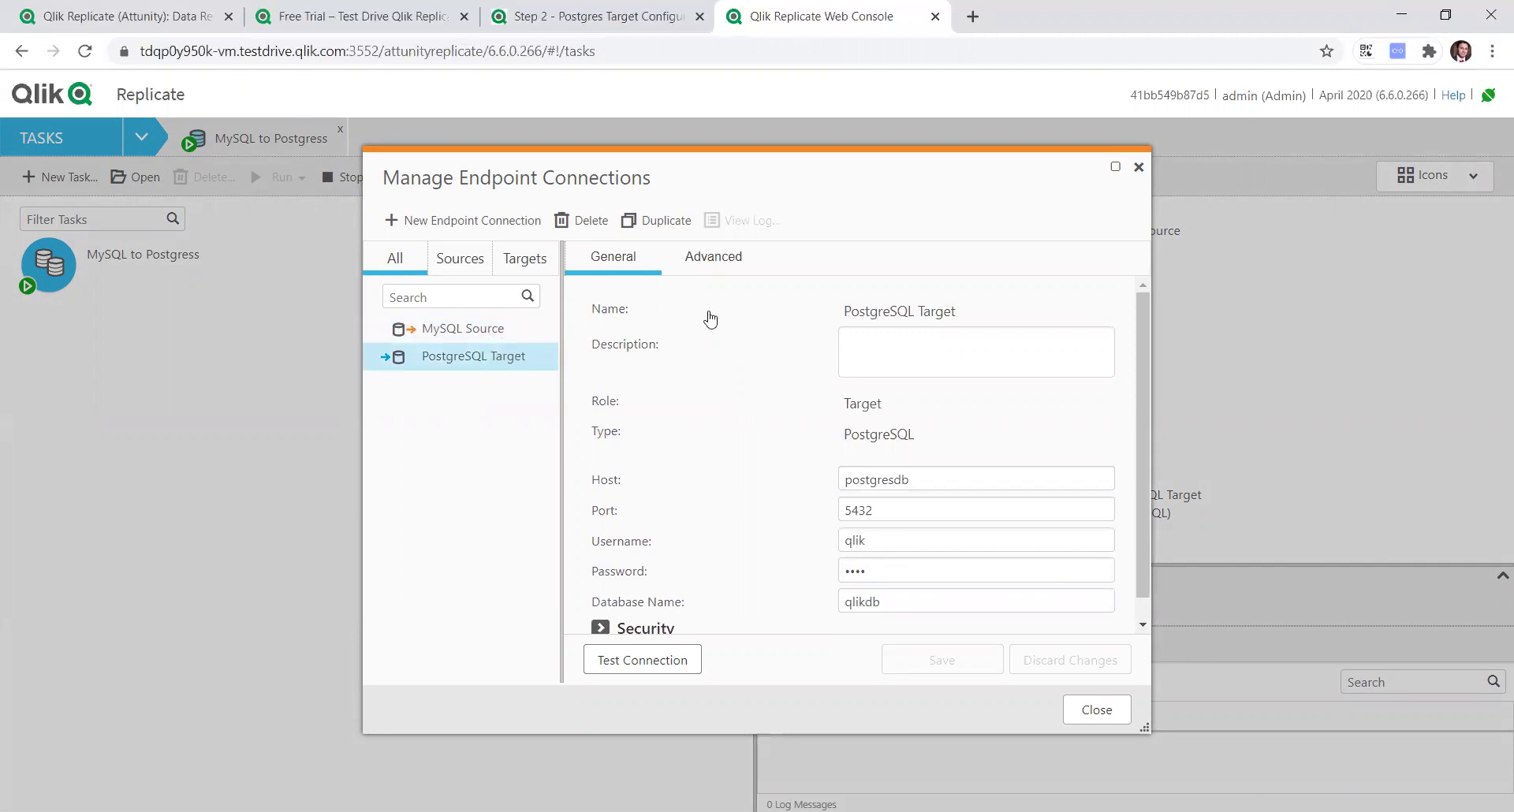
Switch to the test drive tutorial and examine the Kafka target configuration, including the list of required endpoint settings.
{"action": "key", "text": "ctrl+shift+Tab"}
{"action": "left_click", "coordinate": [1386, 452]}
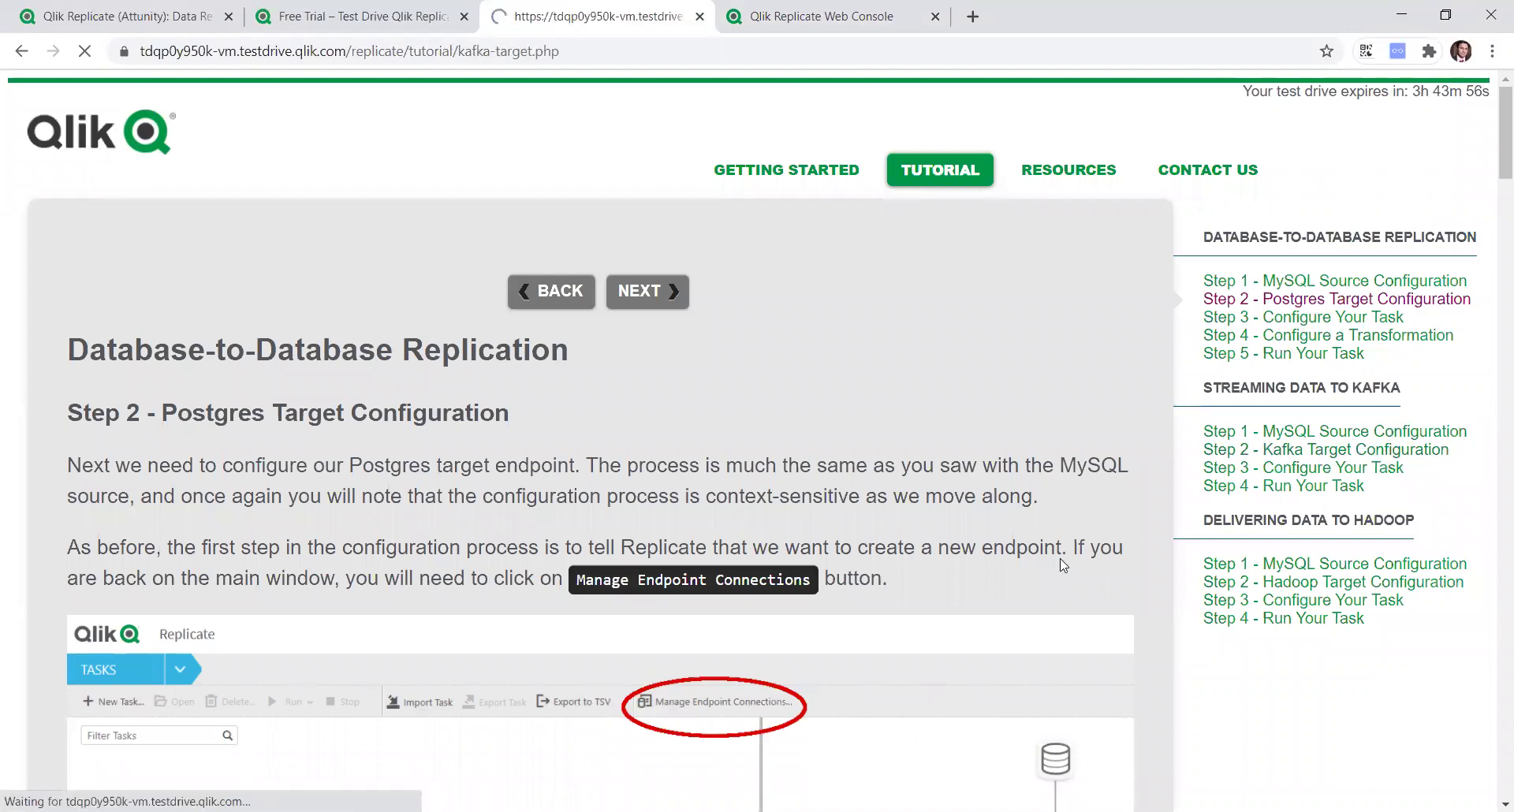
{"action": "scroll", "coordinate": [1063, 564], "scroll_direction": "down", "scroll_amount": 15}
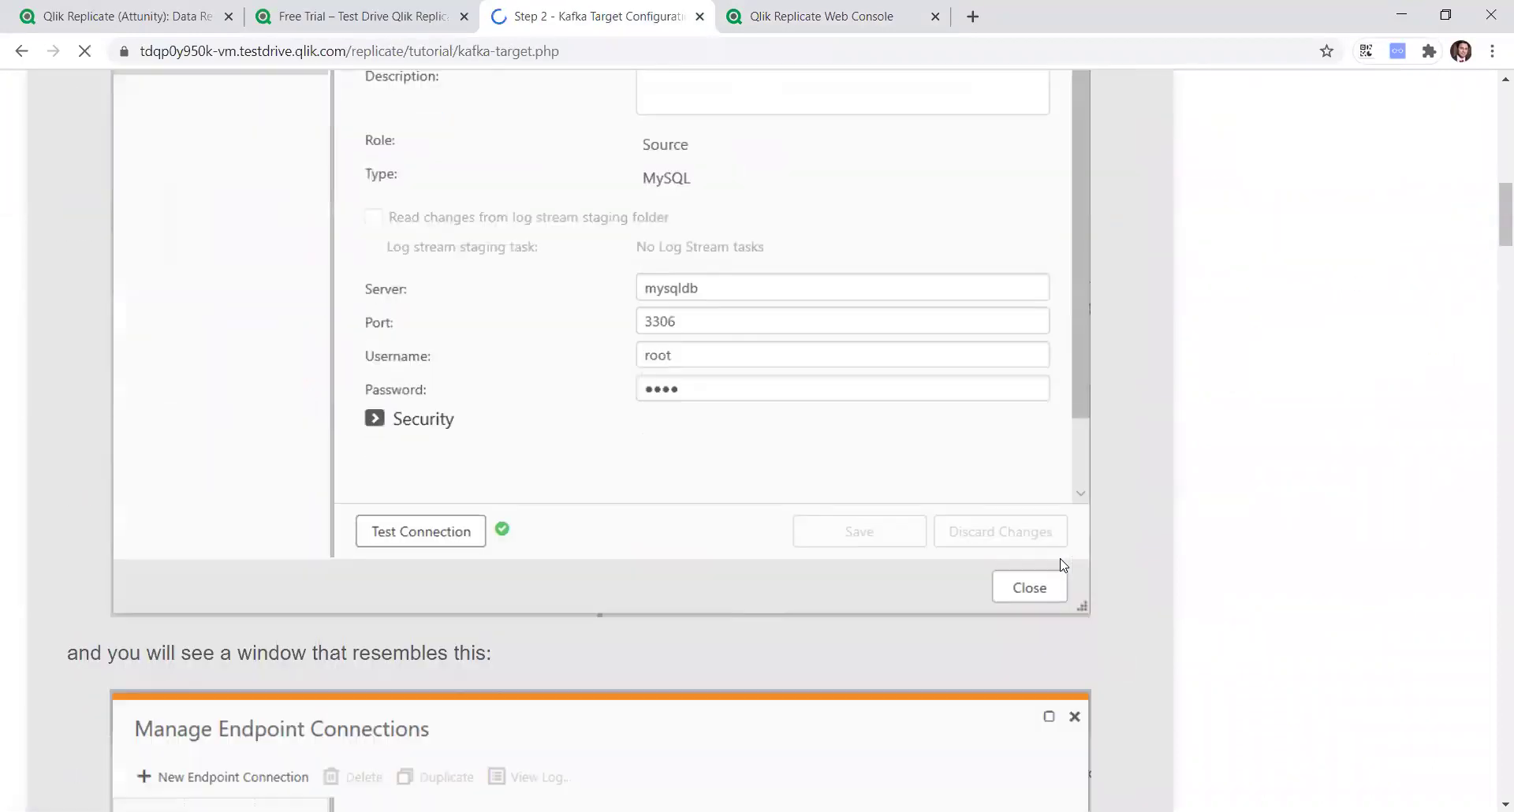
{"action": "scroll", "coordinate": [1064, 566], "scroll_direction": "down", "scroll_amount": 3}
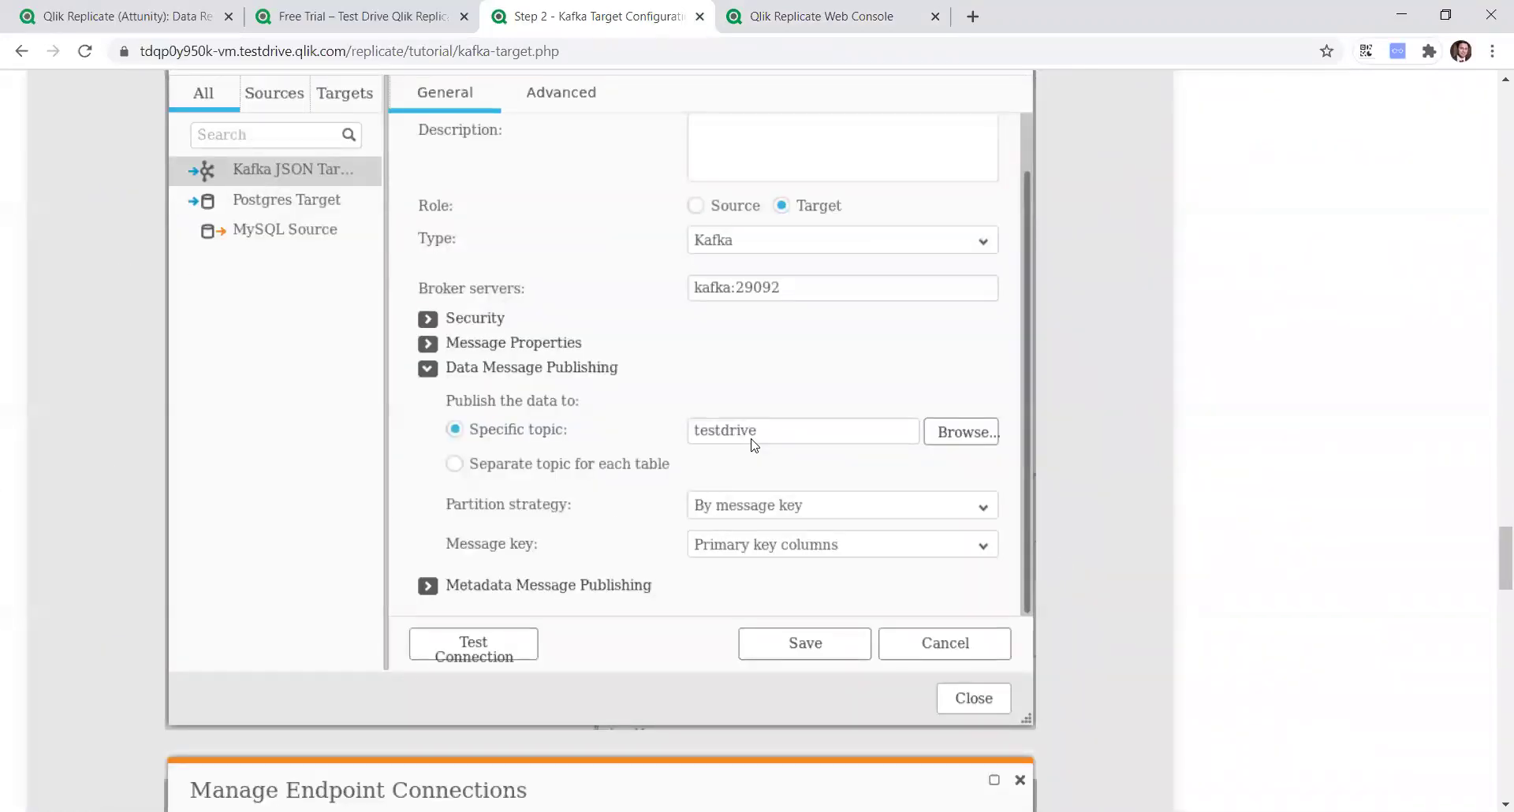
{"action": "scroll", "coordinate": [754, 444], "scroll_direction": "down", "scroll_amount": 15}
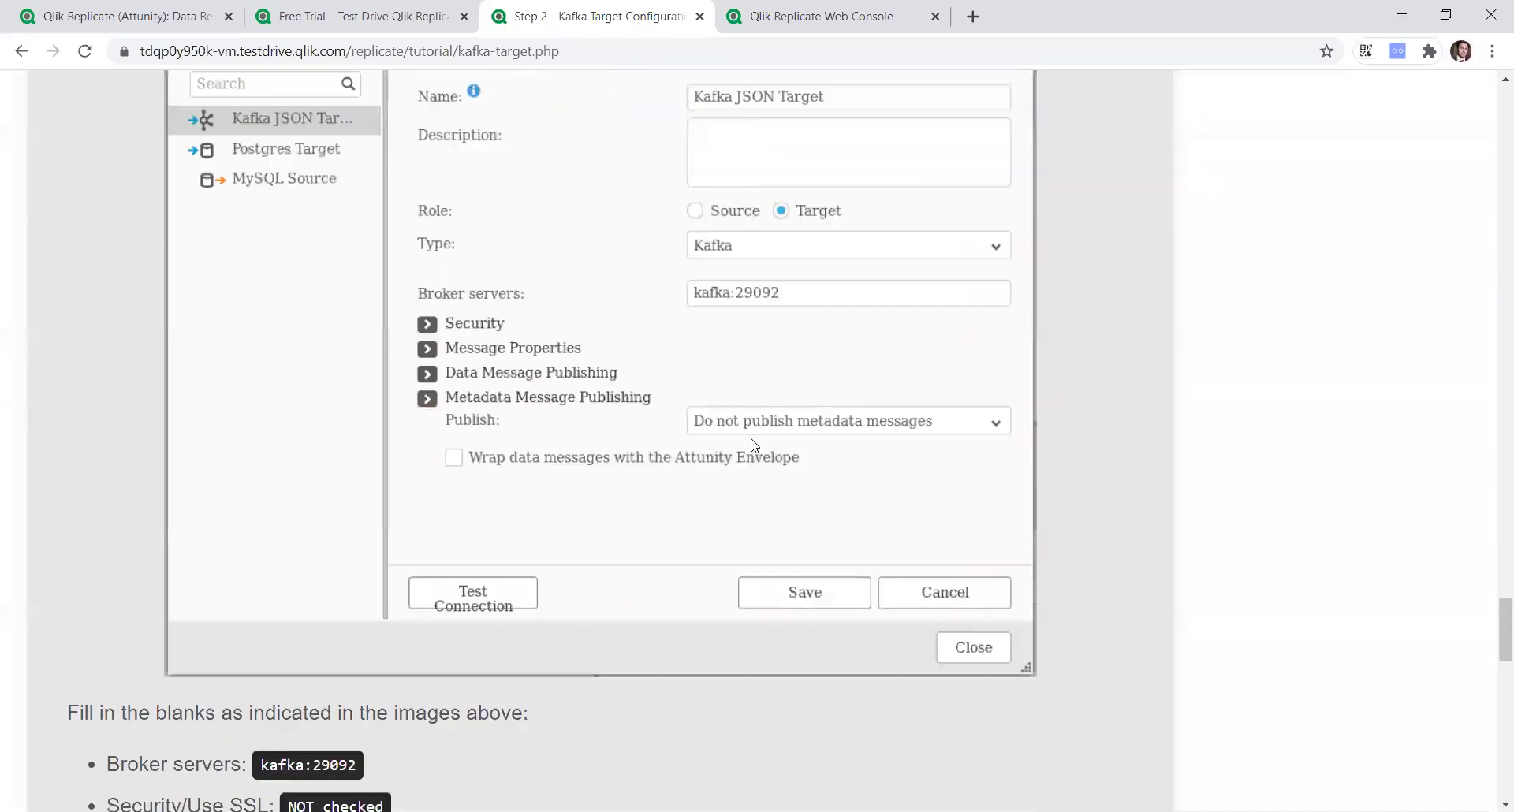
{"action": "scroll", "coordinate": [753, 444], "scroll_direction": "down", "scroll_amount": 2}
{"action": "left_click_drag", "start_coordinate": [106, 172], "coordinate": [452, 586]}
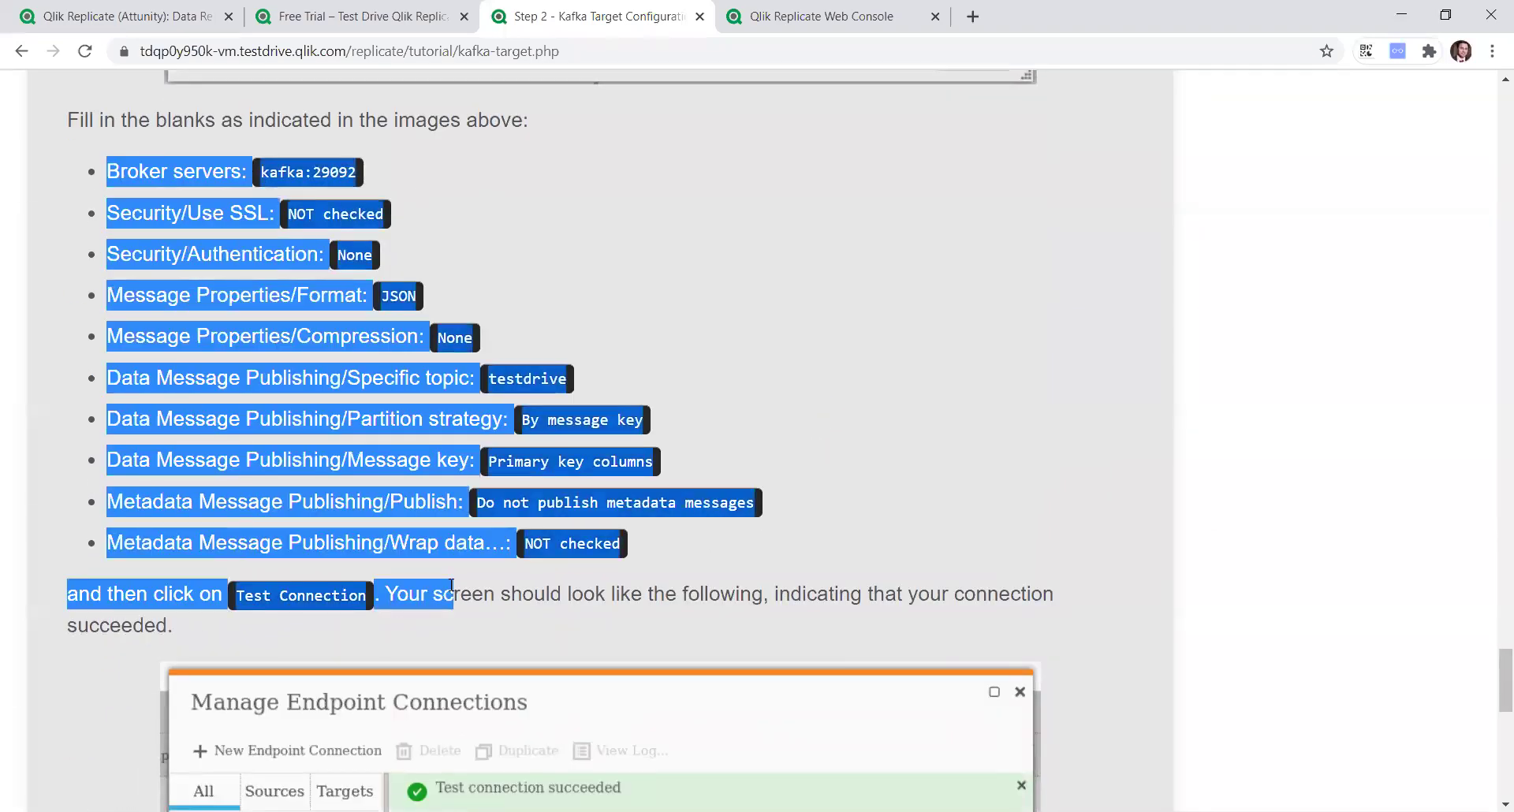
{"action": "left_click", "coordinate": [836, 239]}
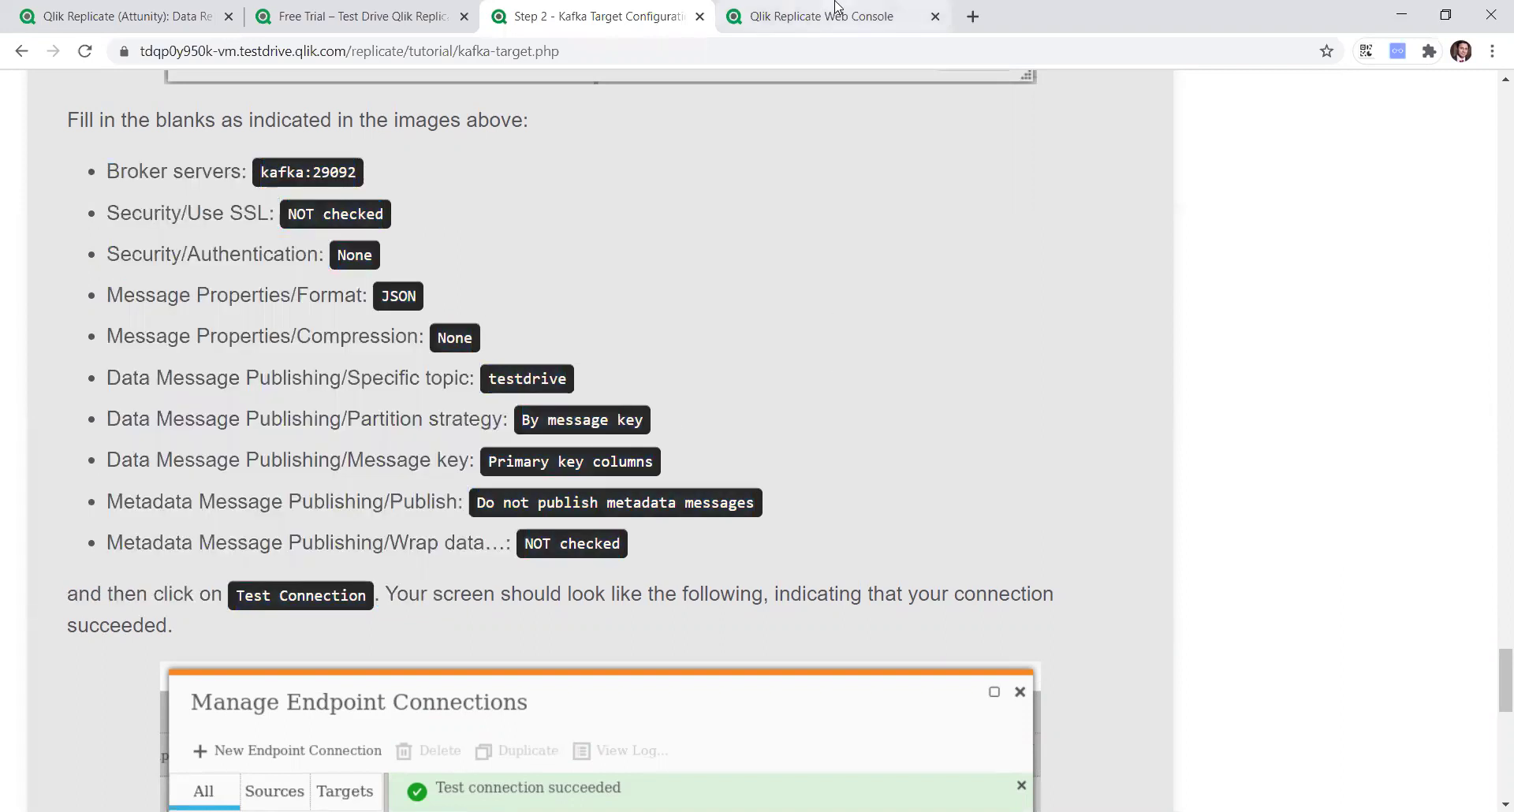
Return to the Replicate console, close the endpoint connections, and show the MySQL to Postgress task in the Designer view.
{"action": "left_click", "coordinate": [836, 7]}
{"action": "left_click", "coordinate": [1069, 716]}
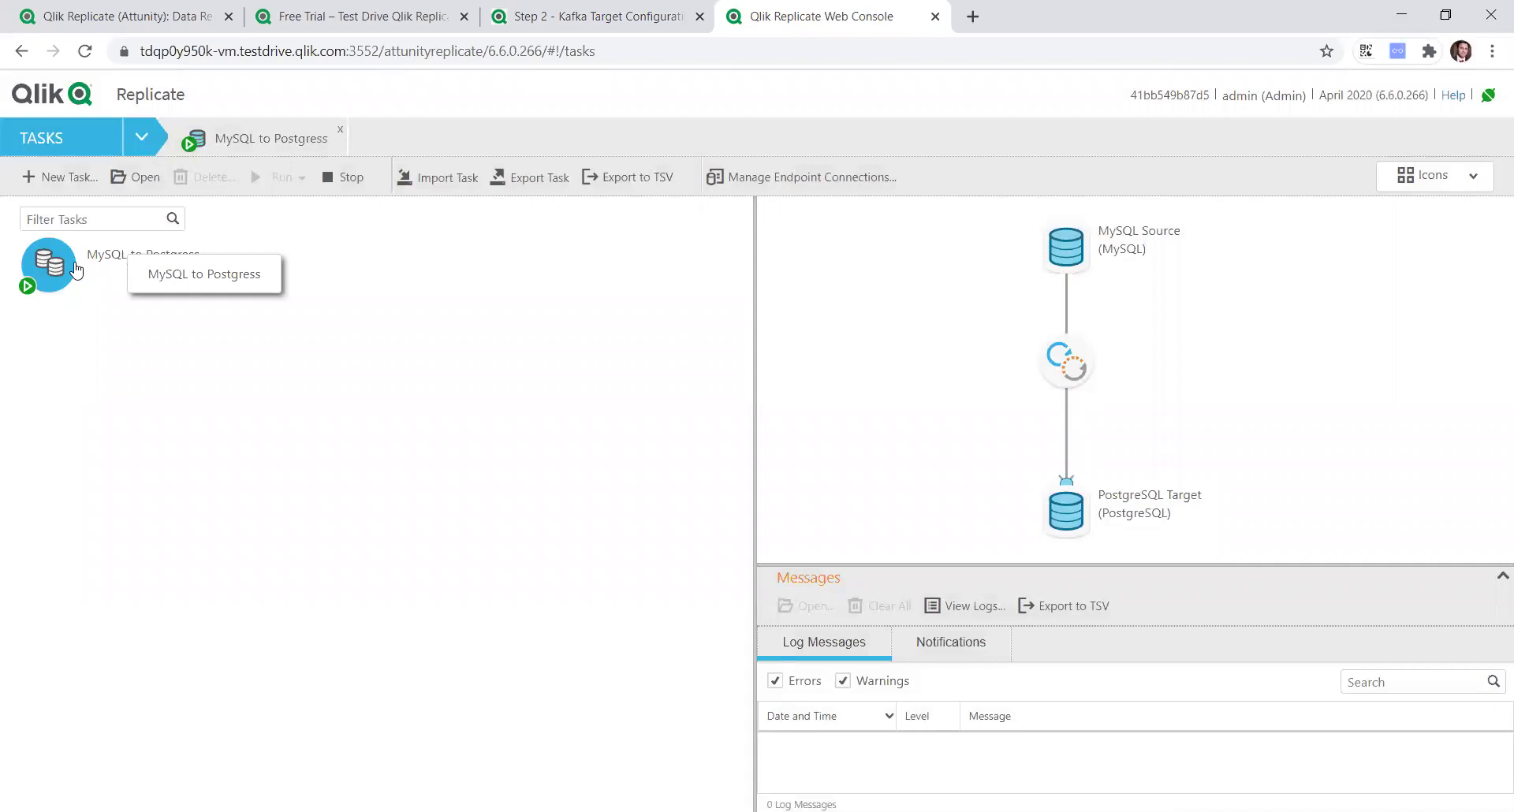
{"action": "double_click", "coordinate": [75, 271]}
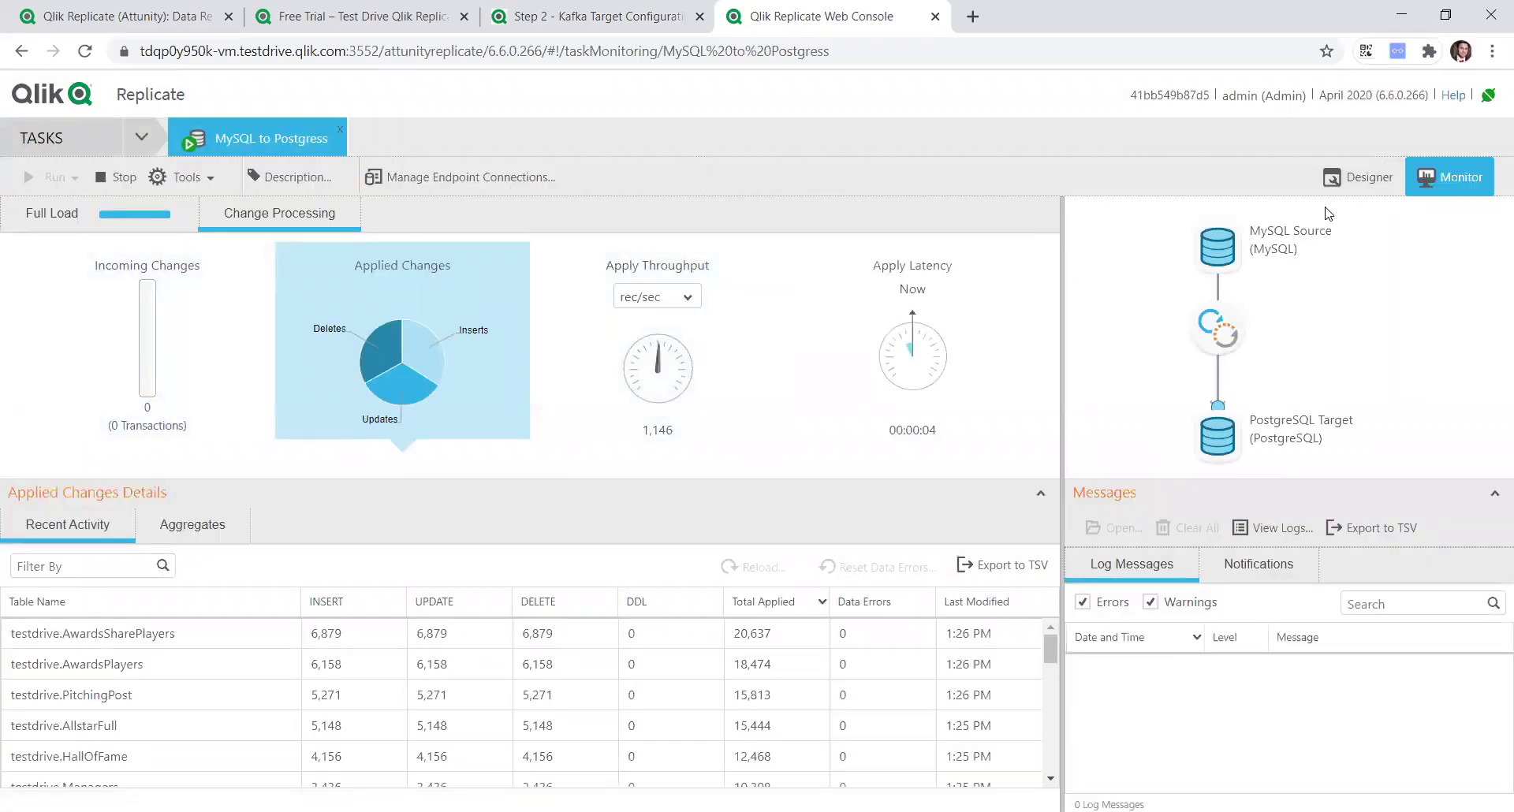
{"action": "left_click", "coordinate": [1358, 177]}
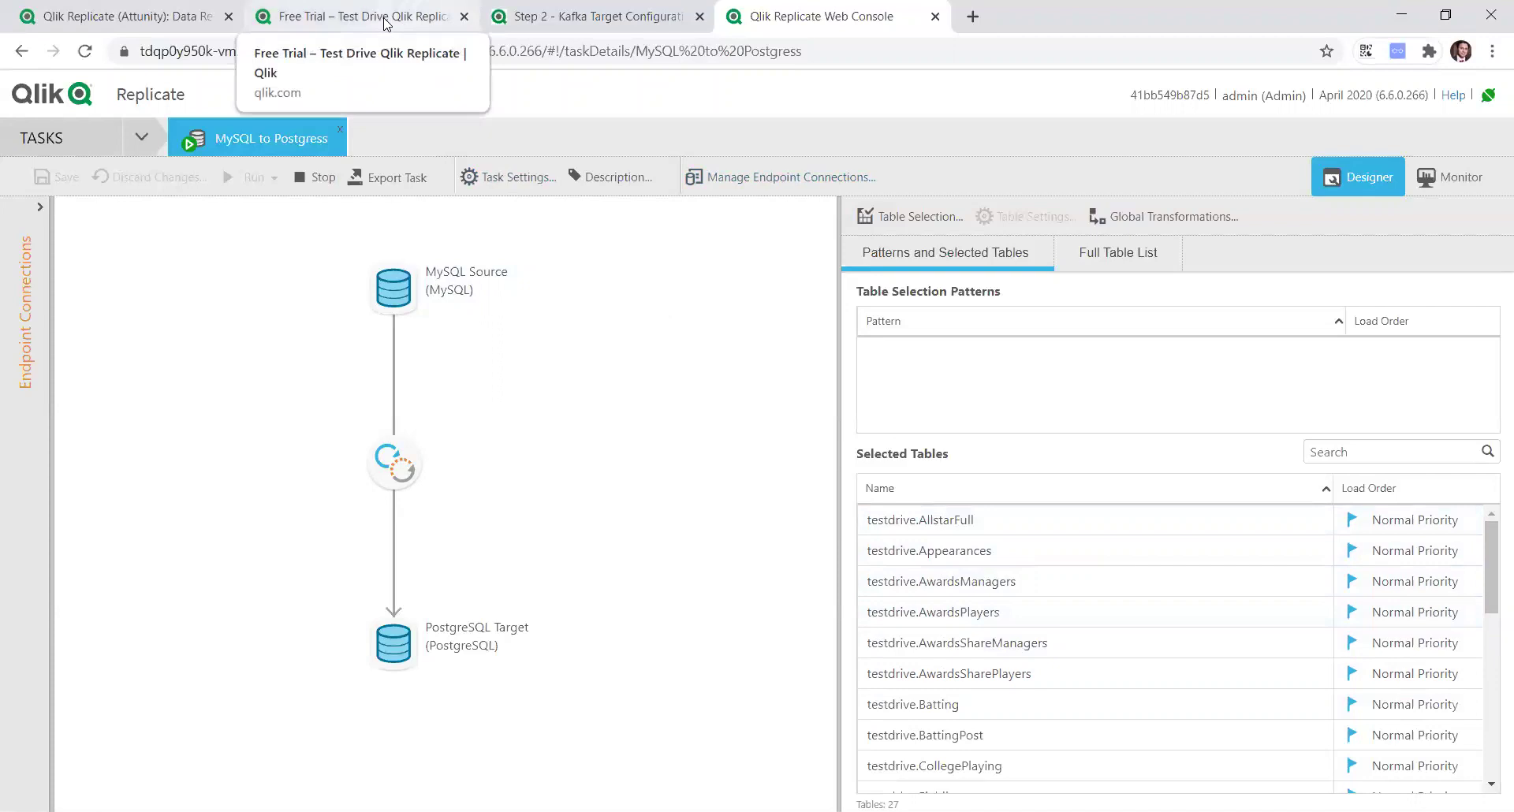
View the list of endpoint connections from the task's design, close it and return to the task list.
{"action": "left_click", "coordinate": [780, 176]}
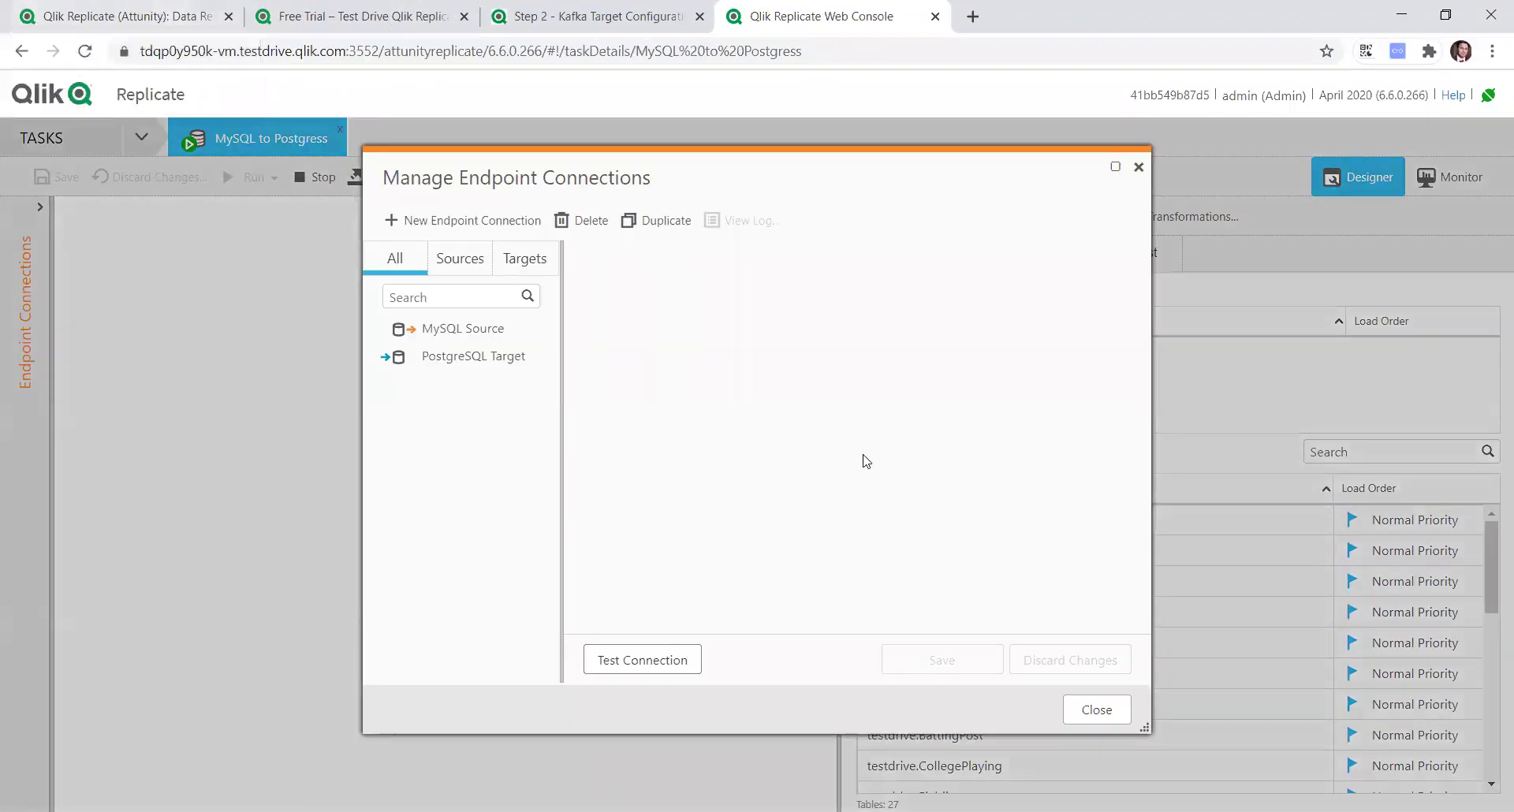
{"action": "left_click", "coordinate": [1096, 710]}
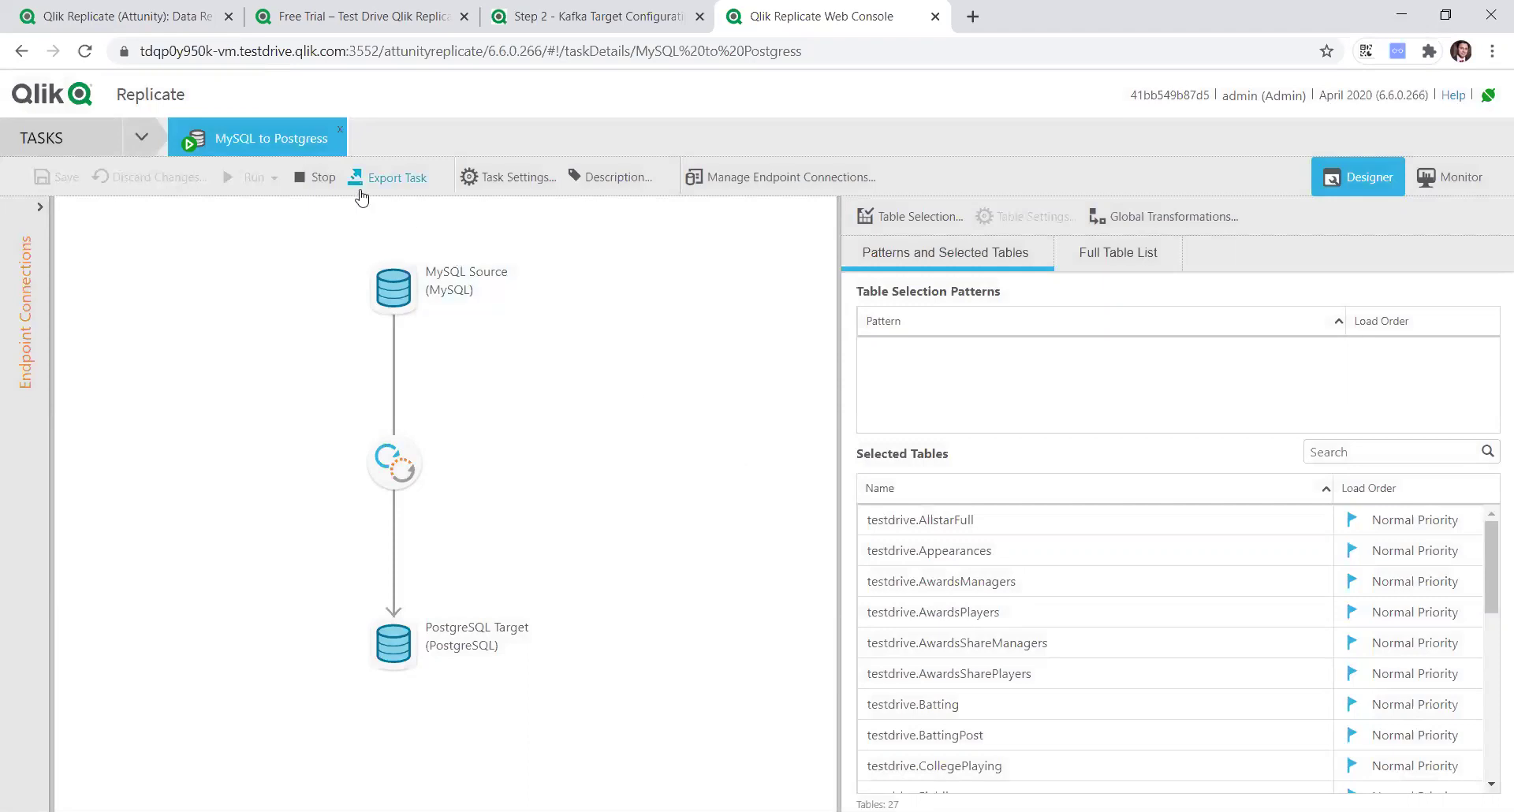
{"action": "left_click", "coordinate": [49, 144]}
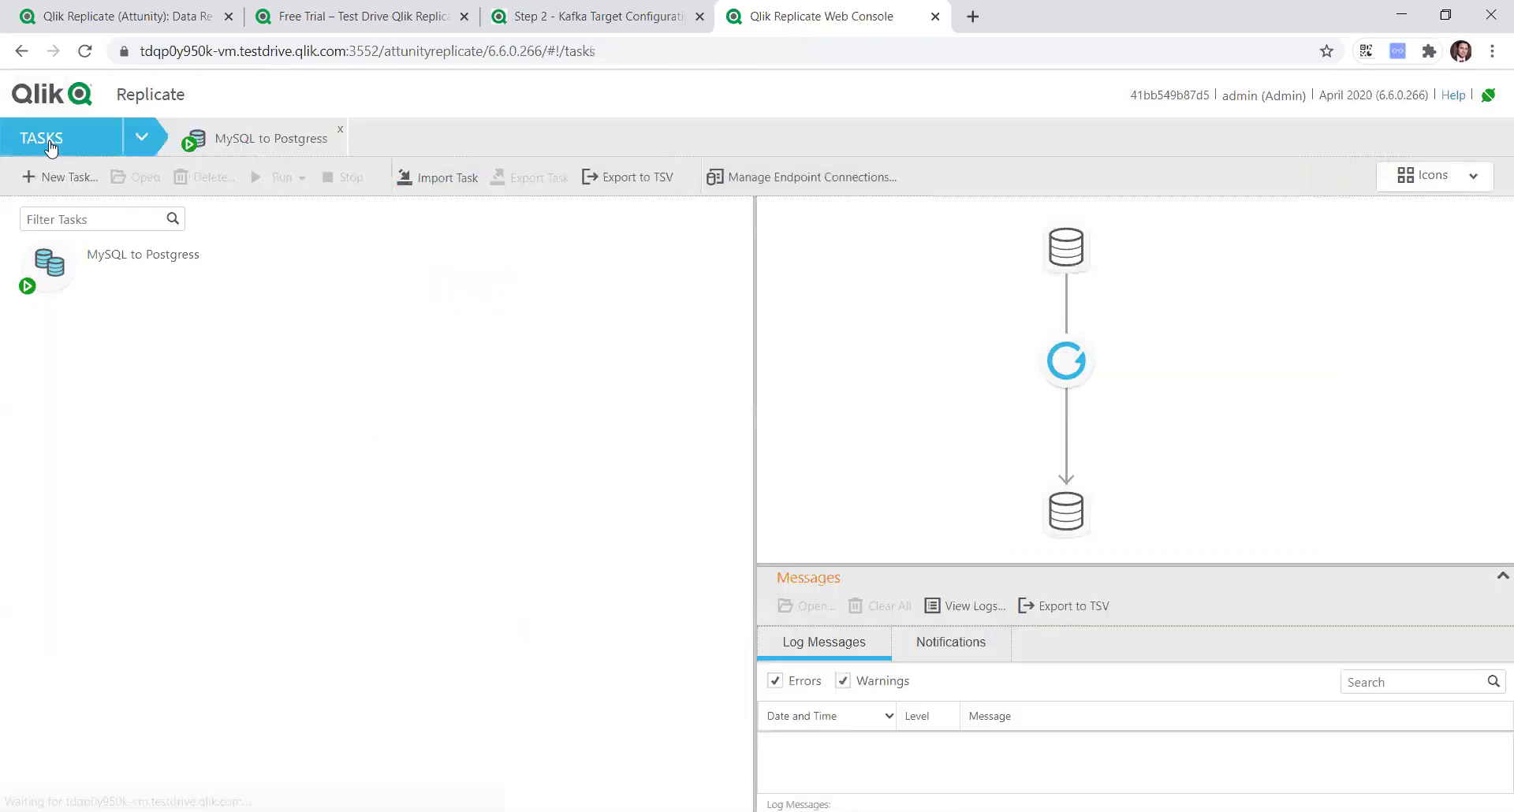